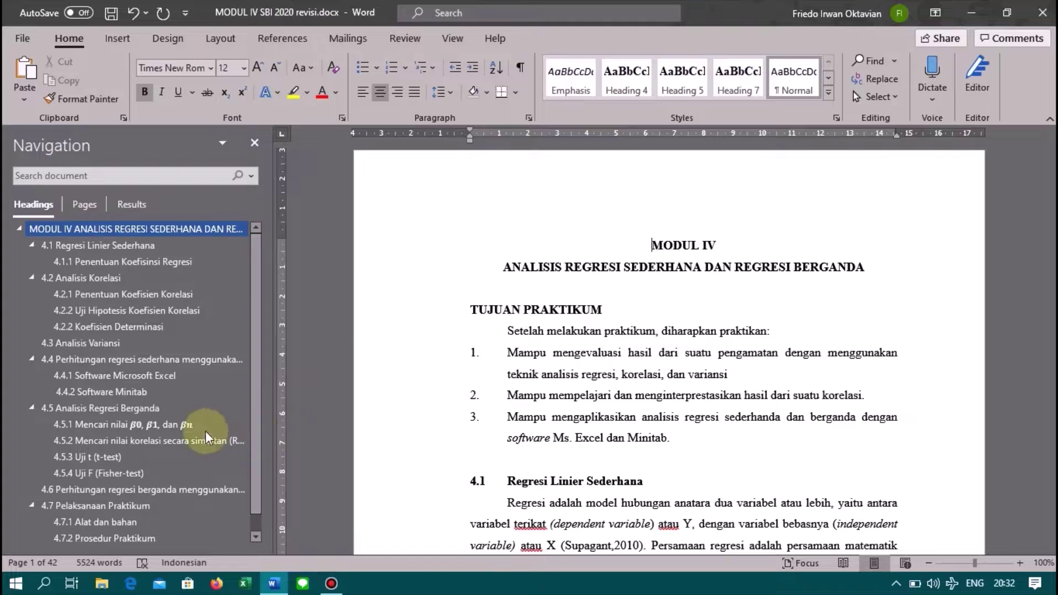
Step: Go to section 4.8, Sistematika Penulisan Jurnal Modul IV, and look through its chapter outline up to BAB IV KESIMPULAN
scroll(199, 428, "down", 1)
left_click(143, 538)
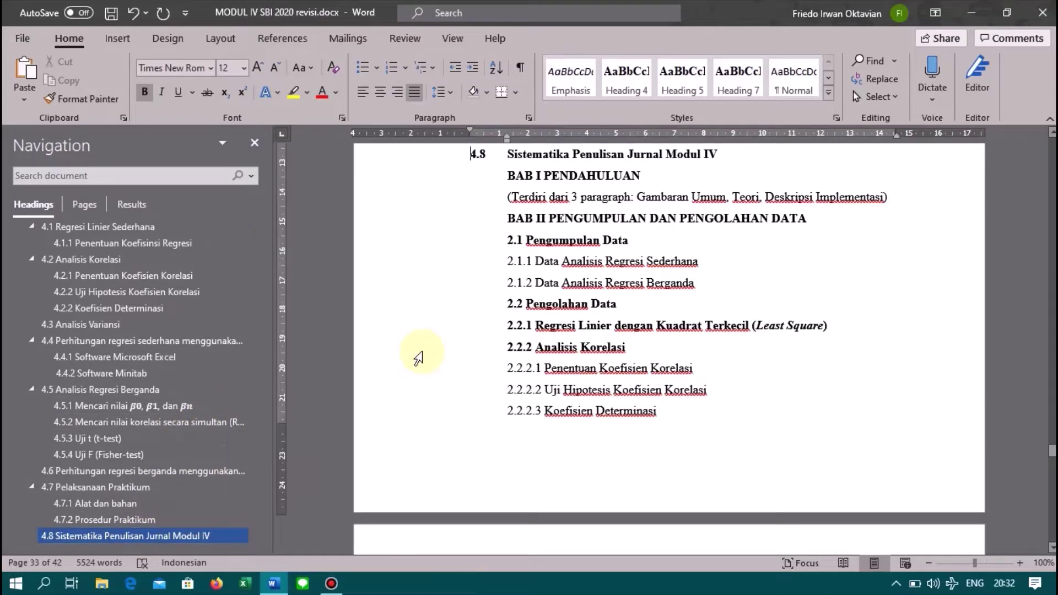
scroll(518, 226, "down", 4)
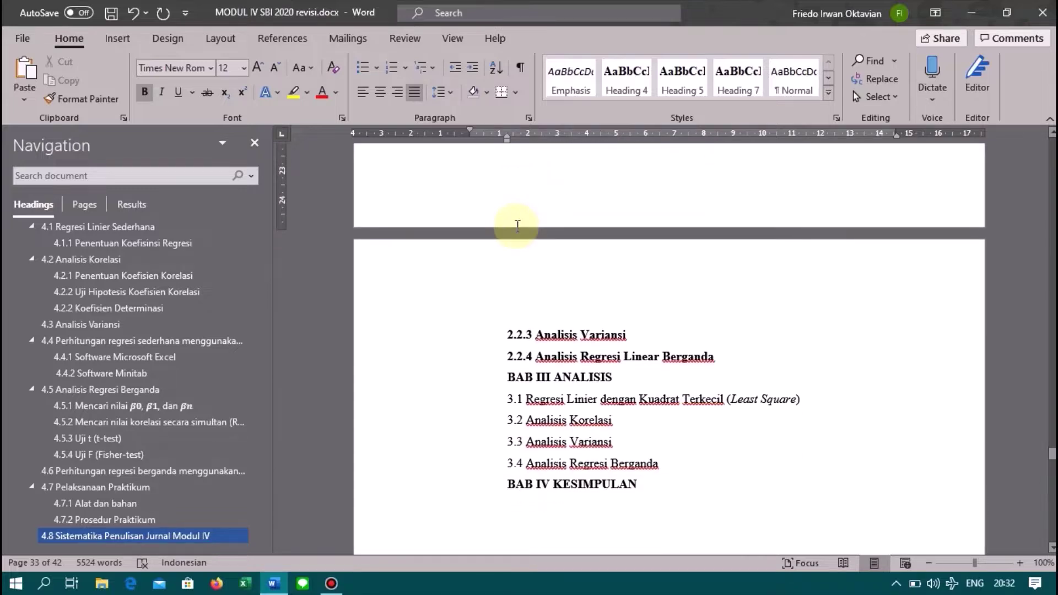
scroll(518, 226, "up", 3)
scroll(518, 226, "up", 5)
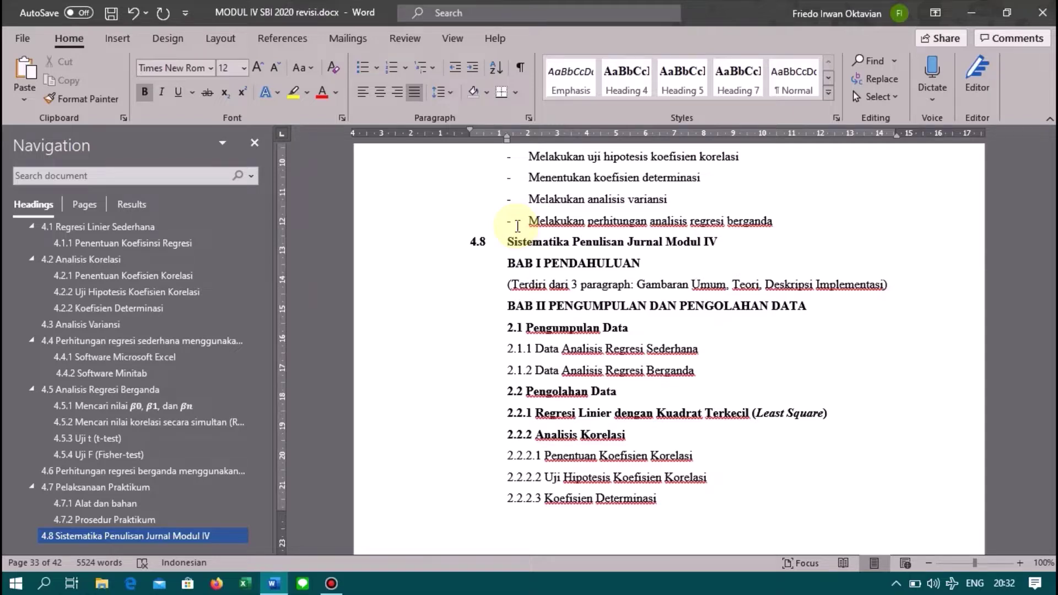
Step: Review the Deskripsi Implementasi part of BAB I, the BAB II heading, and the data entries 2.1.1 and 2.1.2 in the outline
left_click_drag(764, 286, 876, 291)
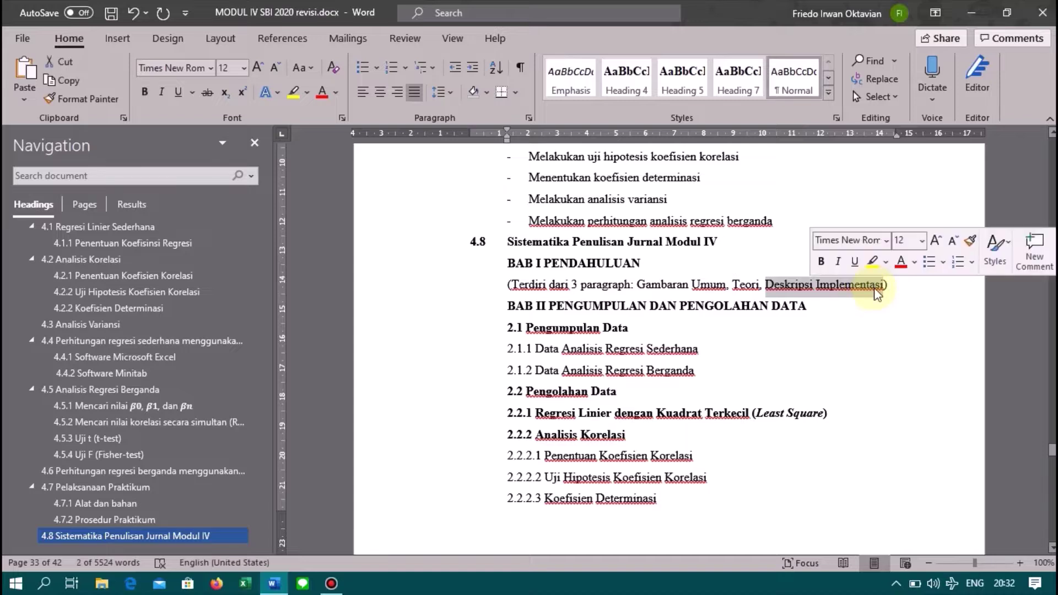
left_click(507, 316)
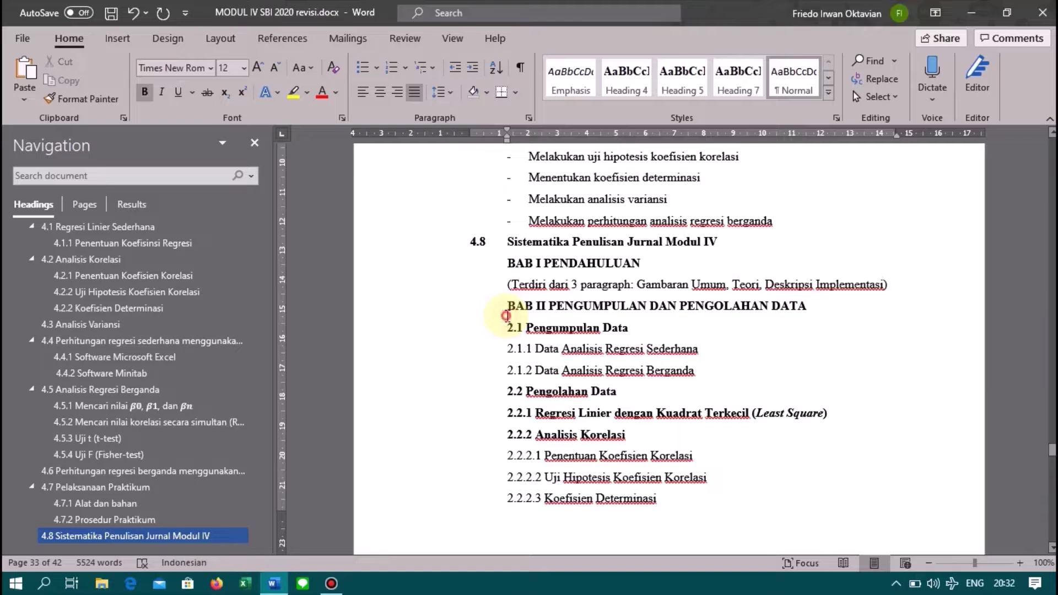
left_click_drag(506, 316, 767, 315)
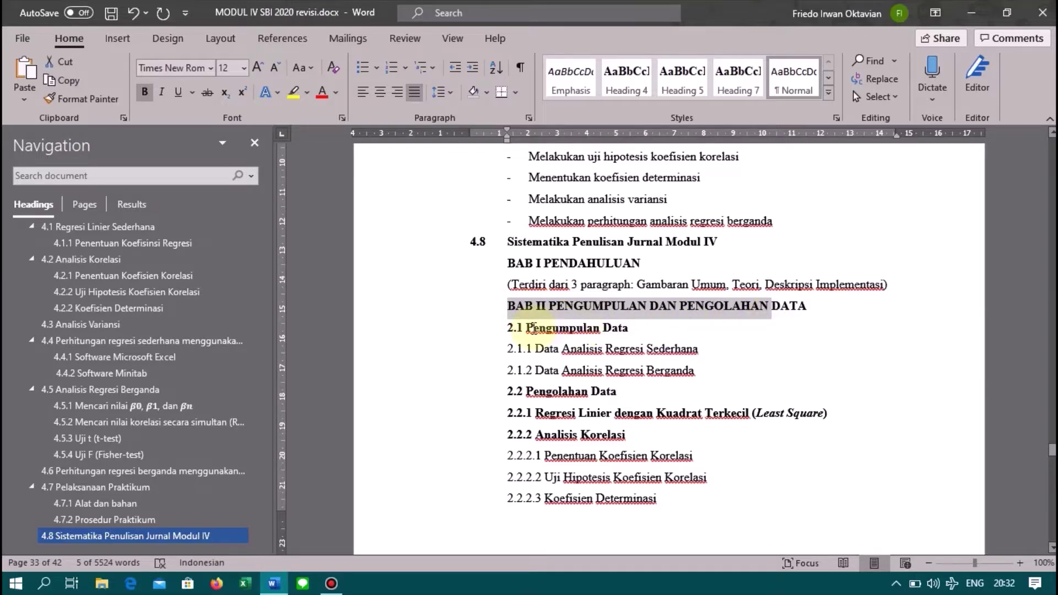
left_click(523, 327)
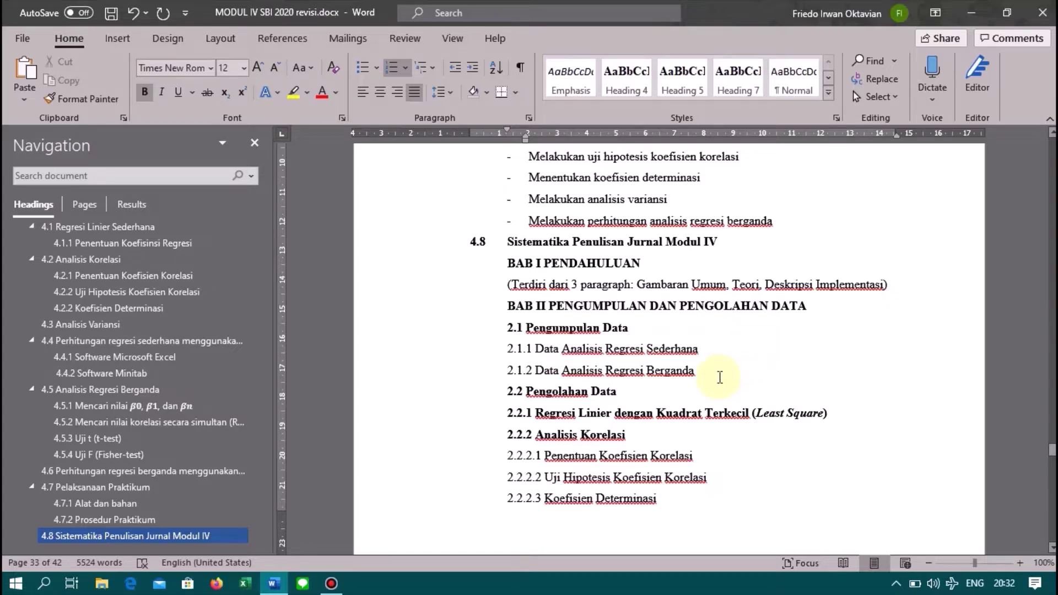
left_click_drag(716, 373, 507, 355)
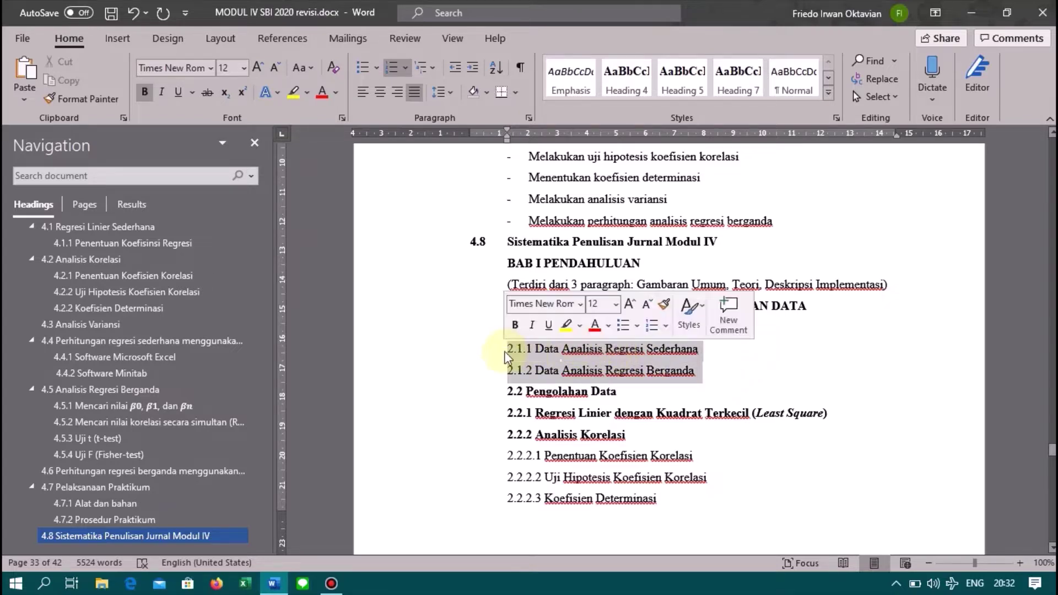
left_click(505, 353)
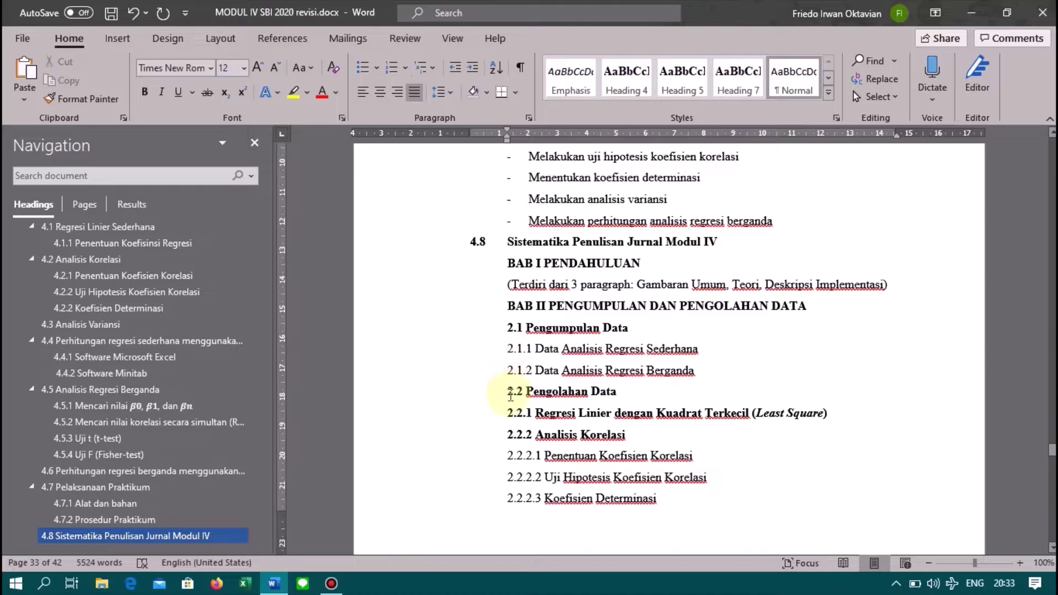
Step: Review the 2.2 Pengolahan Data part of the outline, highlighting the titles of subsections 2.2.1 through 2.2.4
left_click_drag(500, 392, 619, 396)
left_click(620, 397)
scroll(619, 397, "down", 1)
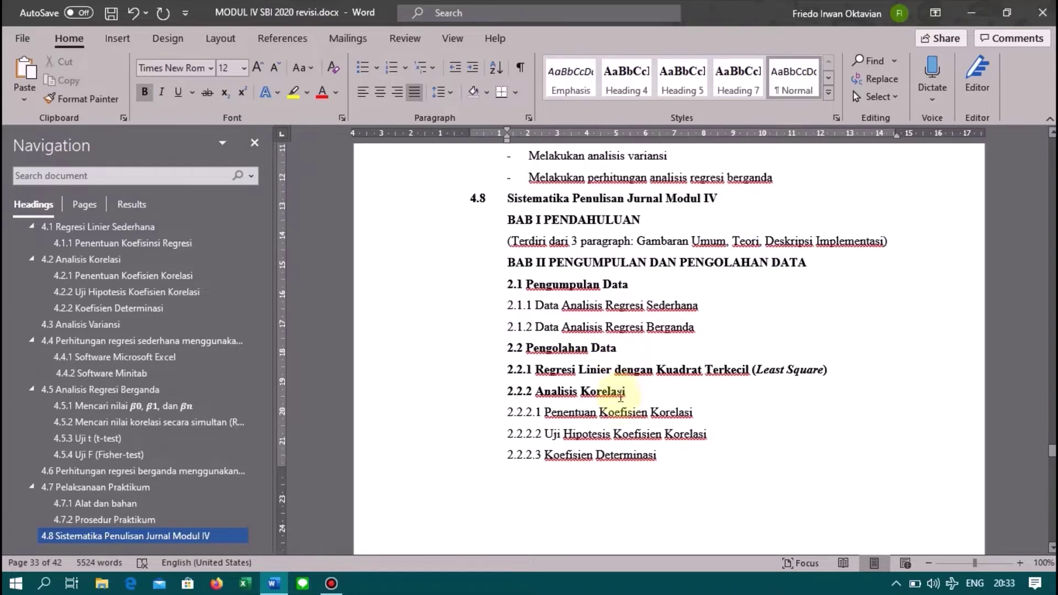
scroll(620, 395, "down", 3)
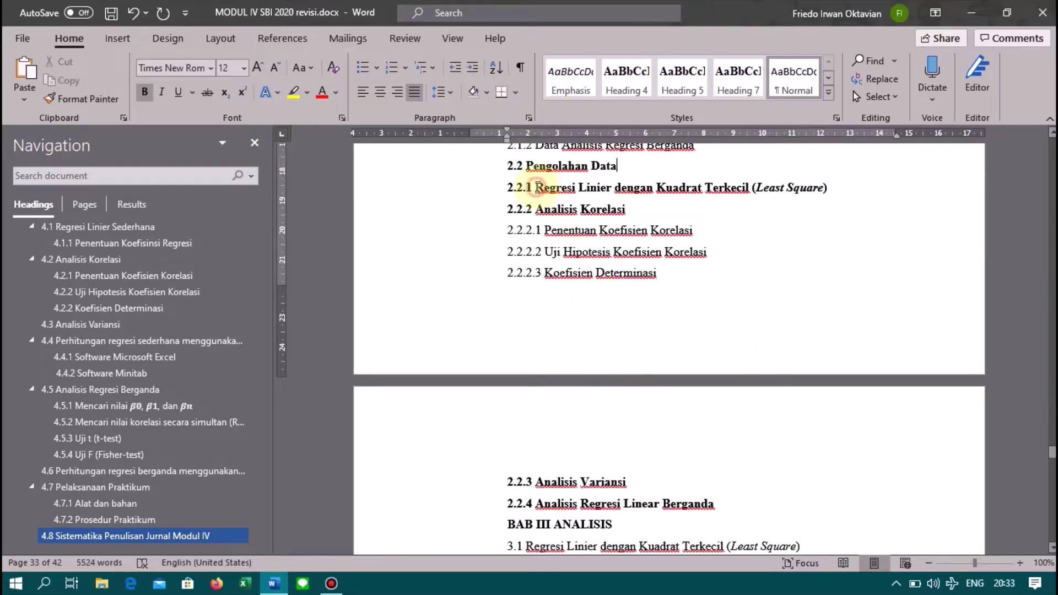
left_click_drag(535, 187, 749, 199)
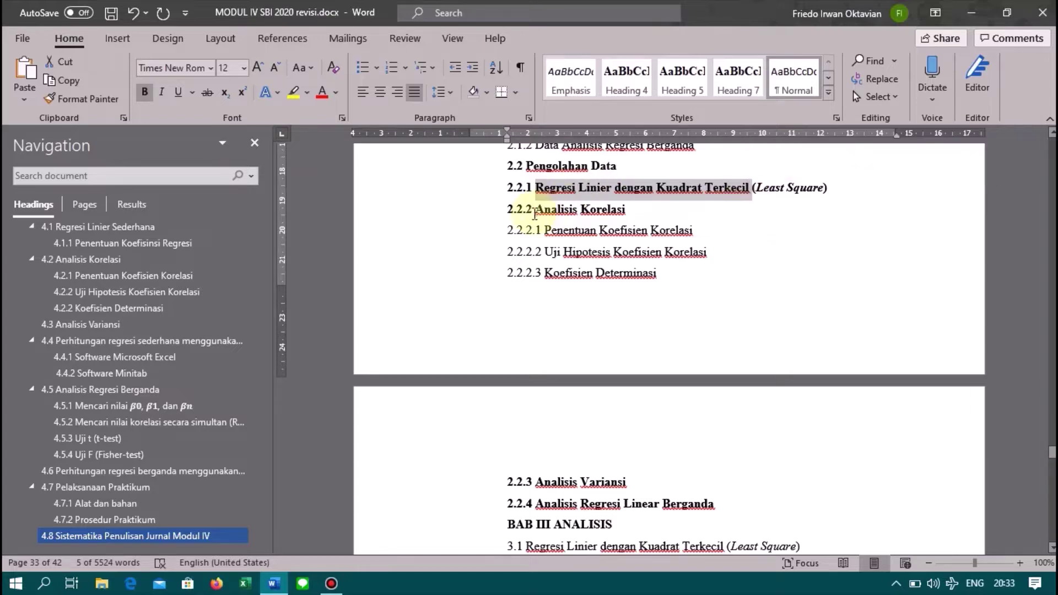
left_click_drag(527, 211, 634, 212)
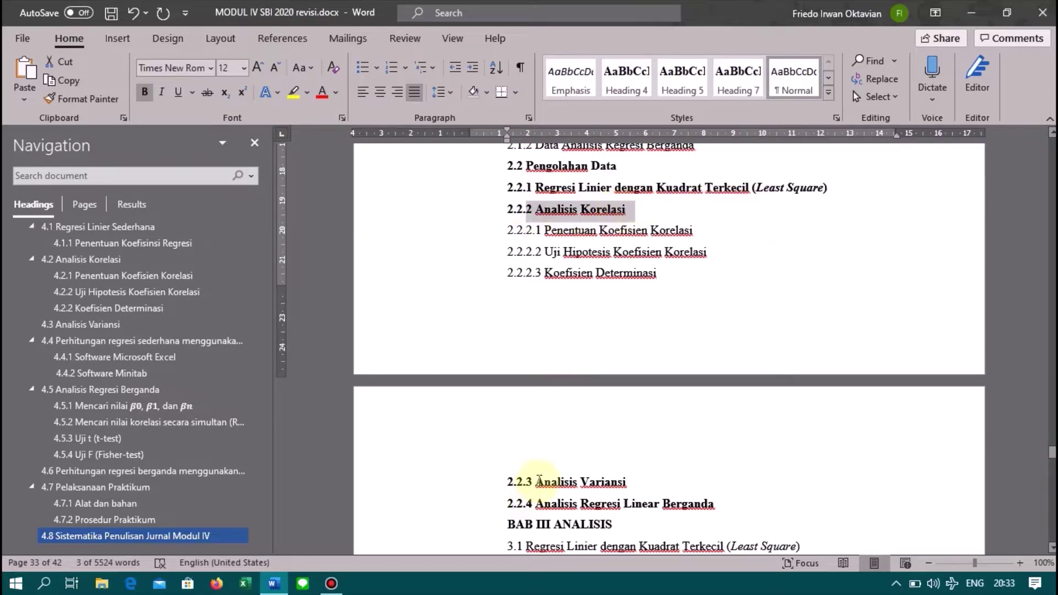
left_click_drag(536, 479, 633, 484)
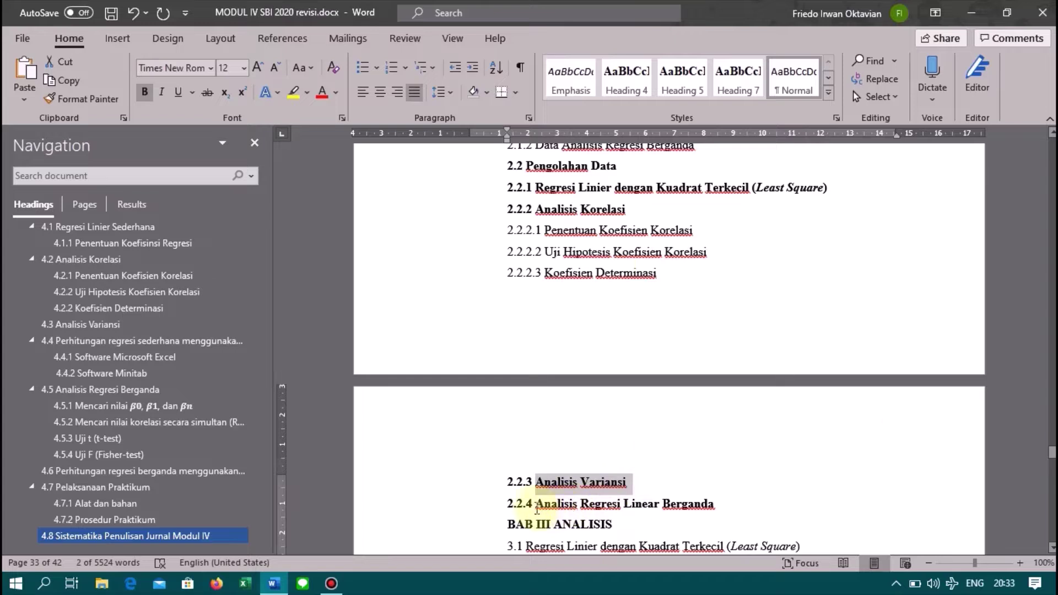
left_click_drag(536, 504, 712, 507)
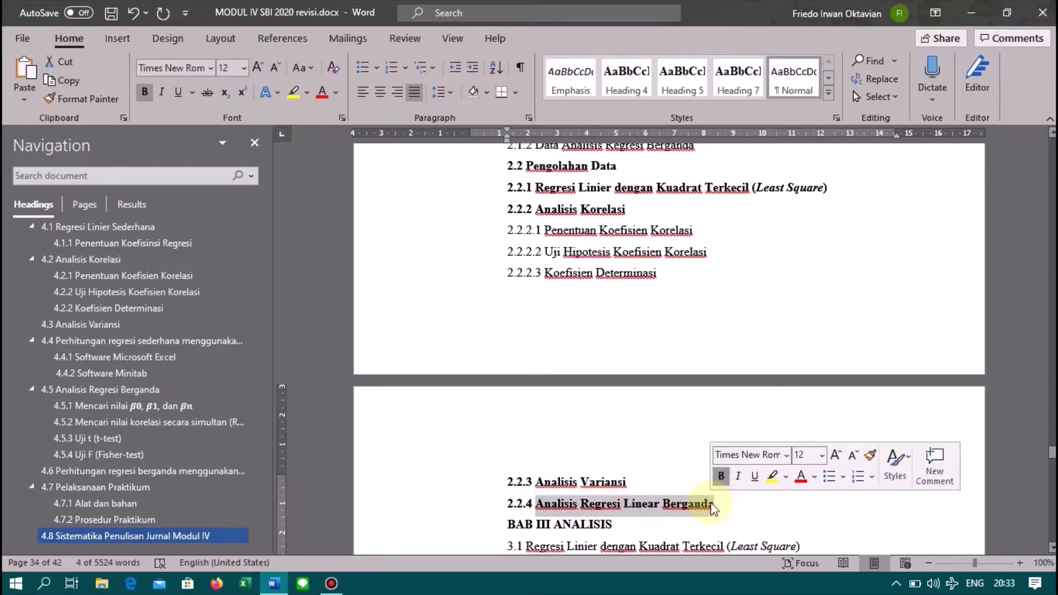
scroll(712, 502, "up", 1)
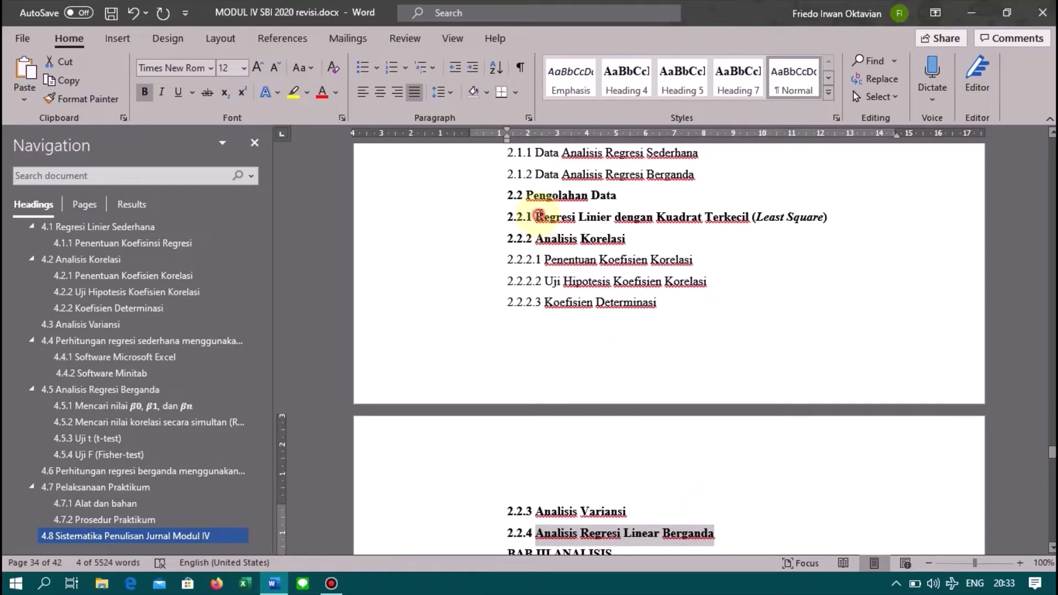
left_click_drag(536, 216, 657, 221)
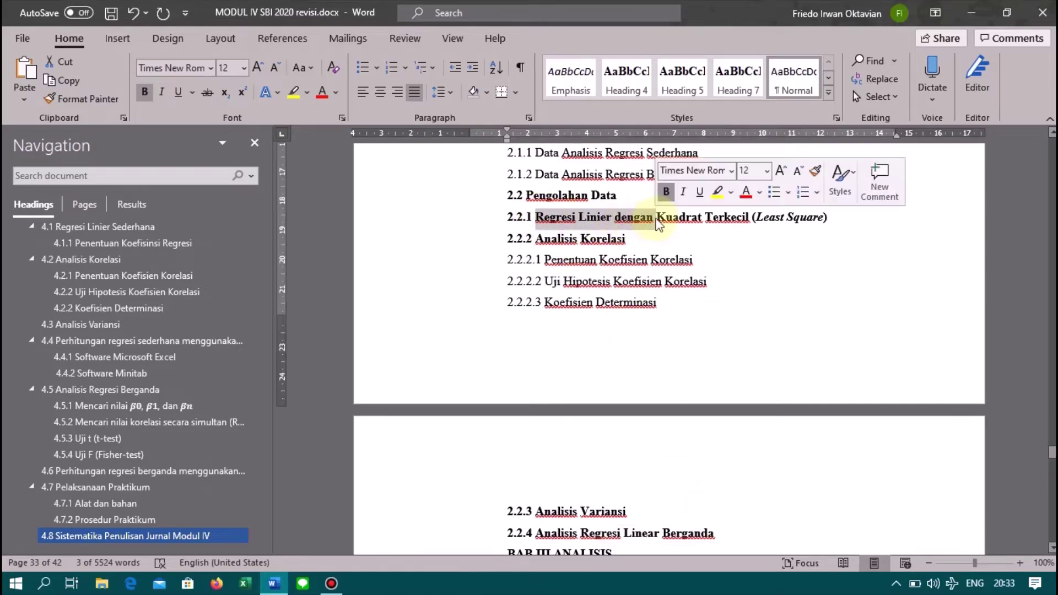
Step: Go to the CONTOH PERHITUNGAN page and examine the Data Pengamatan table's column headings and Jumlah row
scroll(657, 221, "down", 10)
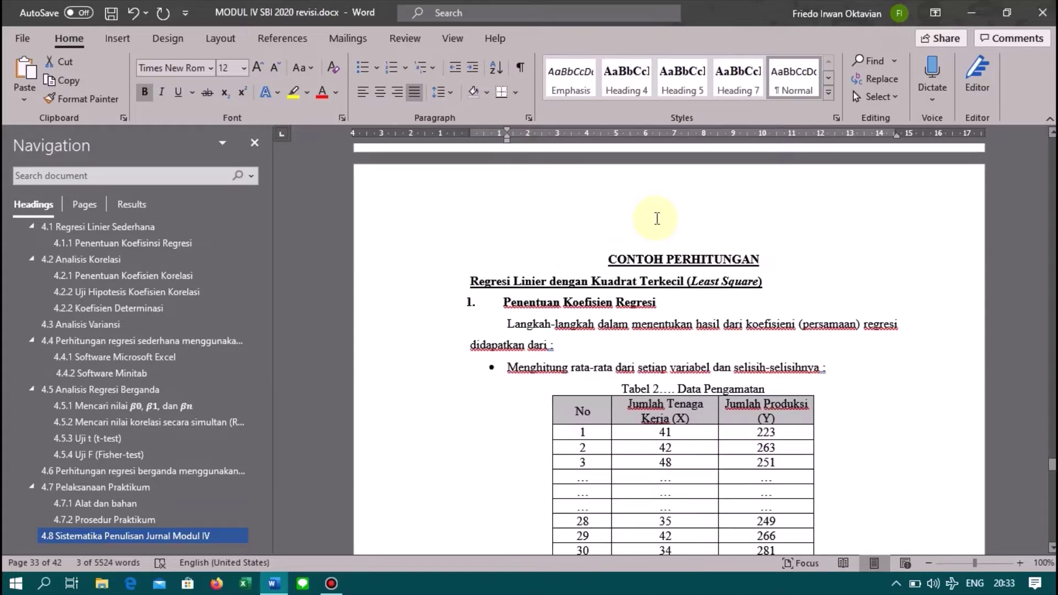
left_click(471, 277)
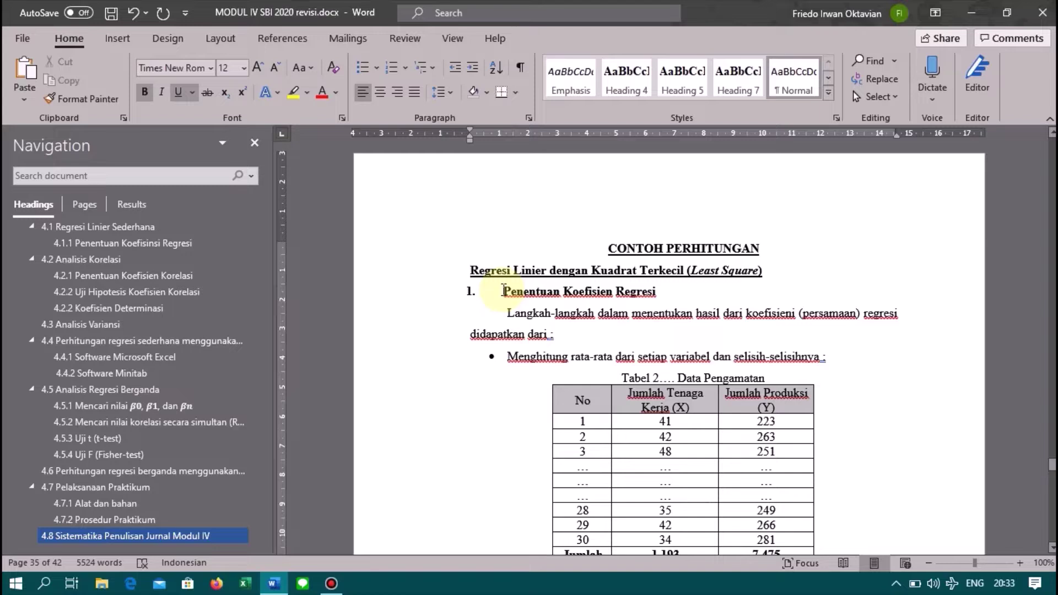
scroll(503, 358, "down", 2)
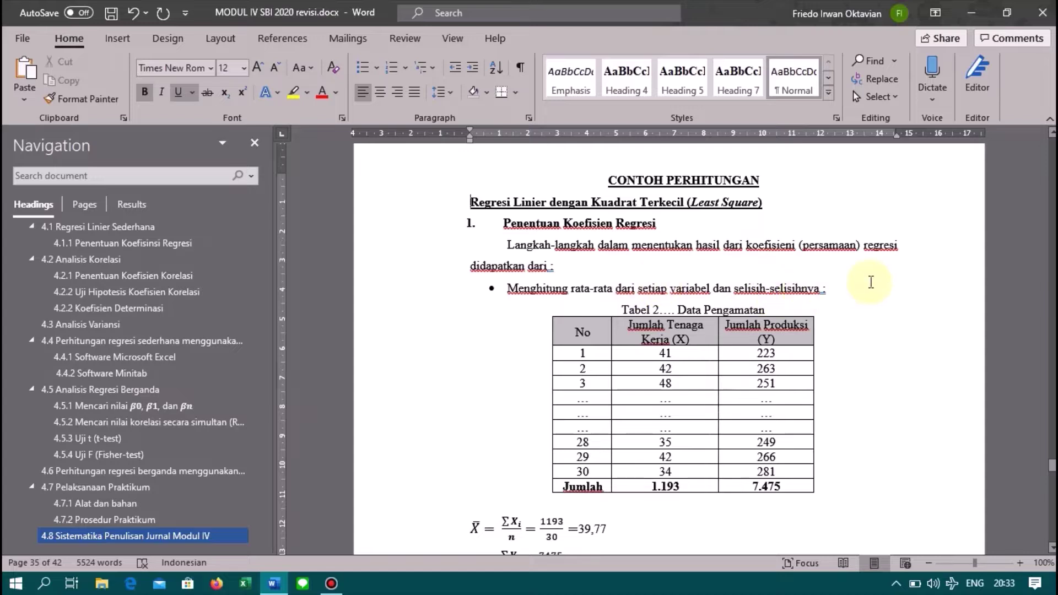
left_click_drag(627, 325, 785, 340)
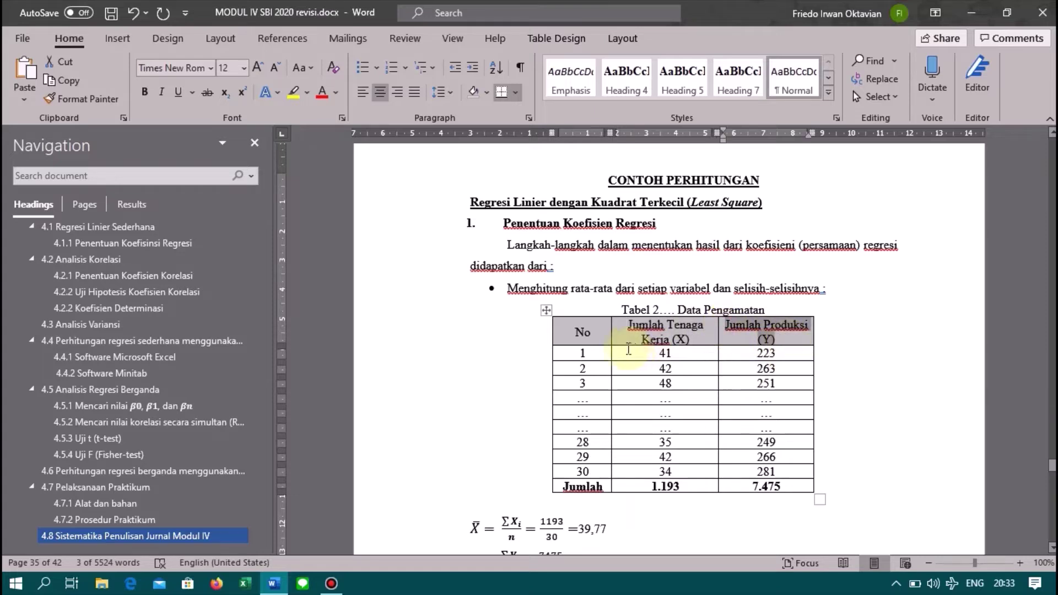
left_click_drag(576, 331, 591, 333)
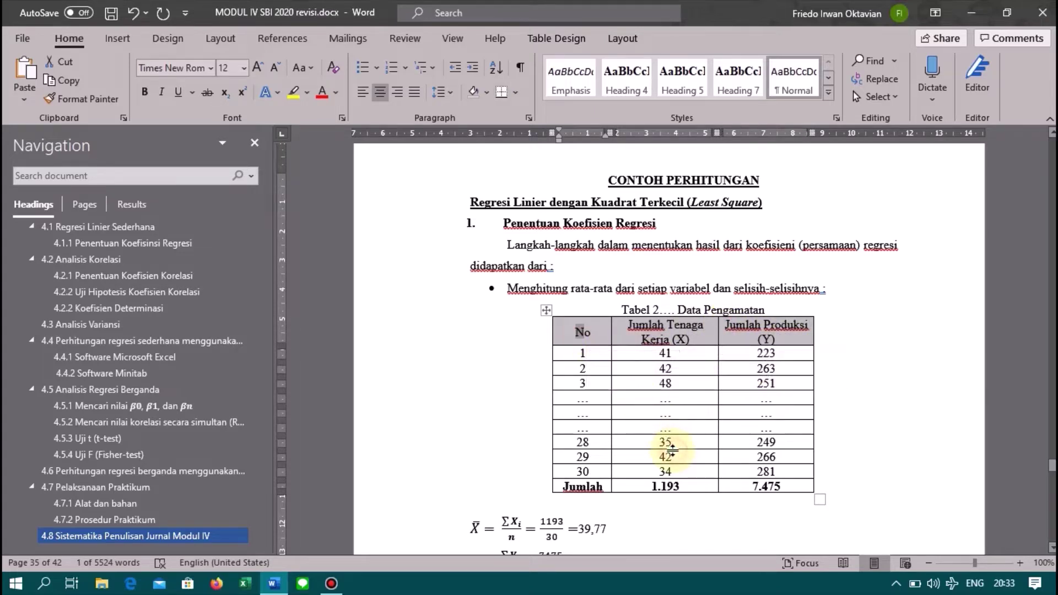
scroll(672, 449, "down", 2)
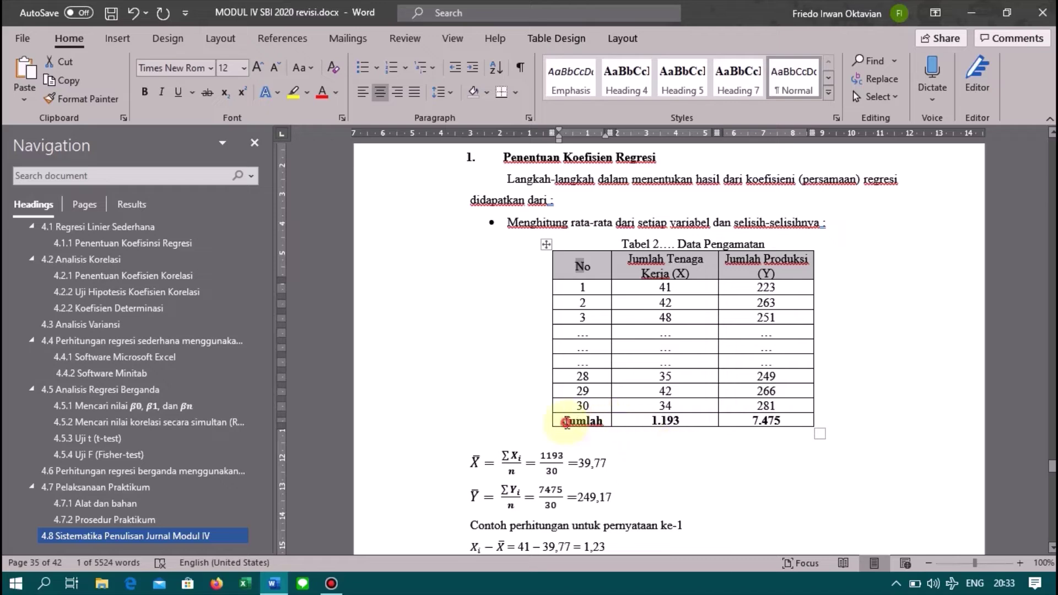
left_click_drag(566, 423, 761, 423)
left_click(701, 434)
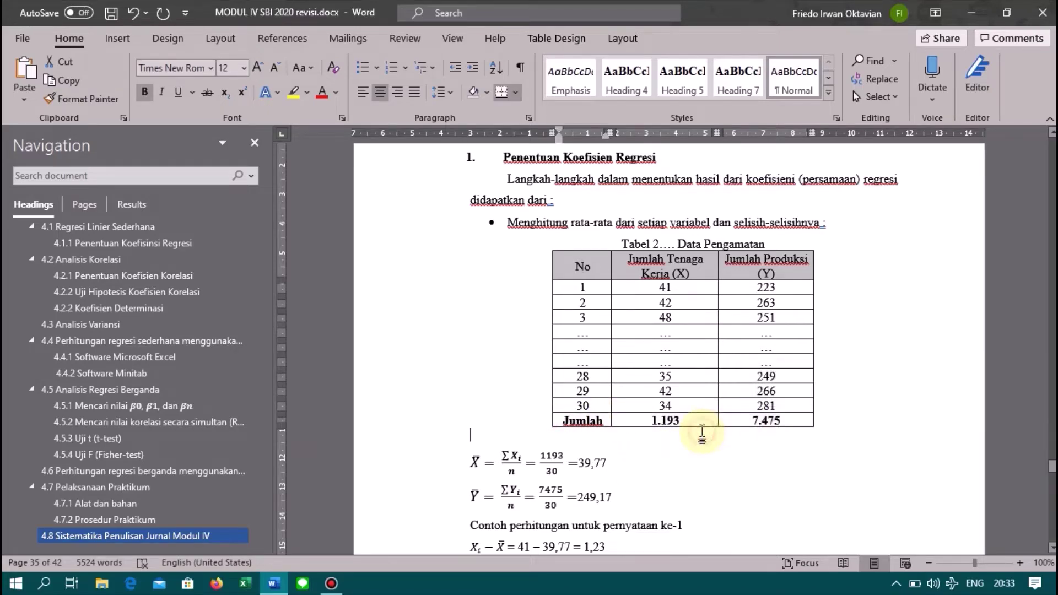
Step: Examine the formulas for the averages of X and Y below the Data Pengamatan table, highlighting their symbols and fractions
scroll(661, 408, "down", 3)
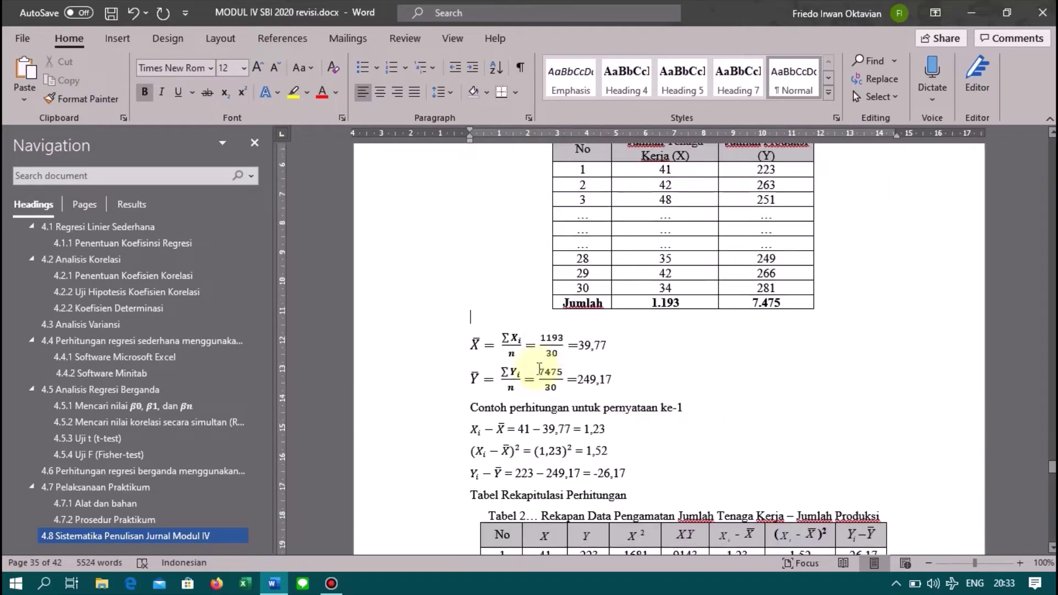
double_click(474, 346)
scroll(465, 347, "down", 1)
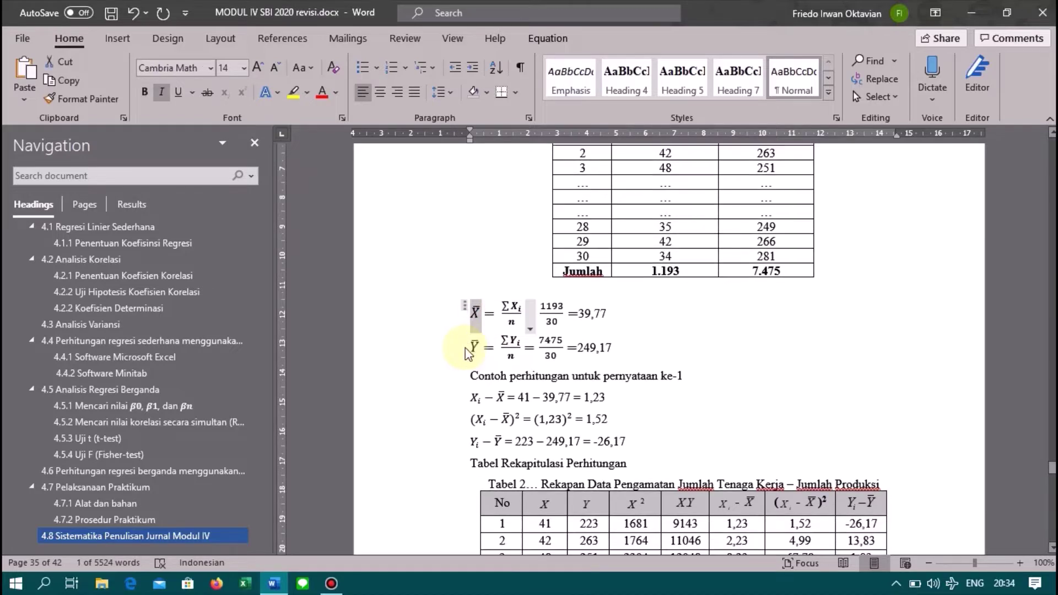
double_click(472, 347)
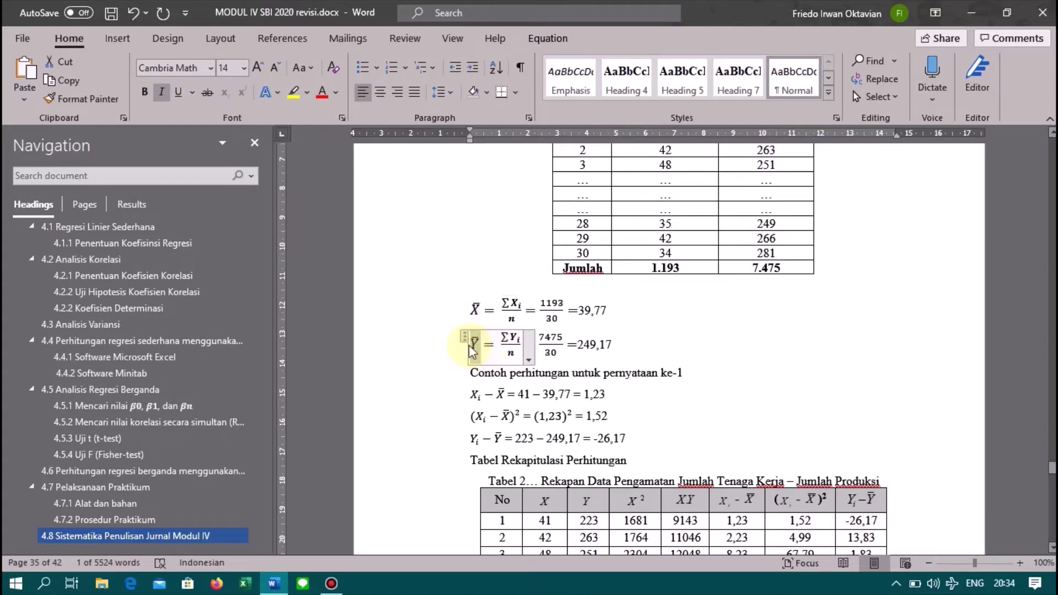
left_click(650, 330)
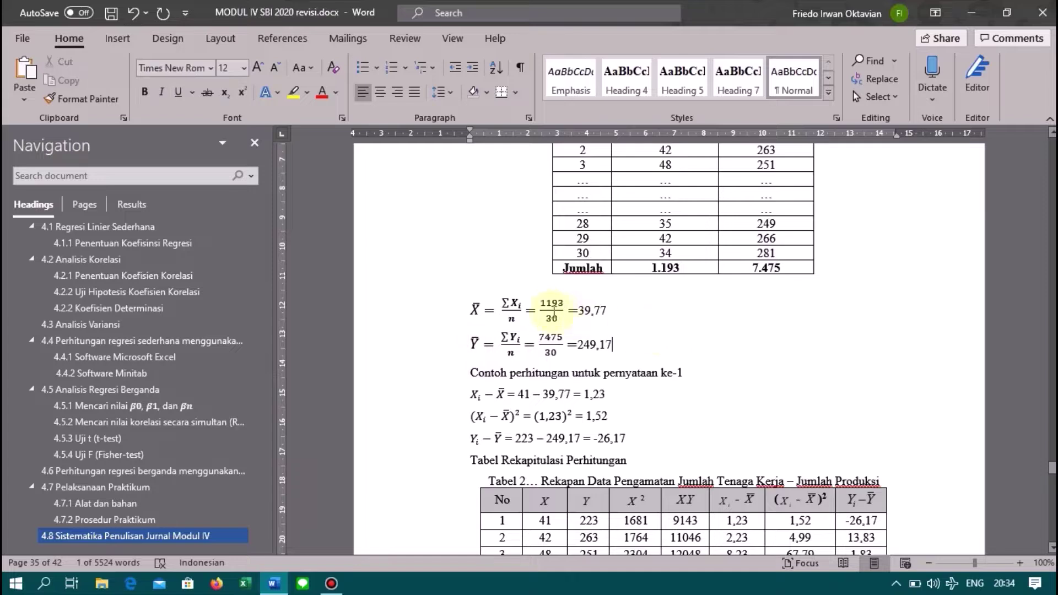
left_click(503, 302)
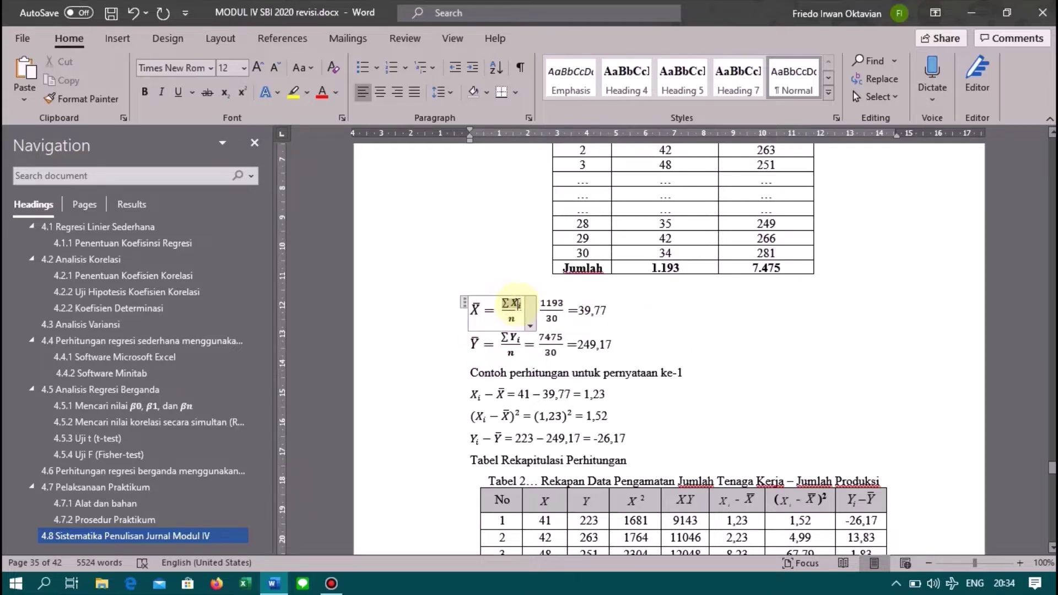
double_click(517, 303)
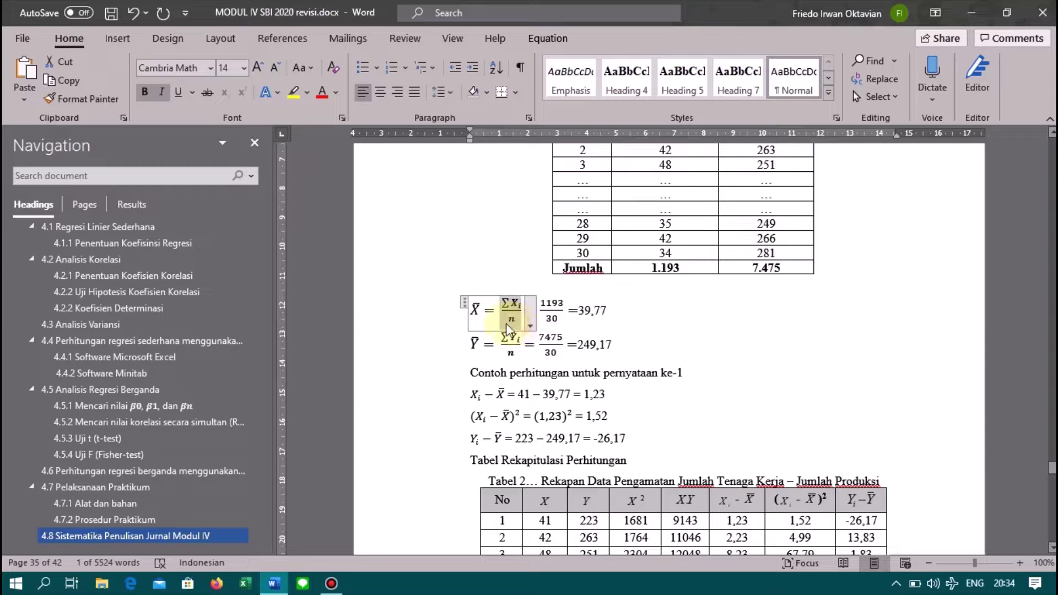
left_click(510, 350)
double_click(512, 347)
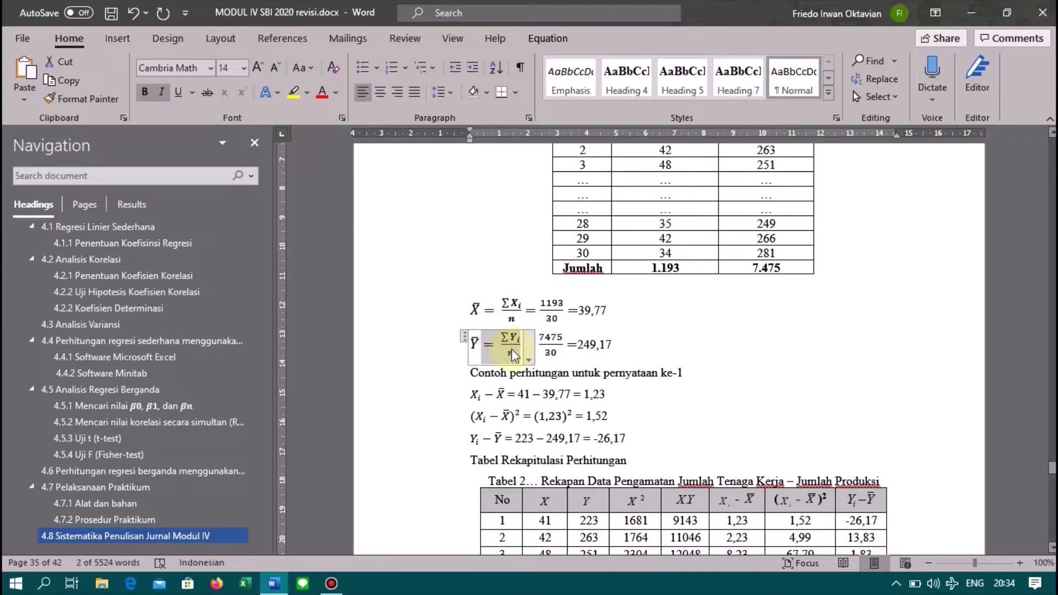
left_click(579, 366)
Step: Examine the sample calculation for the first observation and the column headings of the Rekapan Data Pengamatan table
scroll(579, 365, "down", 1)
scroll(578, 367, "down", 3)
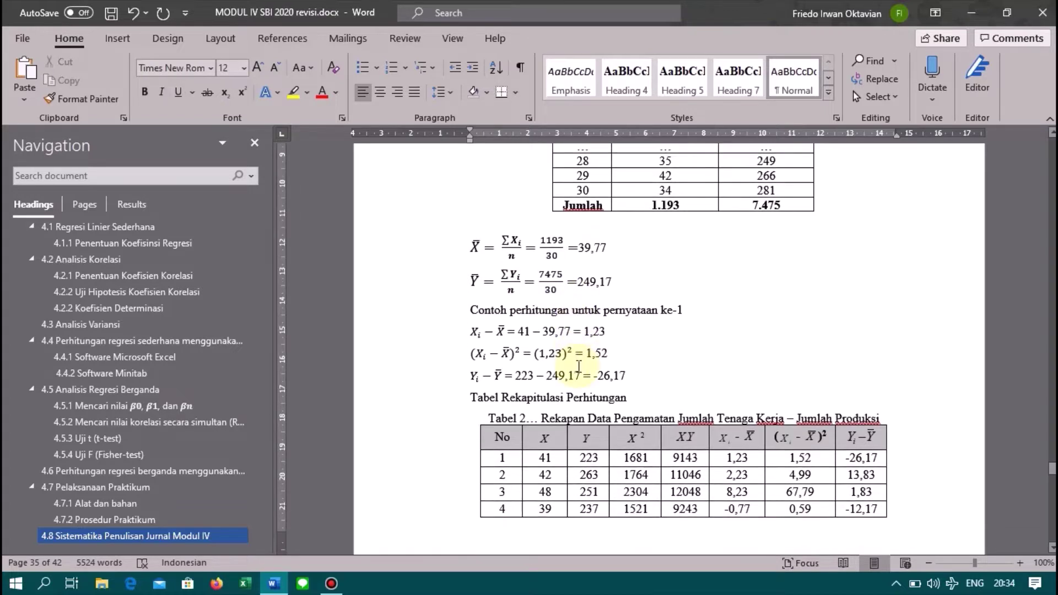
scroll(578, 366, "down", 1)
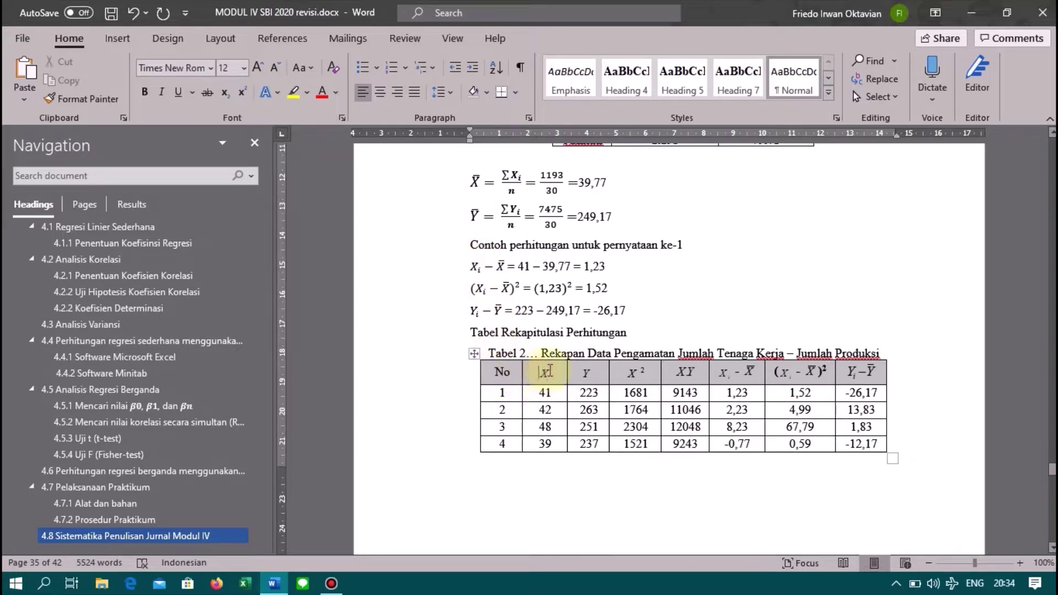
double_click(557, 370)
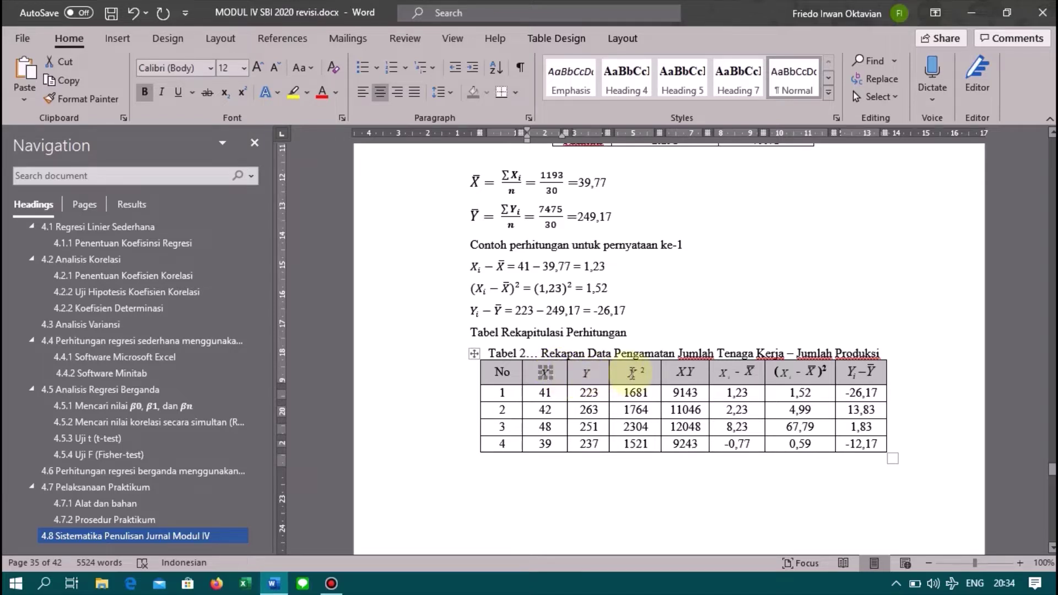
left_click(675, 377)
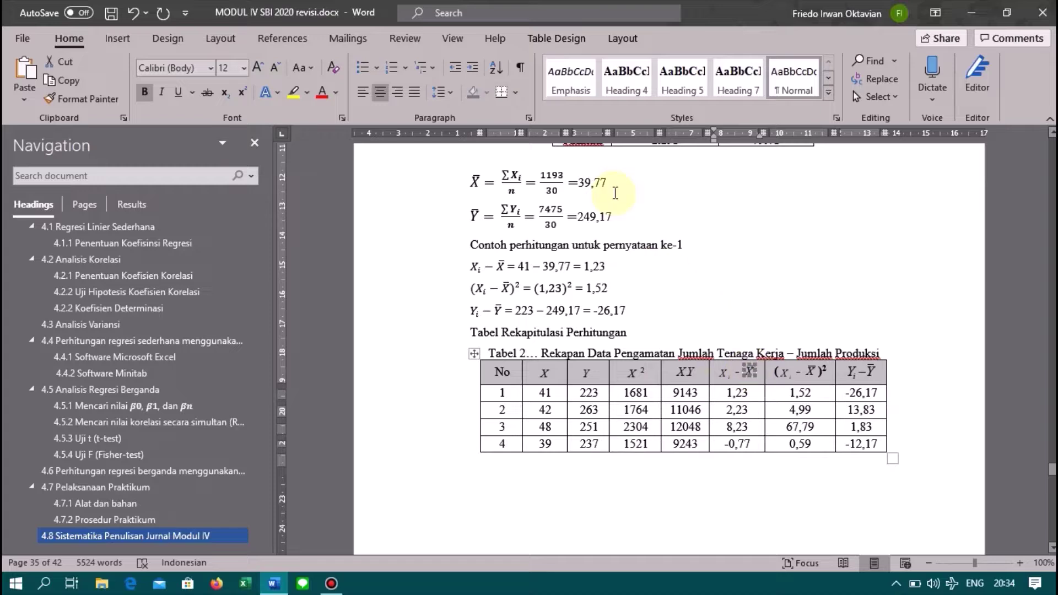
Step: Relate the averages of X and Y to the deviation columns in the first row of Tabel 2, highlighting both averages and the row's Y value
left_click_drag(608, 184, 587, 183)
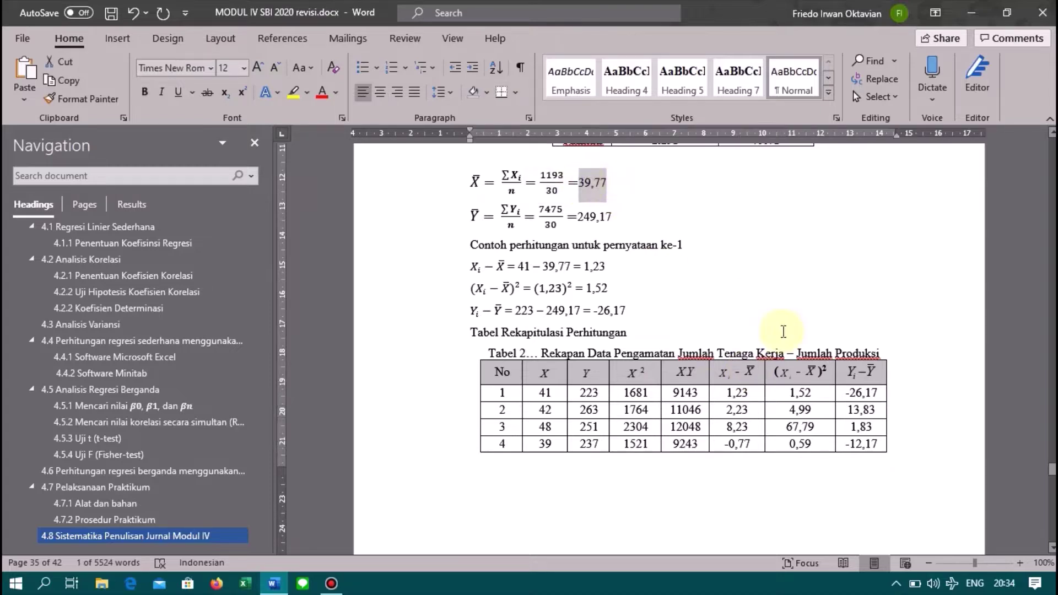
left_click(781, 375)
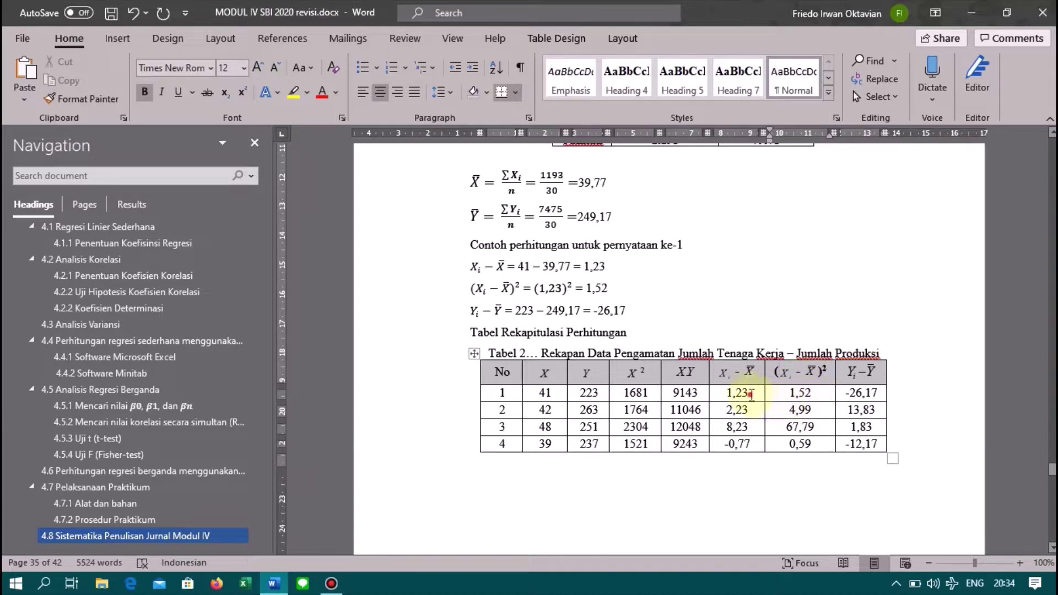
double_click(728, 395)
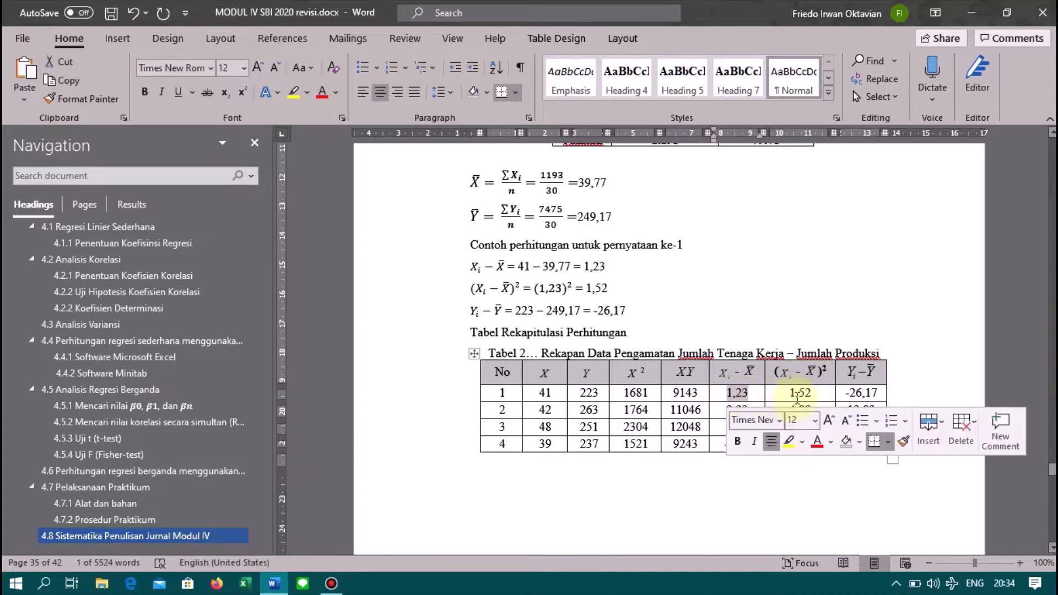
left_click(796, 392)
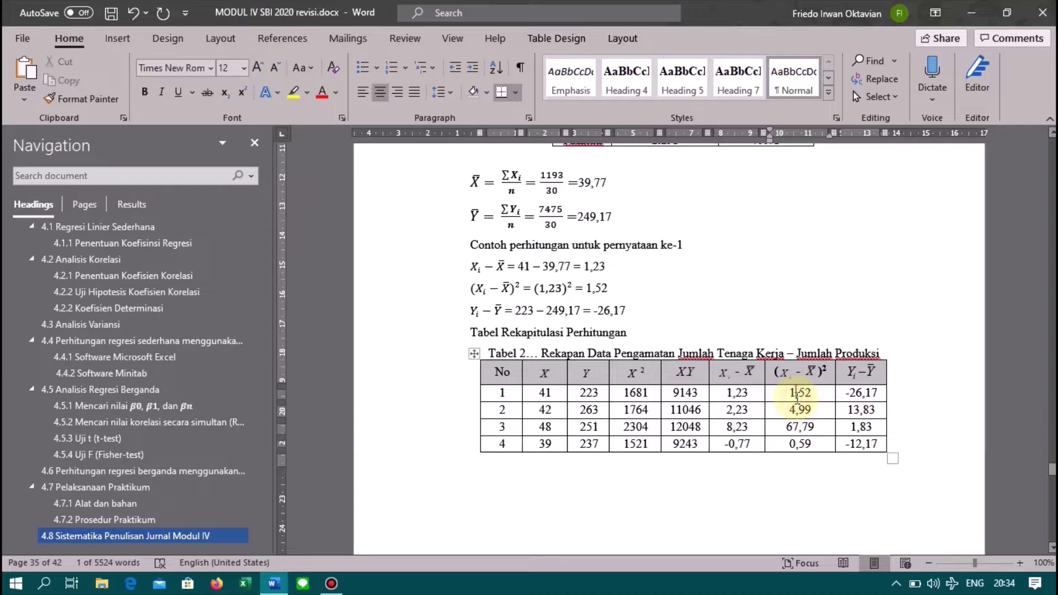
left_click(853, 384)
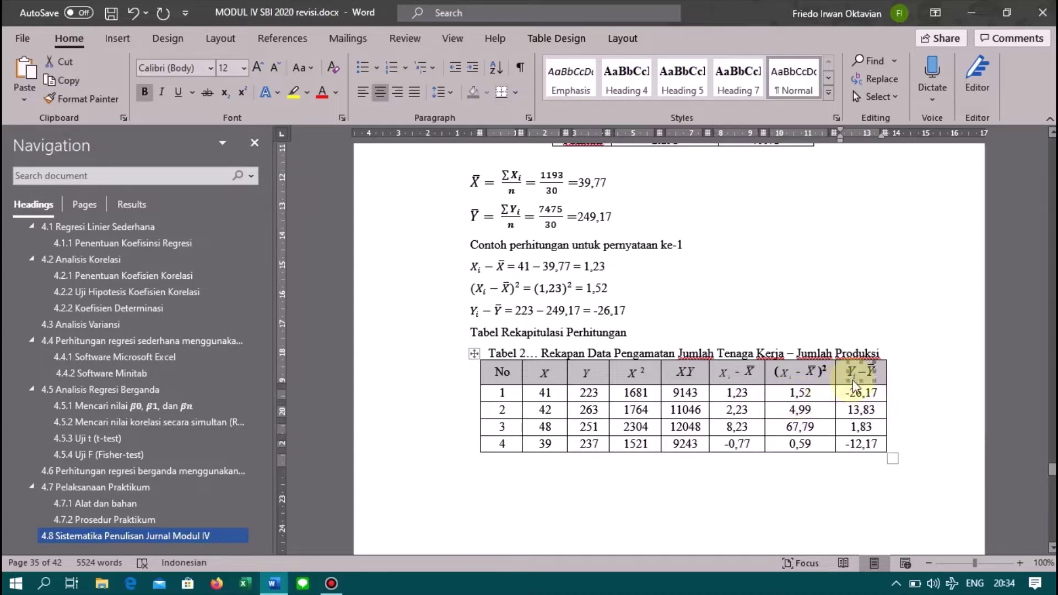
double_click(581, 392)
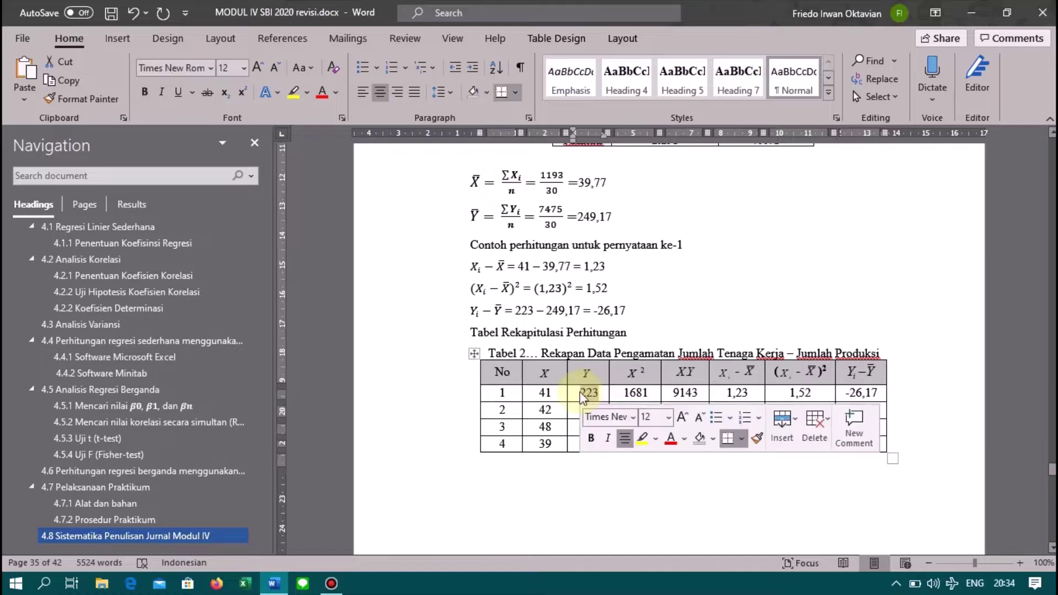
left_click_drag(613, 217, 577, 217)
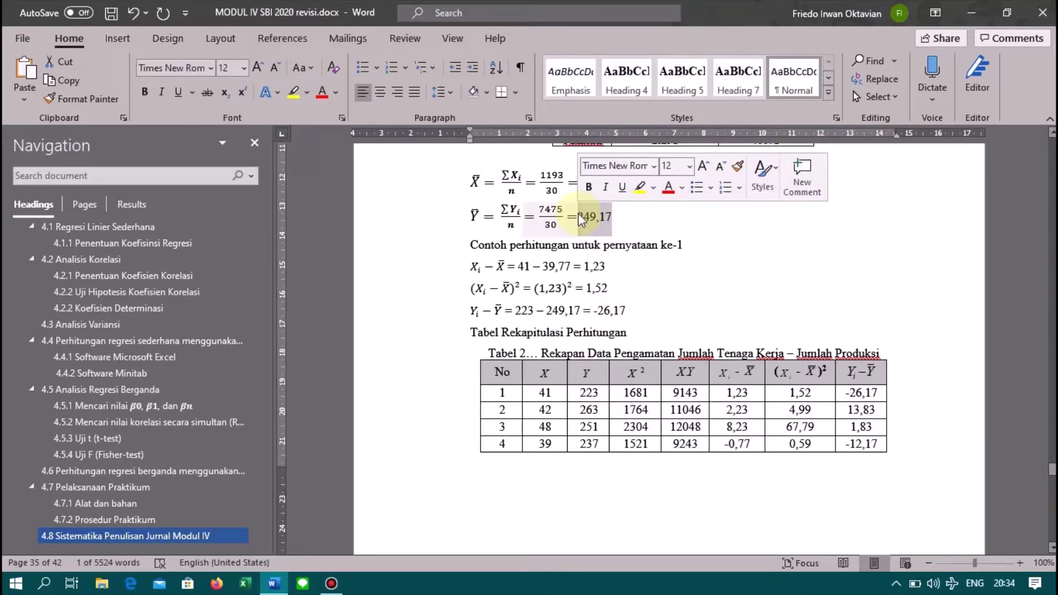
Step: Compare each of the three sample calculation lines for pernyataan ke-1 with its matching deviation cell in row 1 of Tabel 2, highlighting each in turn
left_click(636, 270)
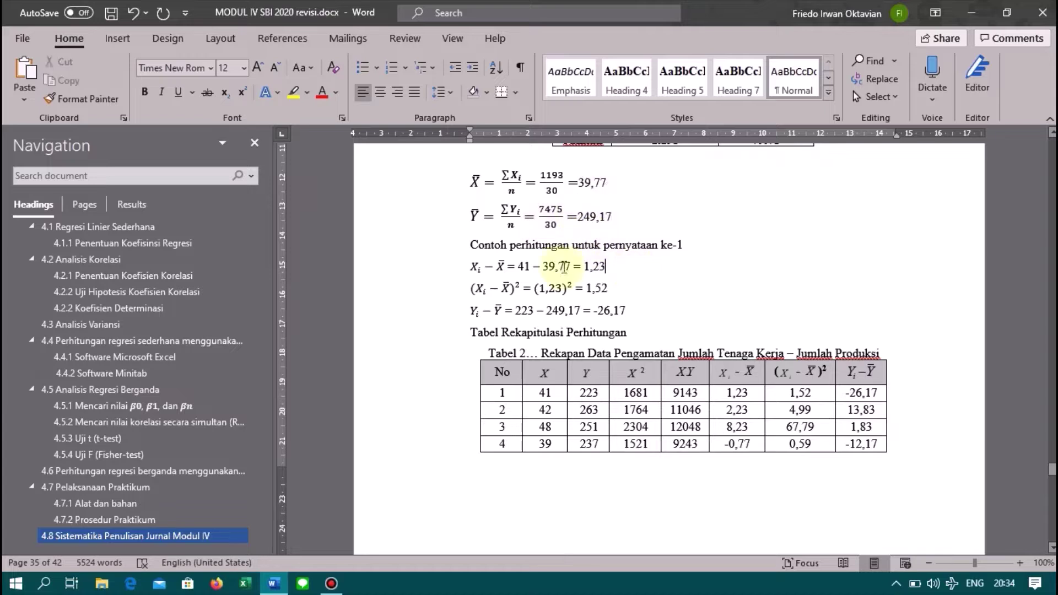
left_click_drag(472, 268, 606, 271)
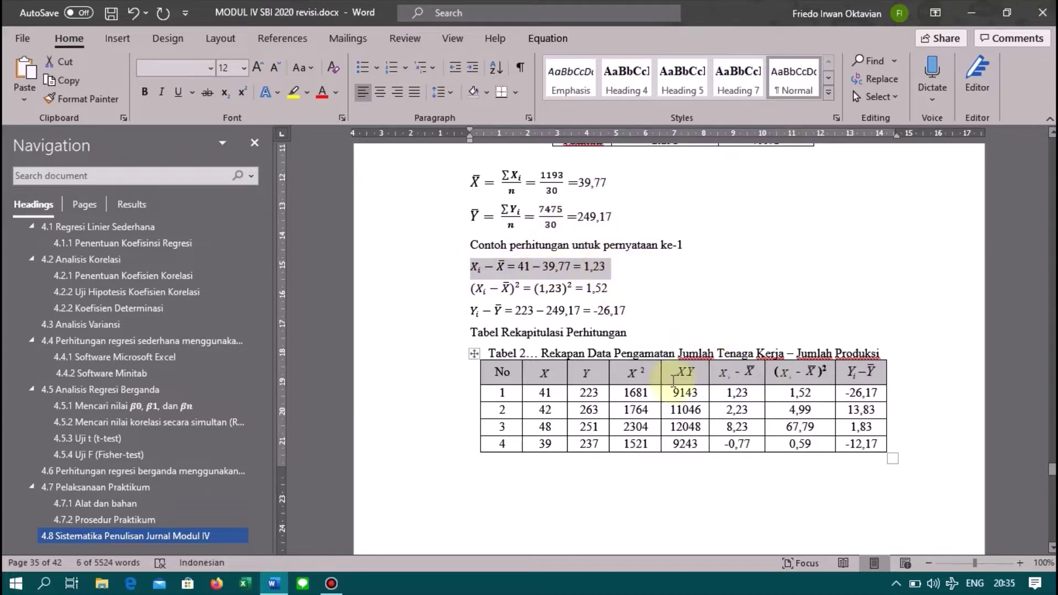
left_click(744, 393)
double_click(725, 392)
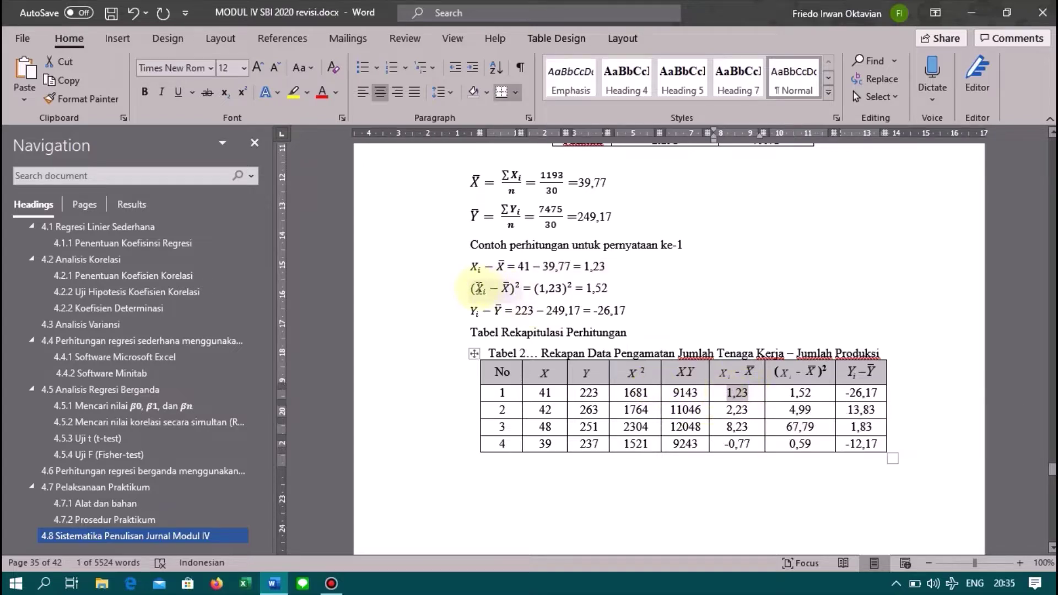
left_click_drag(474, 287, 642, 303)
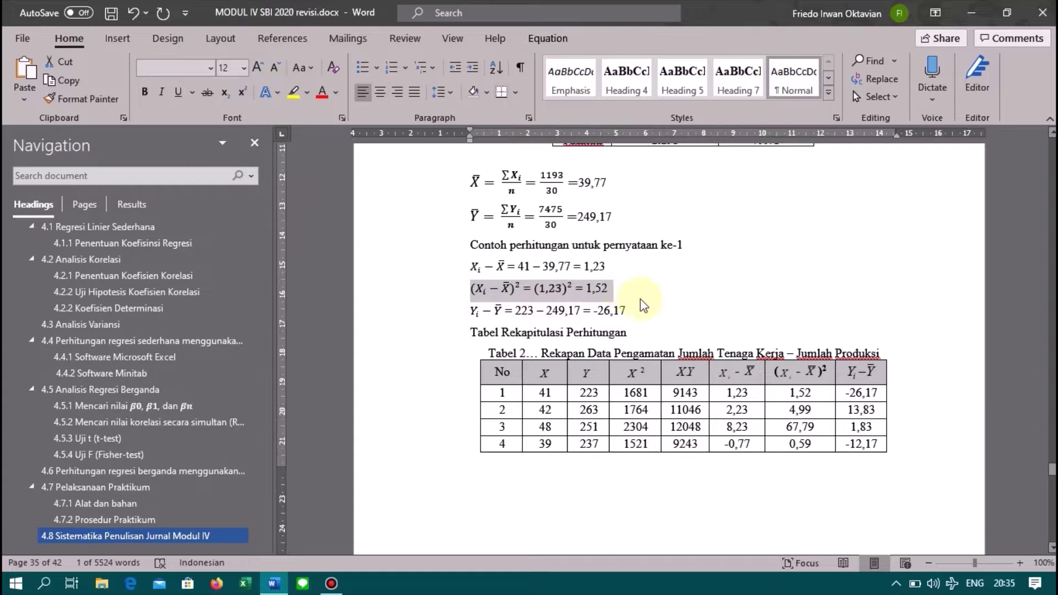
double_click(800, 393)
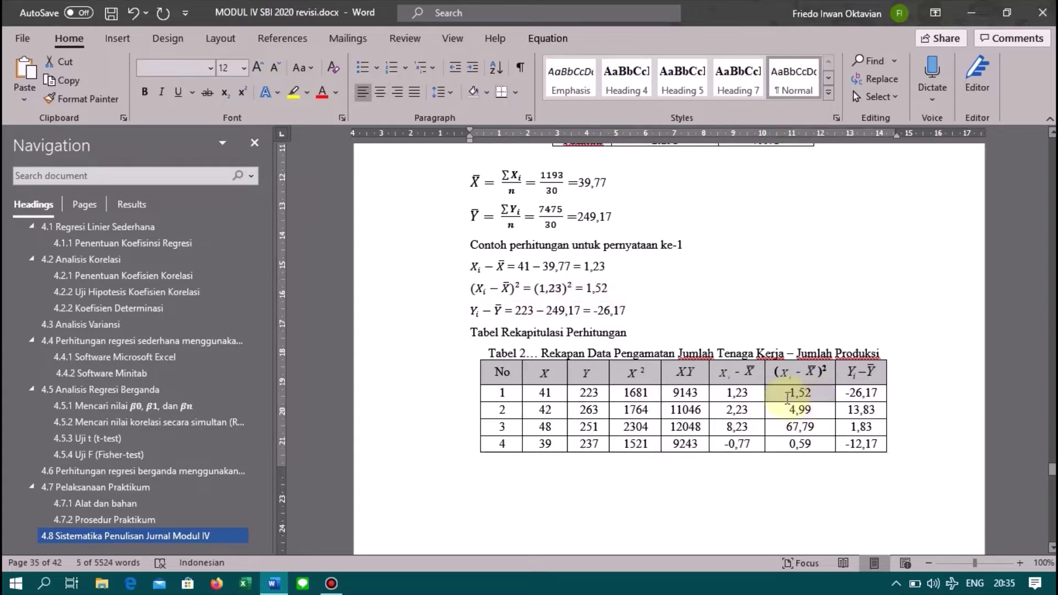
left_click_drag(638, 312, 469, 311)
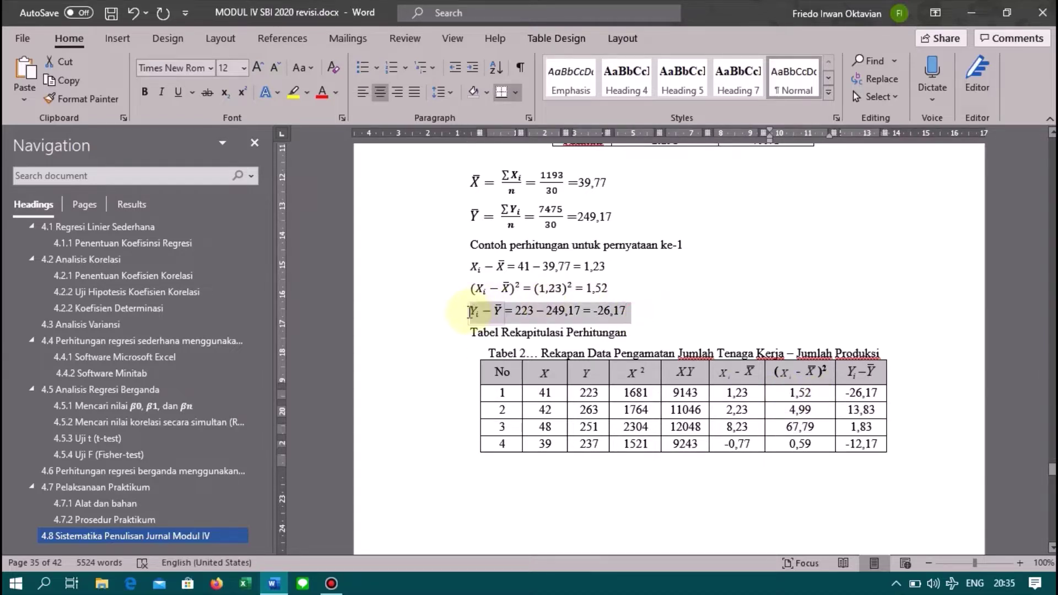
left_click(849, 395)
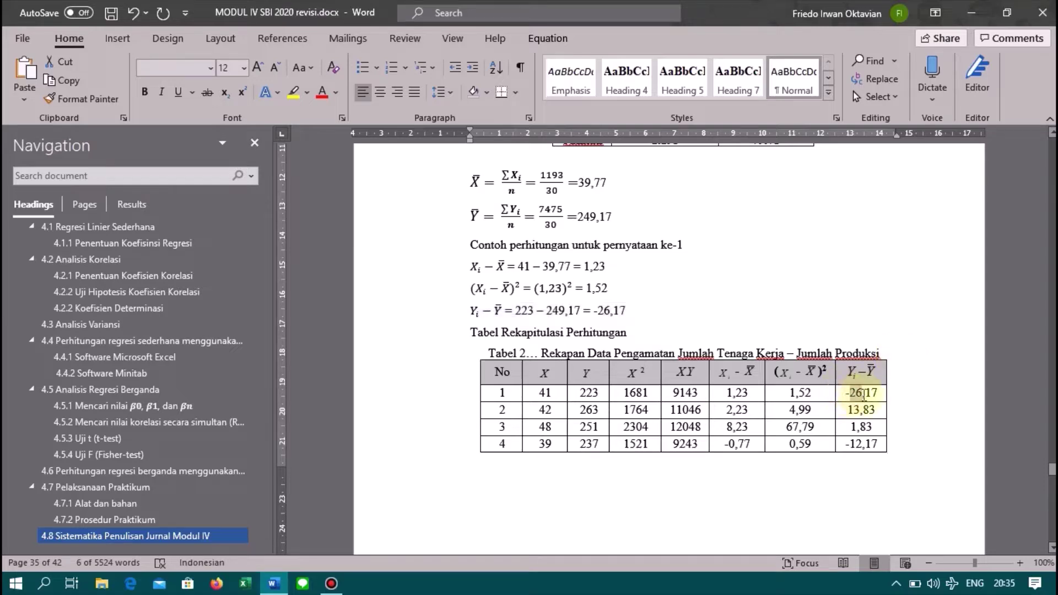
left_click(901, 389)
Step: Examine the Total row of the continued Tabel 2 and the coefficient b formula below it, highlighting the formula's fraction and numerator
scroll(901, 389, "down", 12)
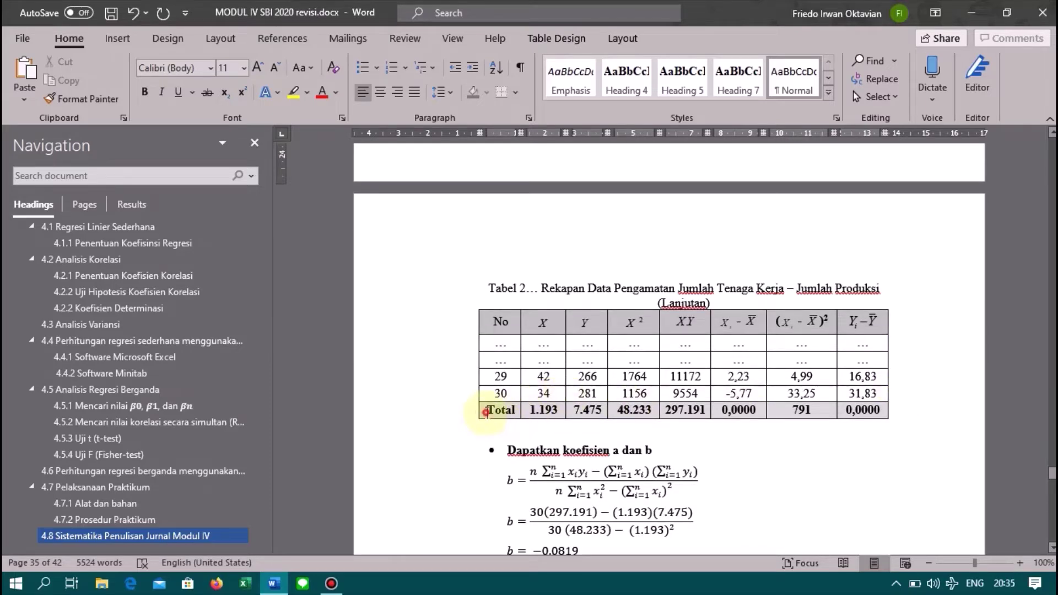
left_click(485, 412)
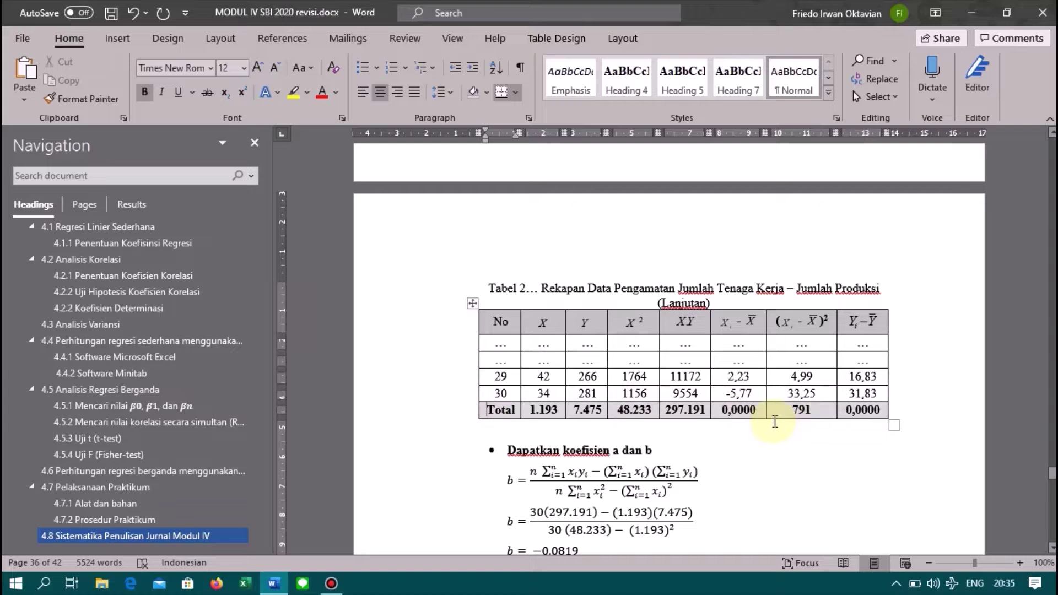
scroll(774, 421, "down", 3)
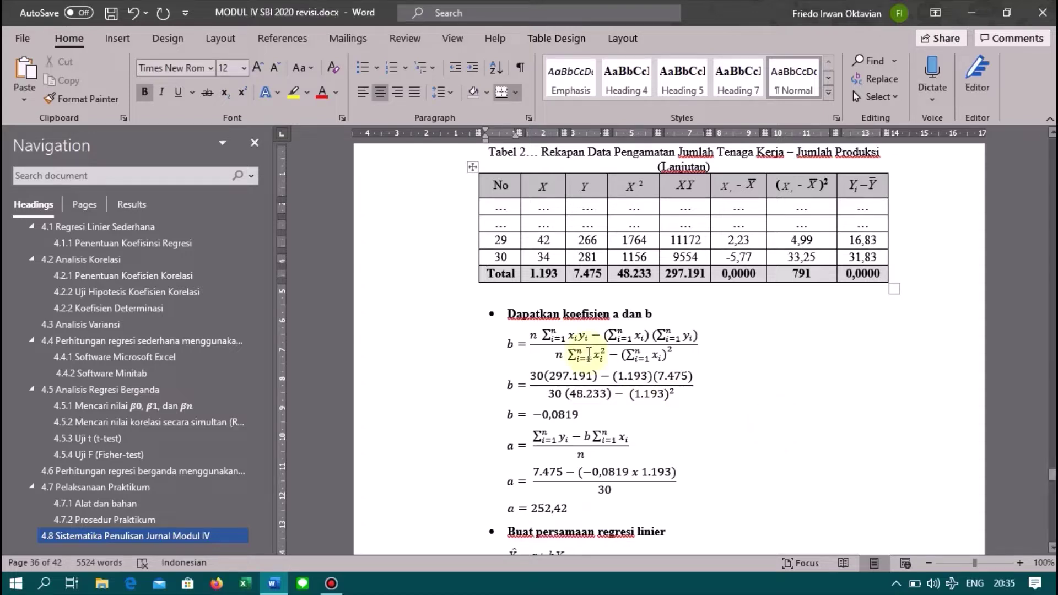
left_click(507, 346)
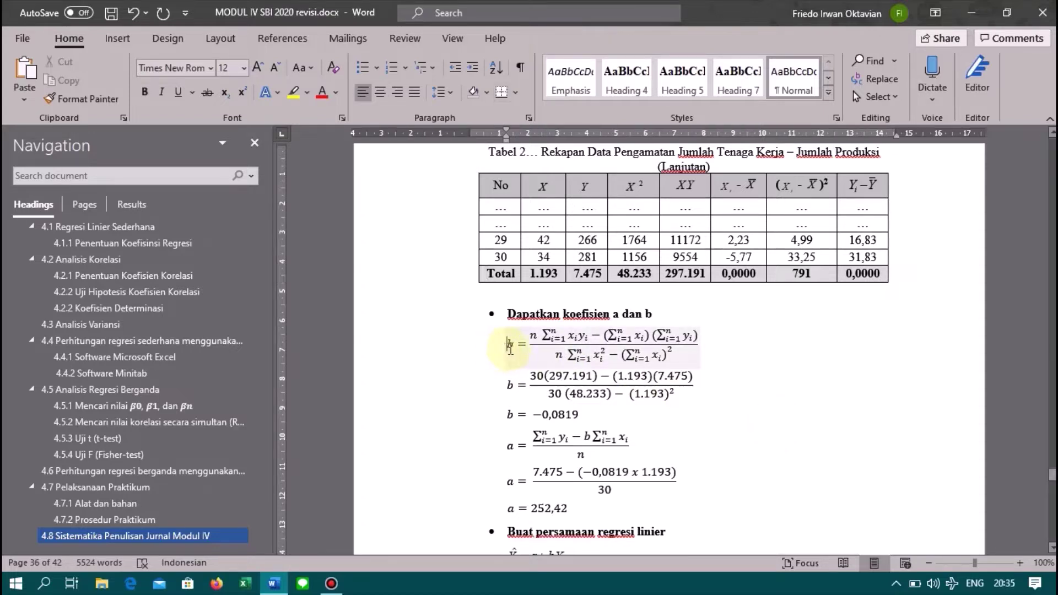
left_click(610, 343)
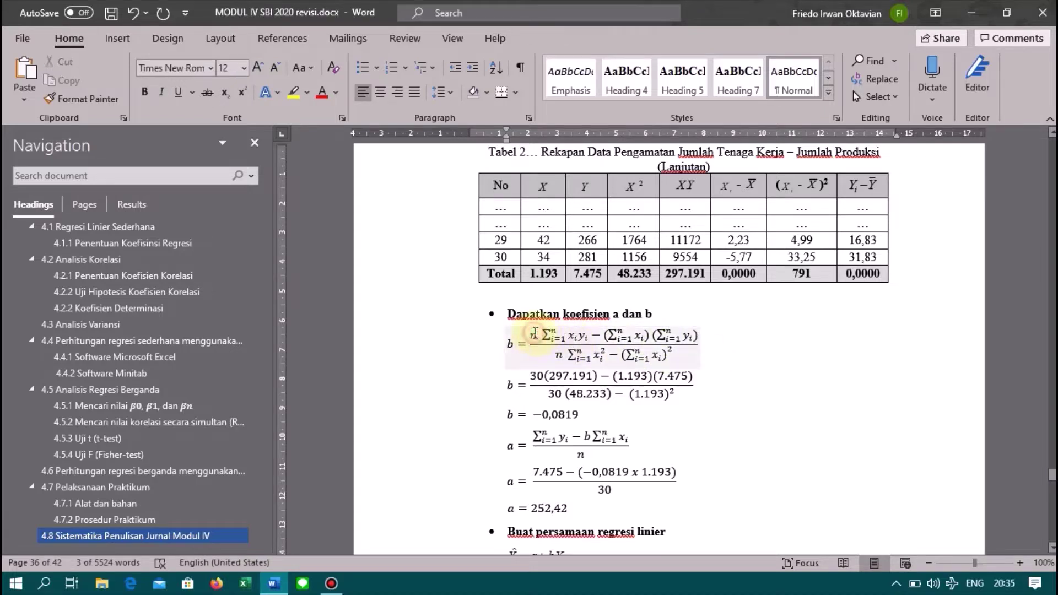
left_click(535, 334)
double_click(533, 335)
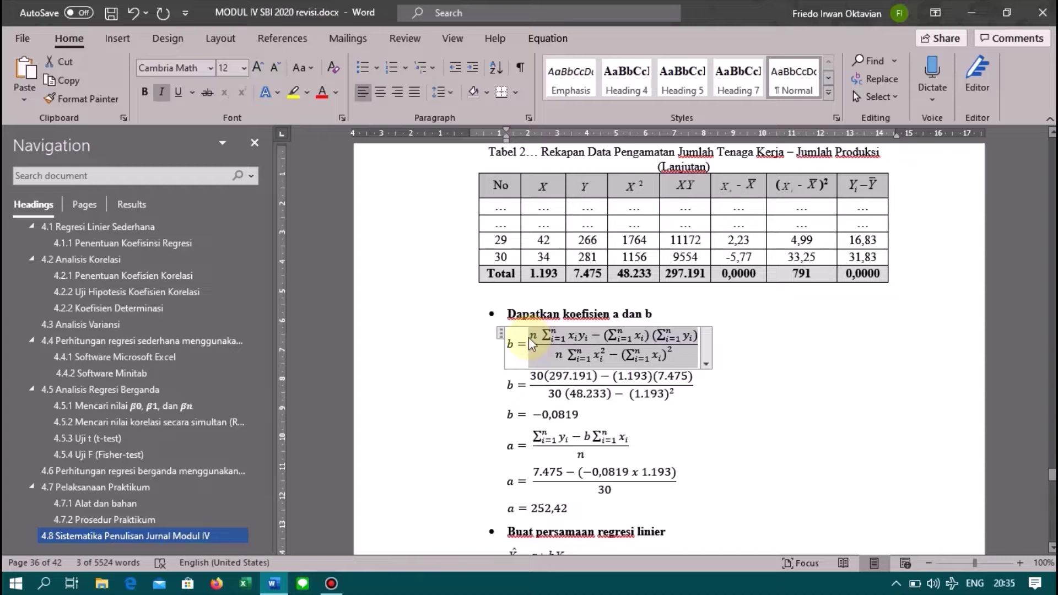
left_click(528, 337)
double_click(586, 336)
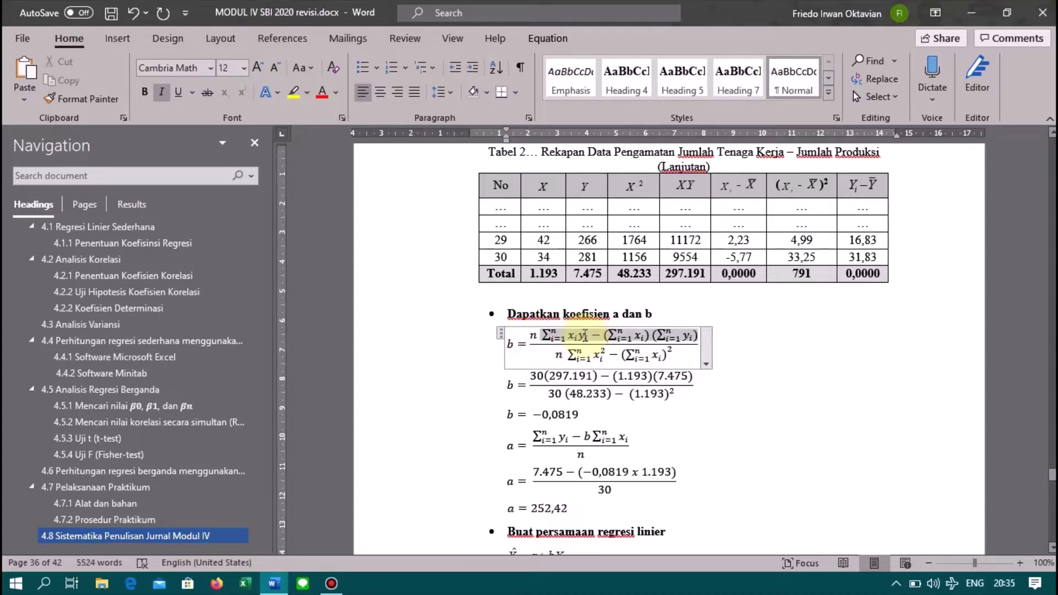
double_click(585, 335)
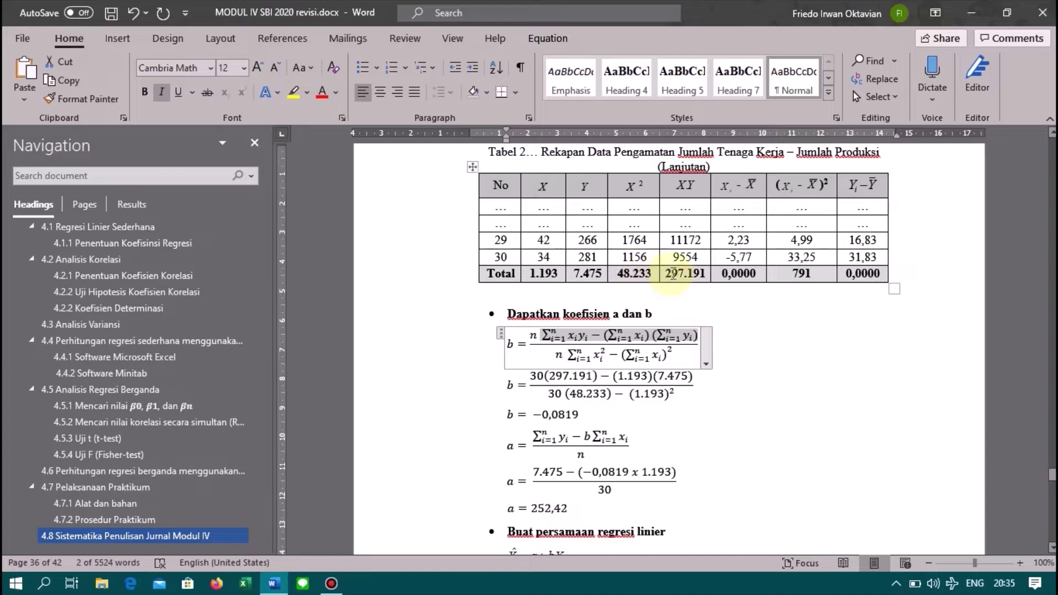
Step: Match the Total row's sums for XY, X, Y and X² with the substituted b calculation, highlighting each sum and the result for b
left_click_drag(707, 274, 671, 275)
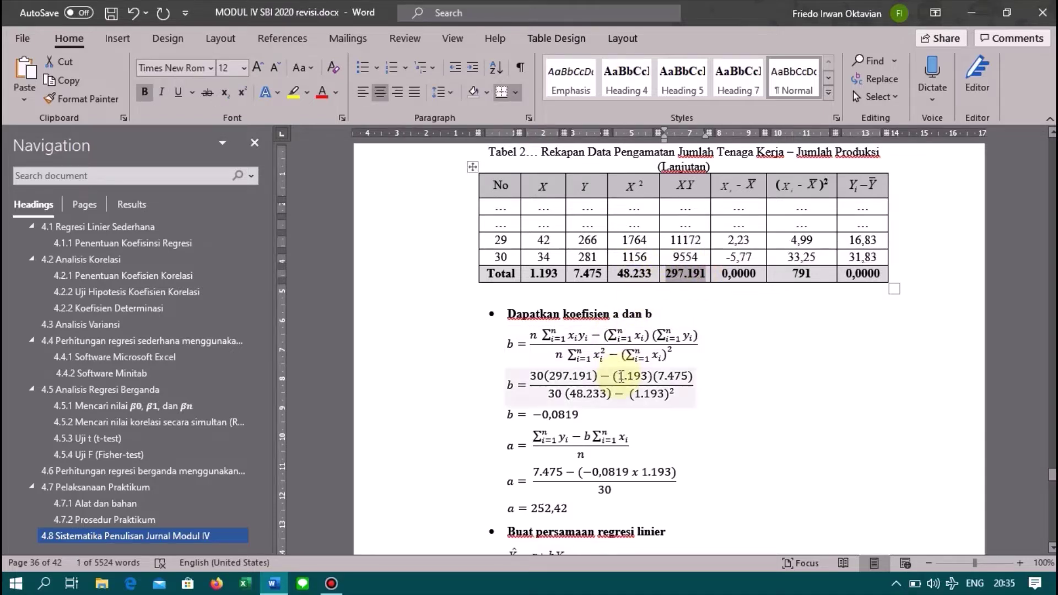
left_click_drag(559, 274, 527, 274)
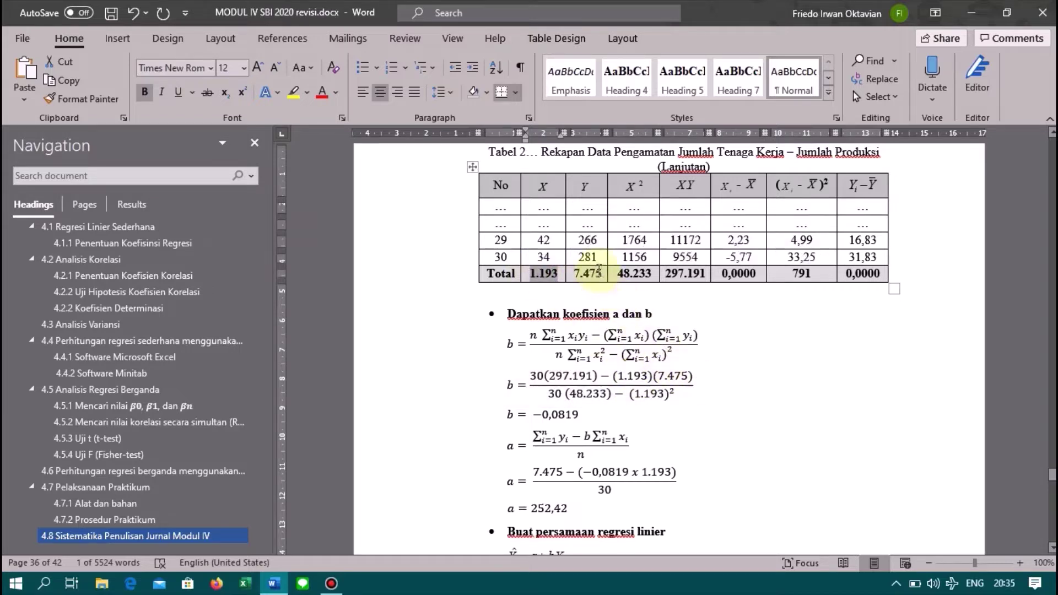
left_click_drag(602, 274, 573, 274)
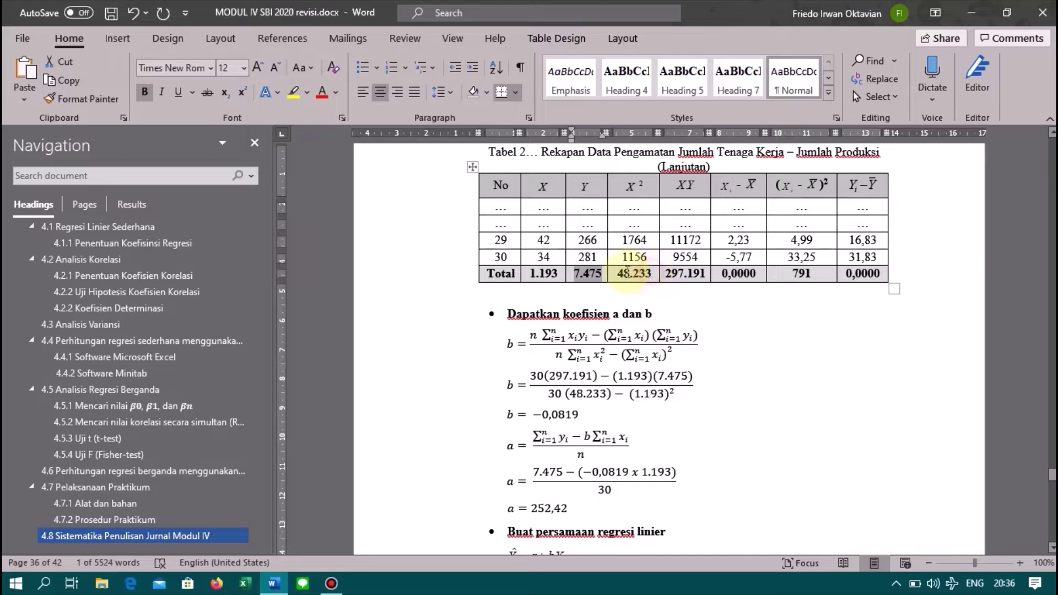
double_click(628, 271)
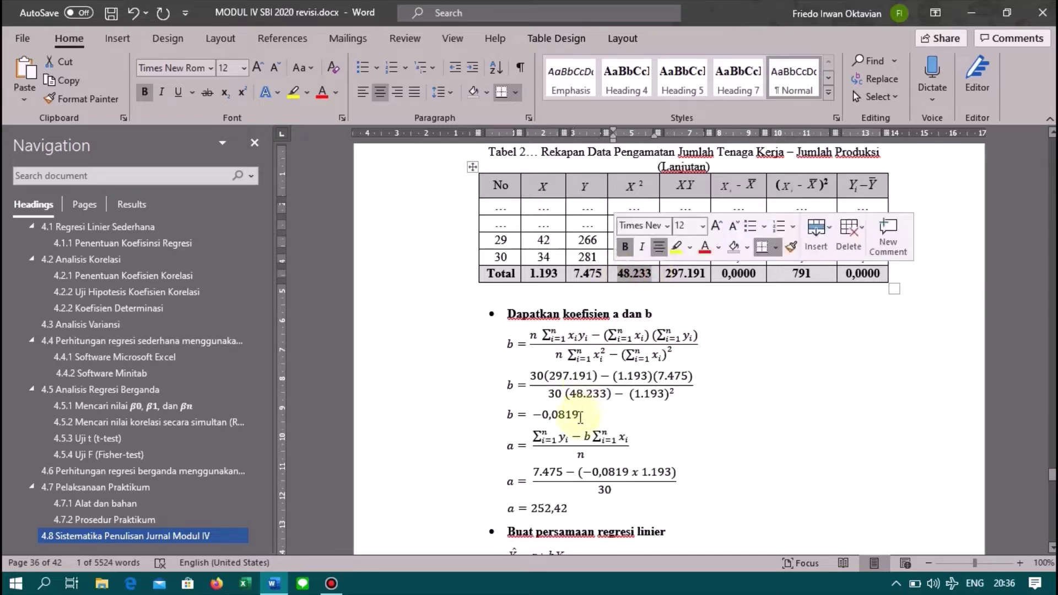
left_click(653, 393)
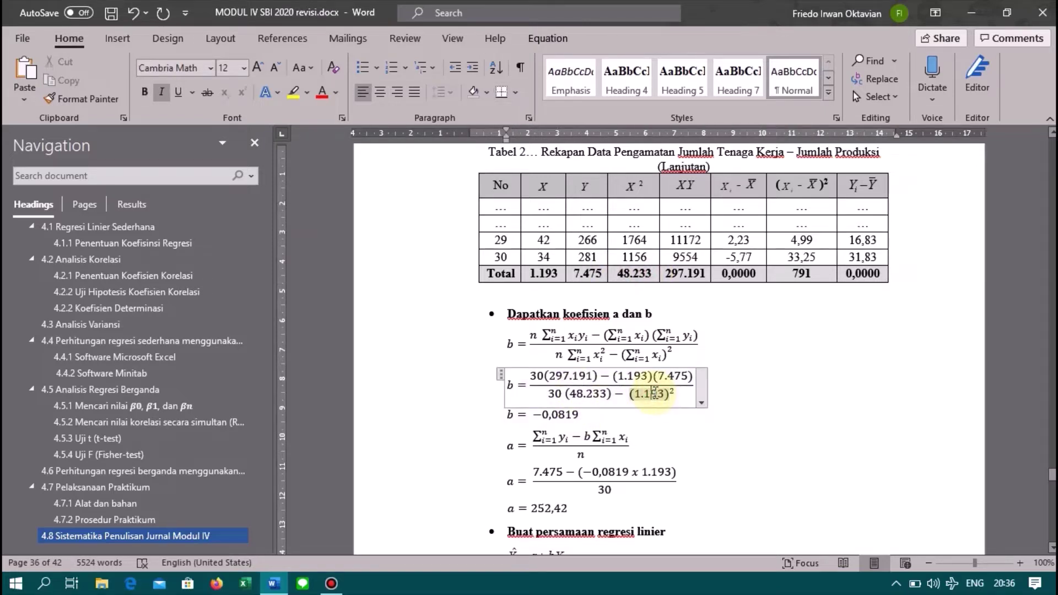
left_click(531, 274)
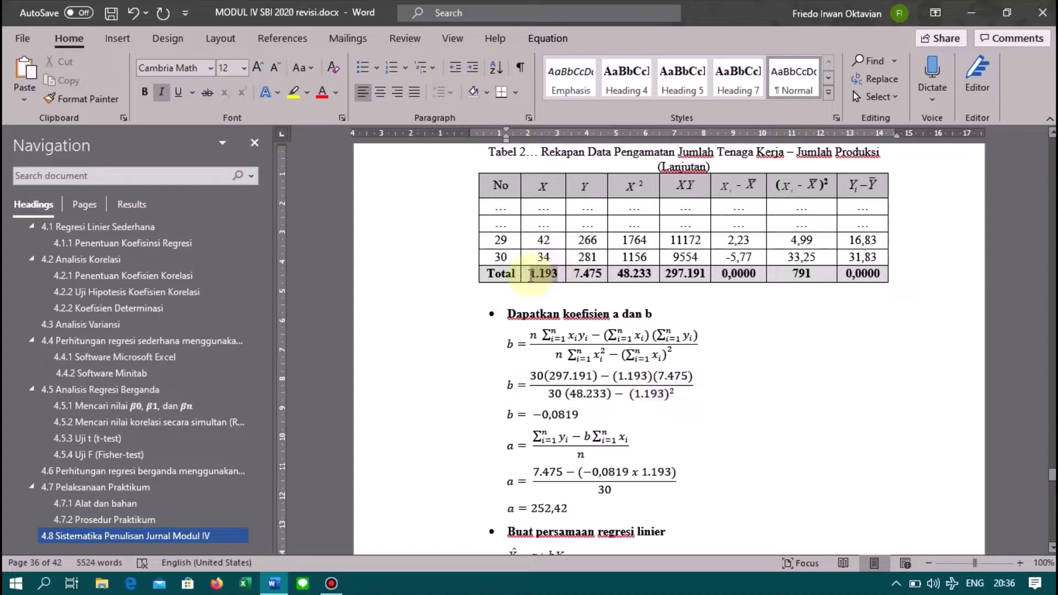
double_click(531, 274)
left_click(682, 399)
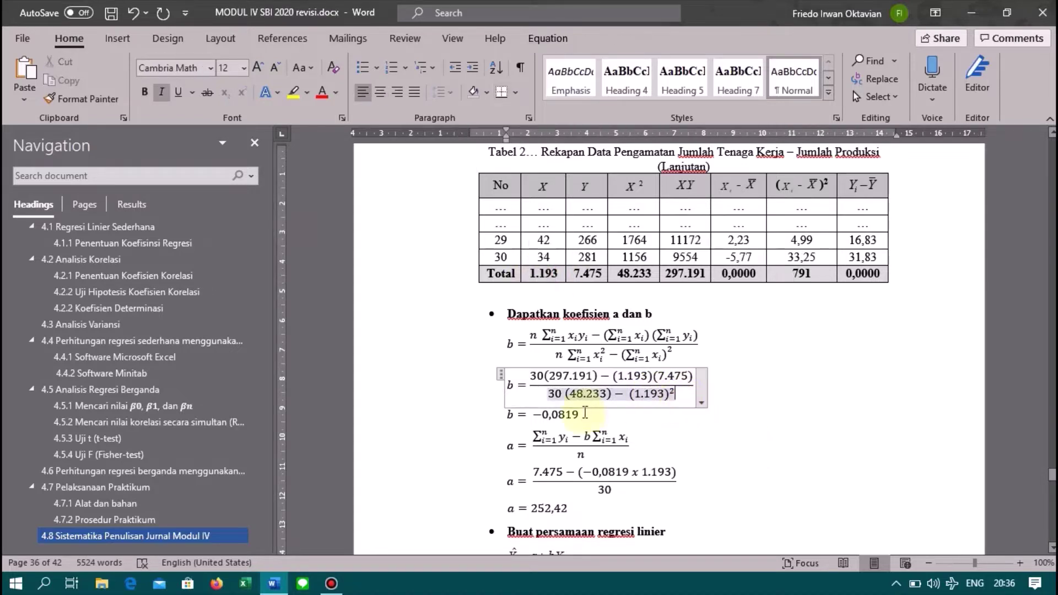
left_click_drag(583, 417, 530, 417)
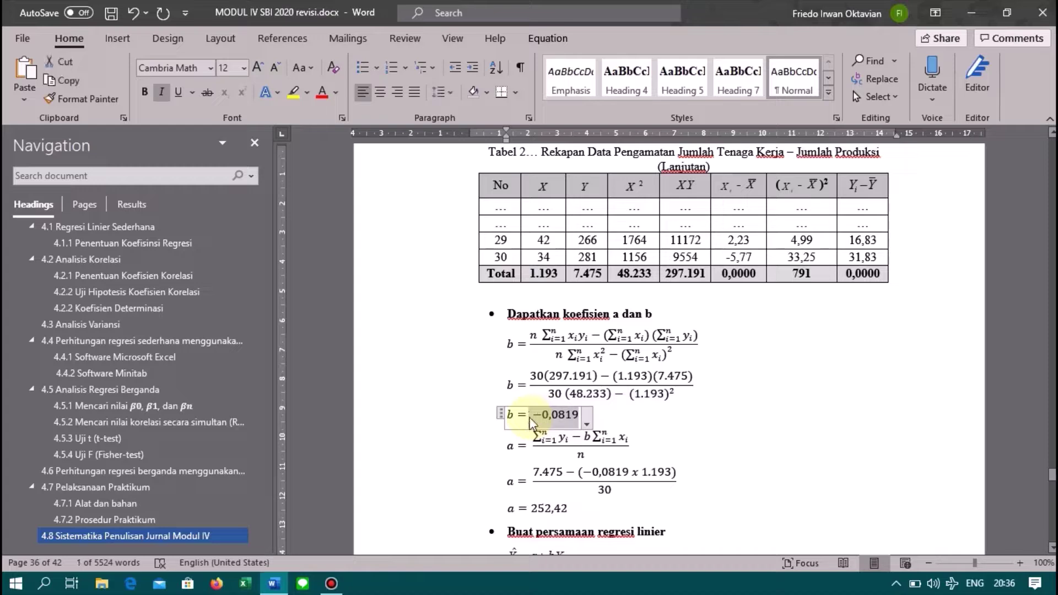
left_click(596, 417)
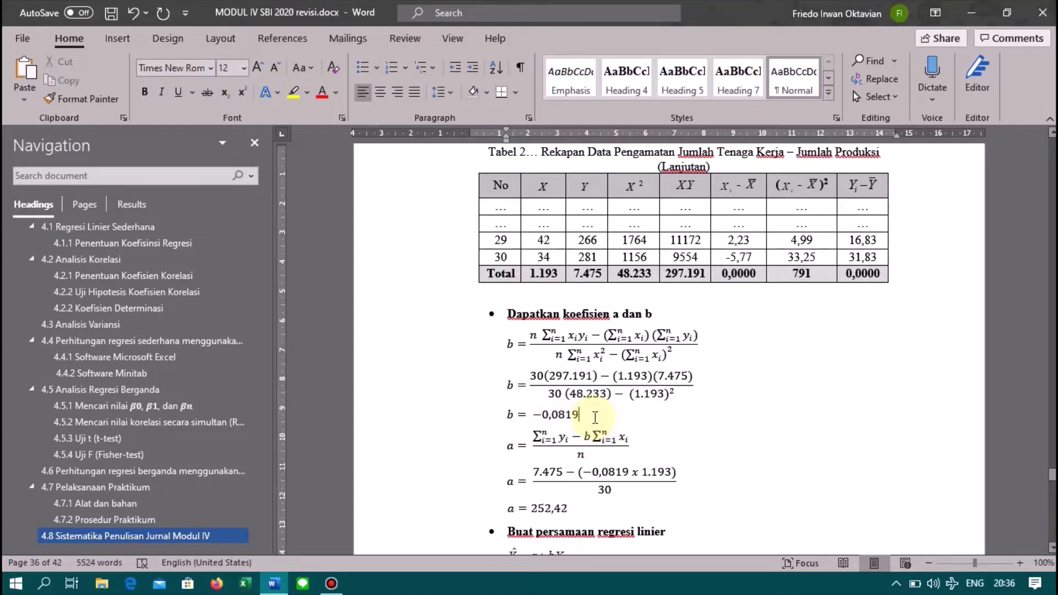
Step: Examine the coefficient a formula and its substituted calculation, highlighting the formula's numerator and the substituted fraction
scroll(595, 417, "down", 3)
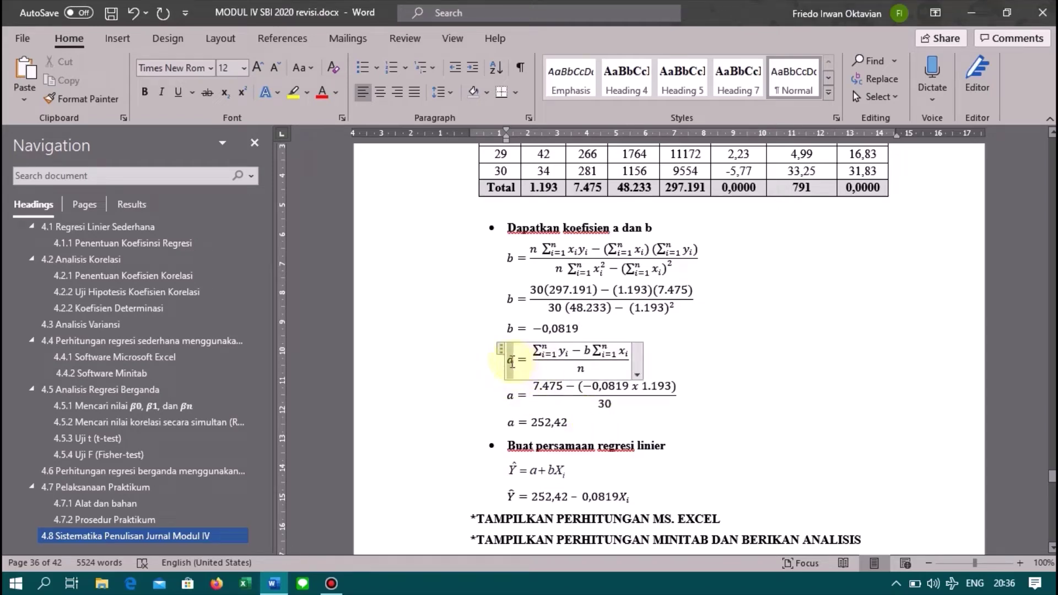
left_click(512, 362)
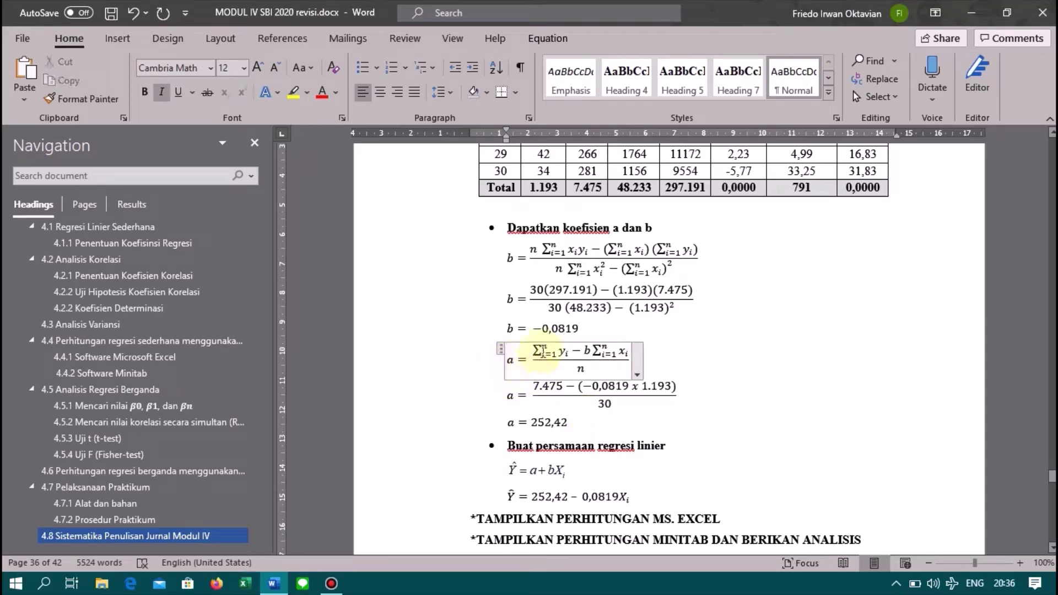
left_click_drag(534, 354, 594, 357)
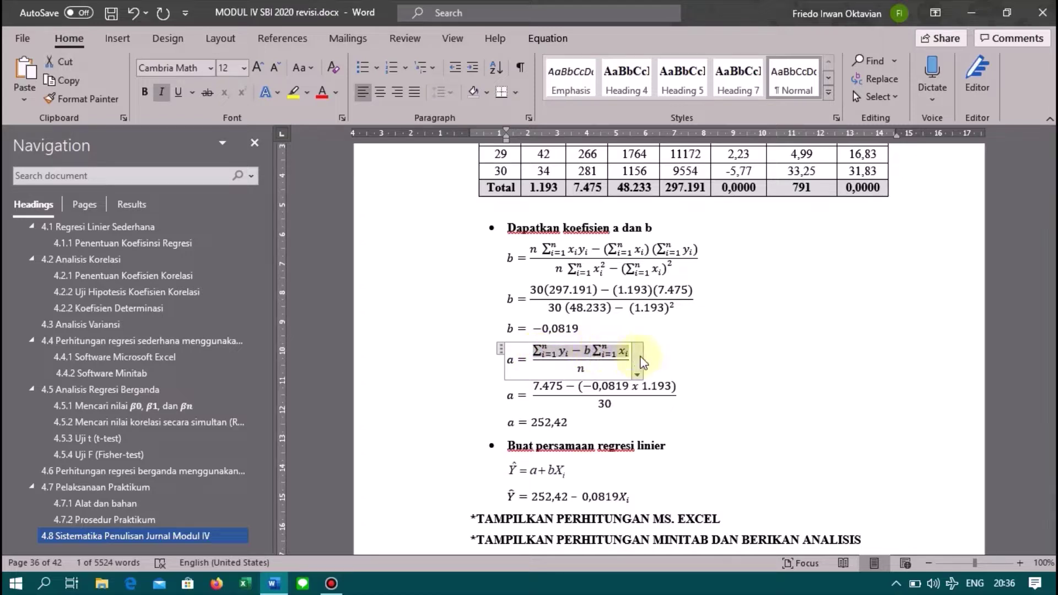
left_click(590, 391)
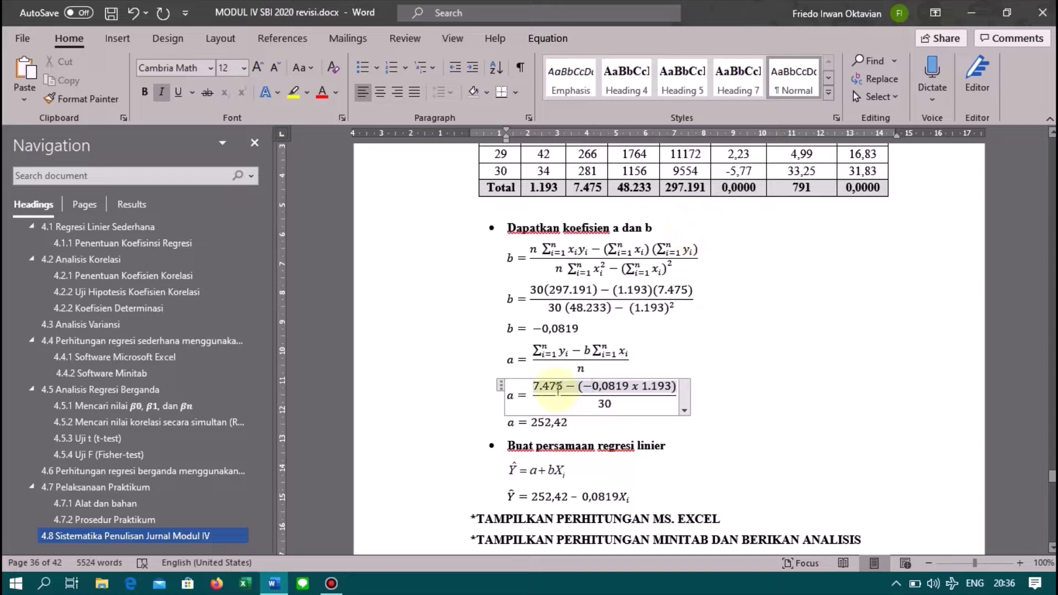
left_click_drag(550, 383, 535, 381)
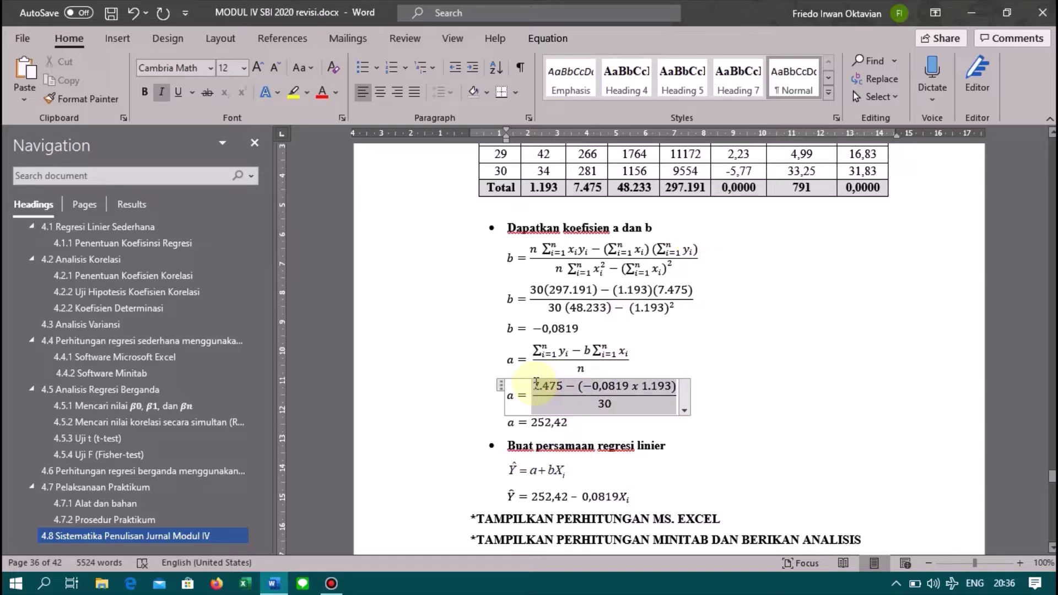
Step: Match the Total row's Y and X sums and the b result with the substituted a calculation, highlighting each value and the result for a
left_click(585, 189)
double_click(584, 189)
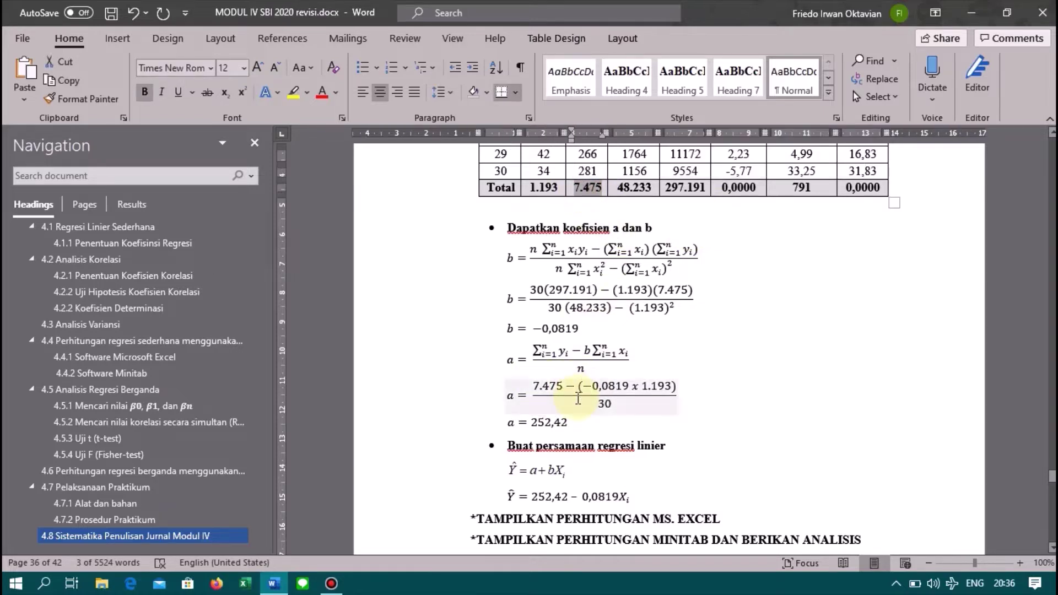
left_click_drag(575, 390, 630, 388)
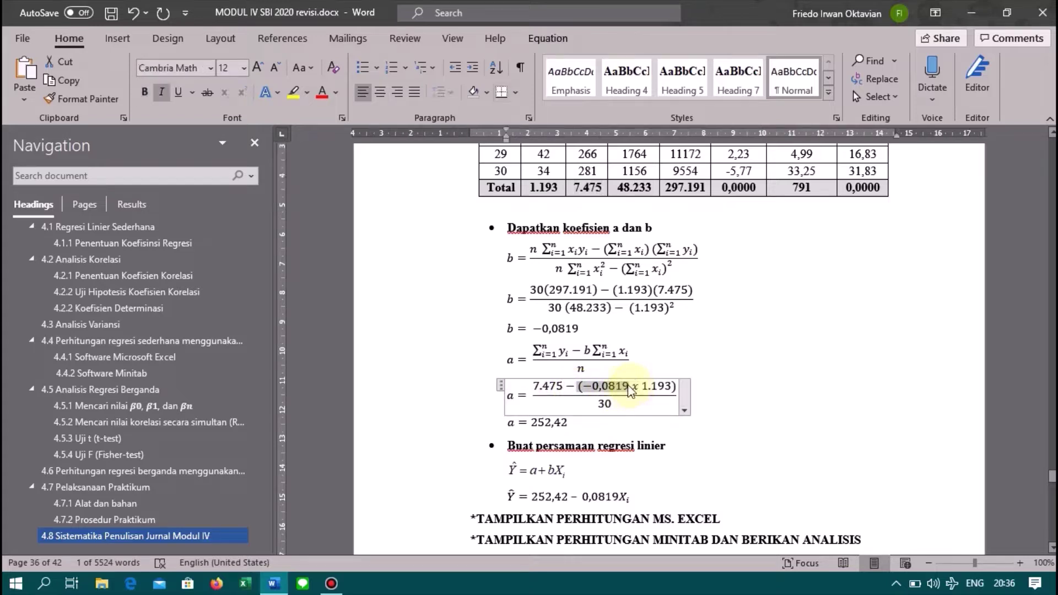
left_click(562, 329)
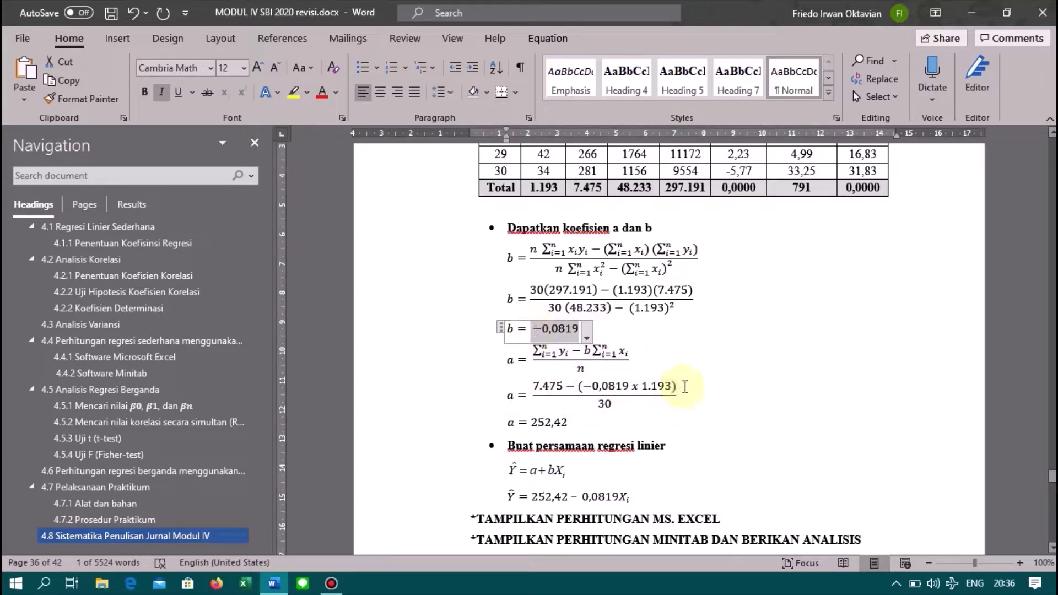
left_click(640, 386)
left_click(639, 386)
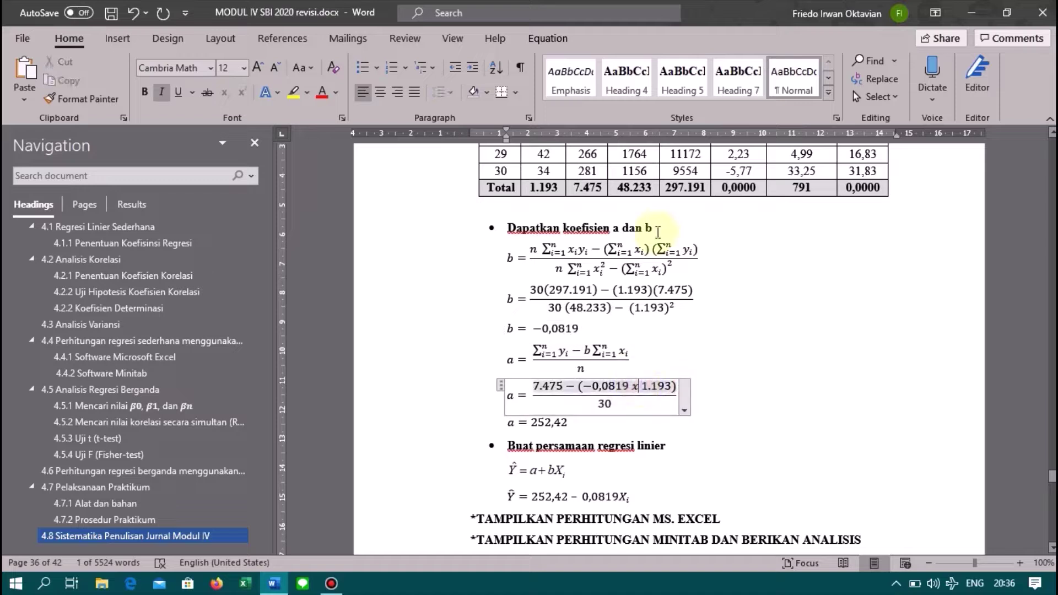
double_click(544, 187)
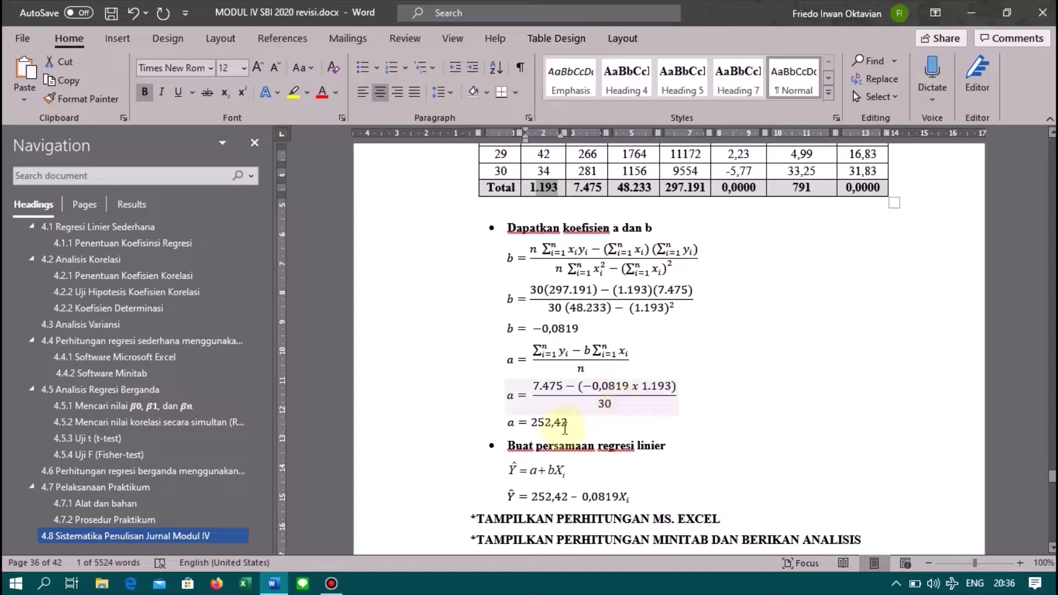
left_click(538, 429)
double_click(537, 428)
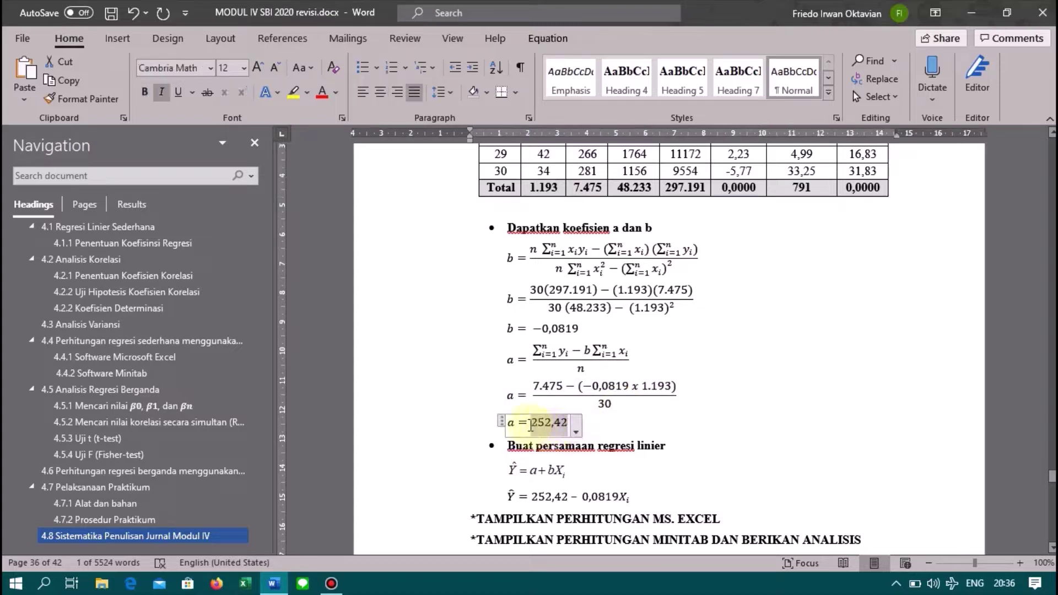
key("Up")
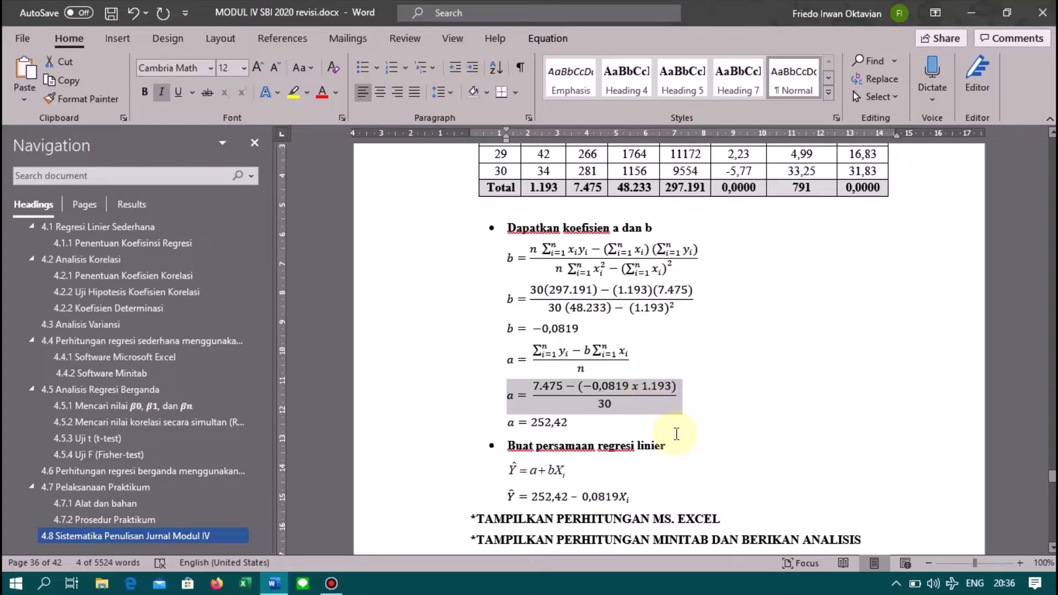
Step: Compare the general and substituted equations under Buat persamaan regresi linier, highlighting the a and b values, and read the Excel and Minitab notes below
scroll(661, 424, "down", 3)
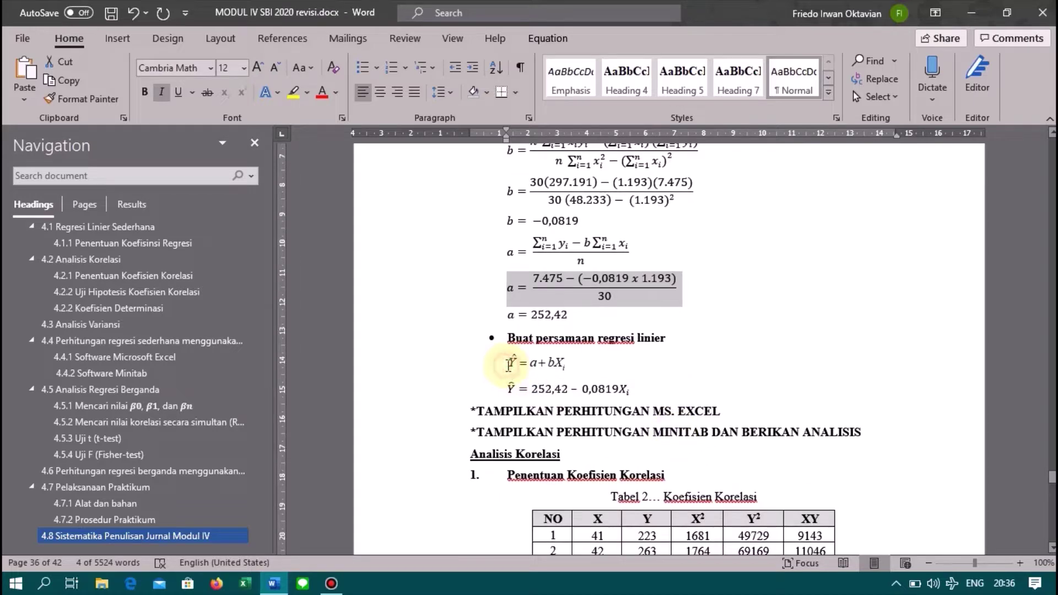
left_click(508, 364)
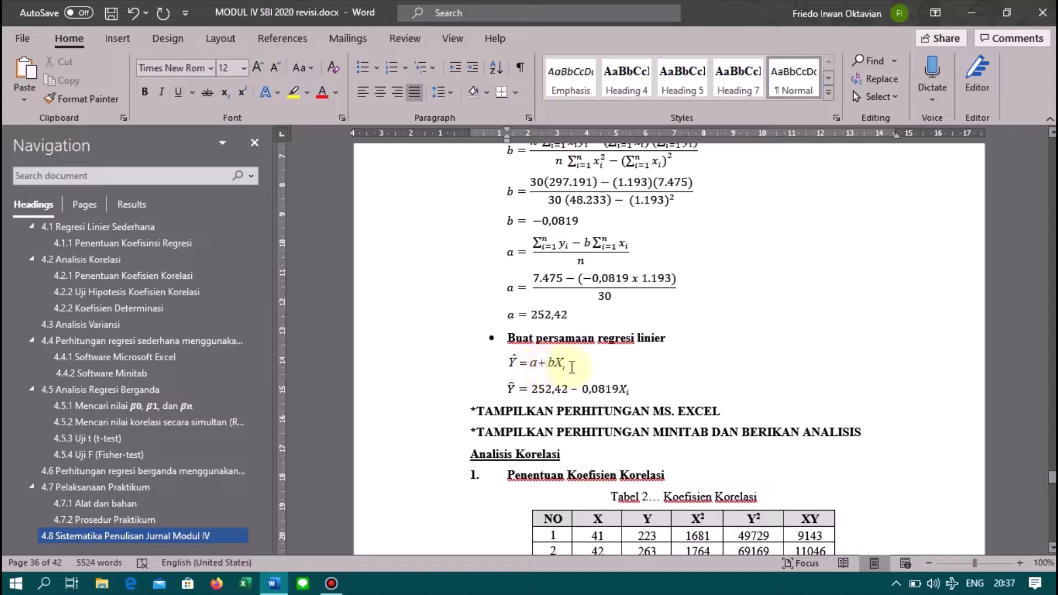
left_click(512, 381)
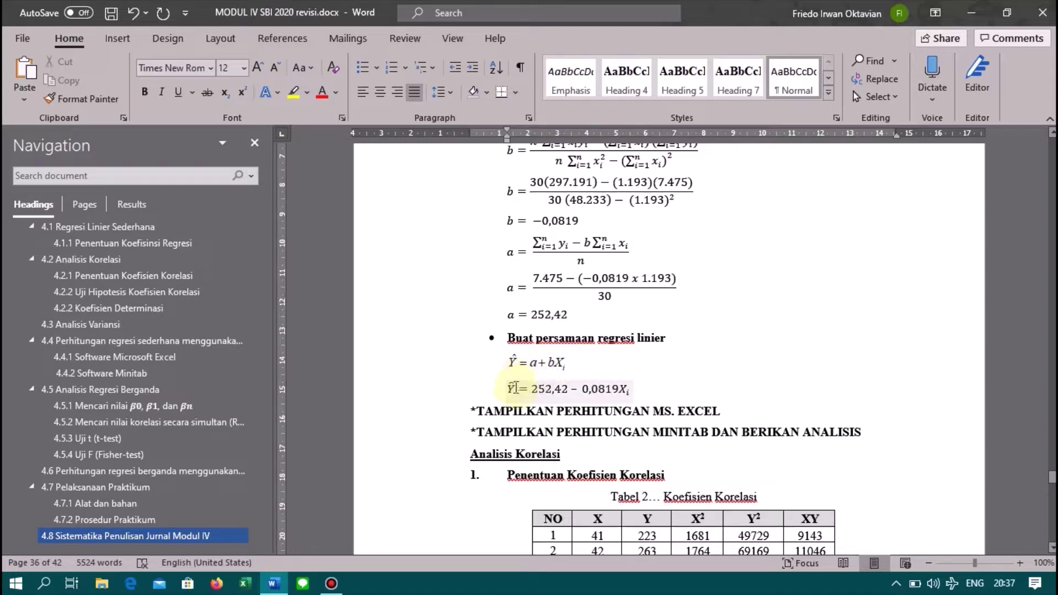
left_click(514, 387)
left_click_drag(573, 389, 531, 389)
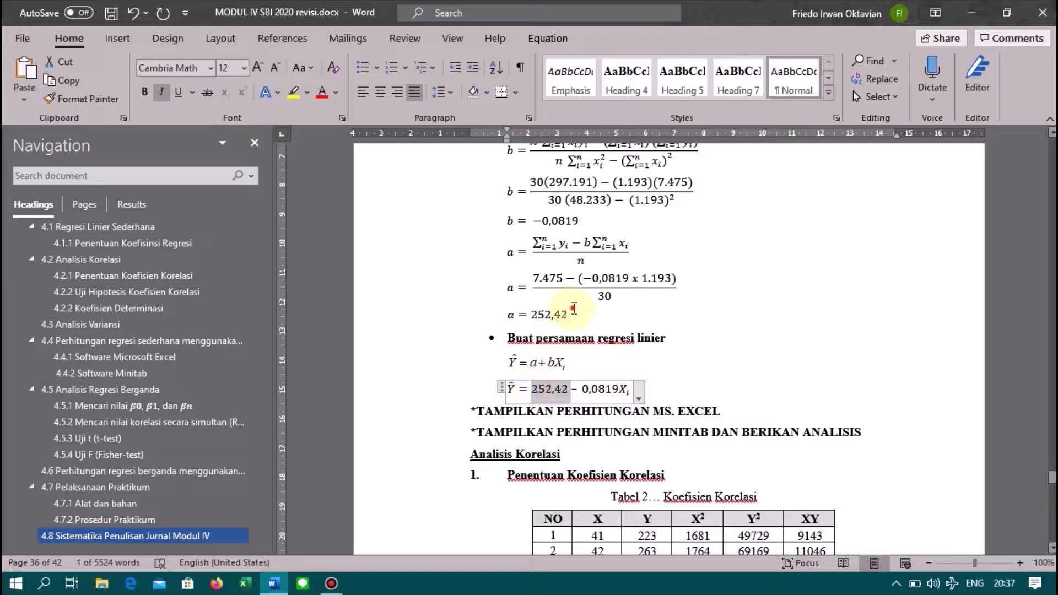
left_click_drag(573, 312, 531, 314)
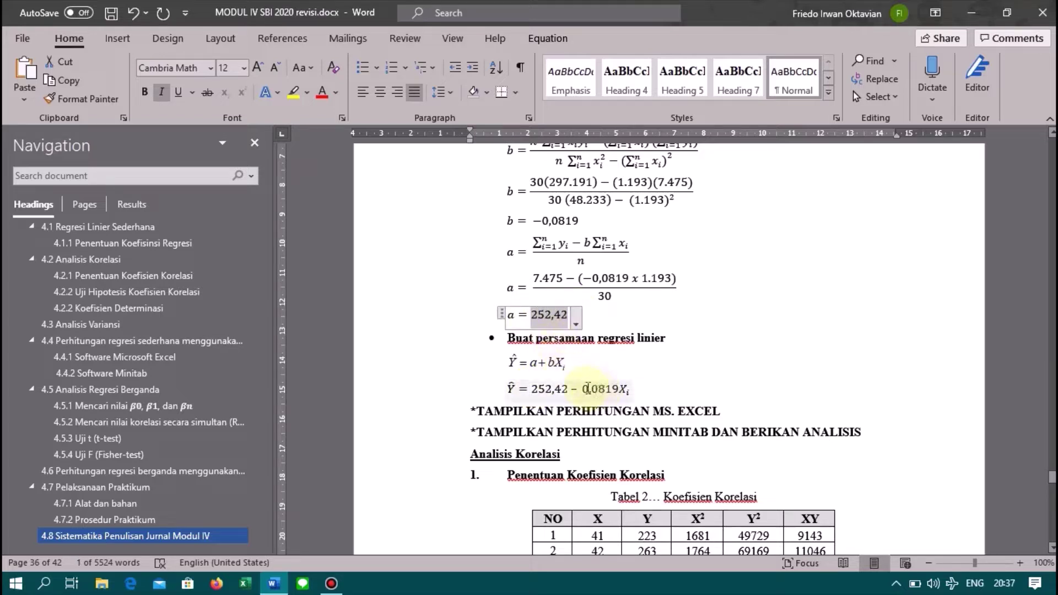
left_click_drag(555, 391, 617, 391)
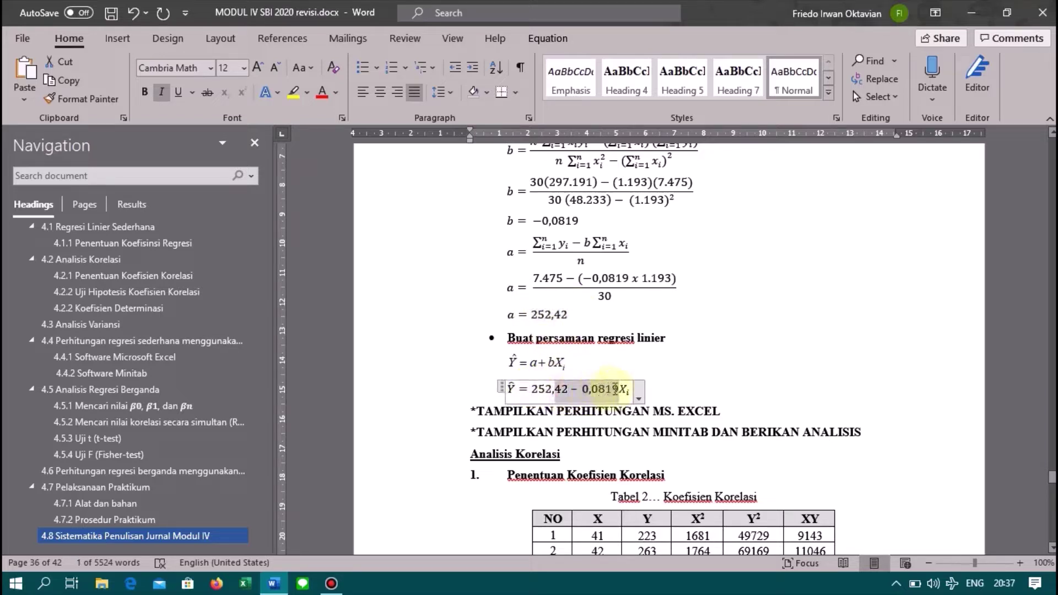
left_click(675, 390)
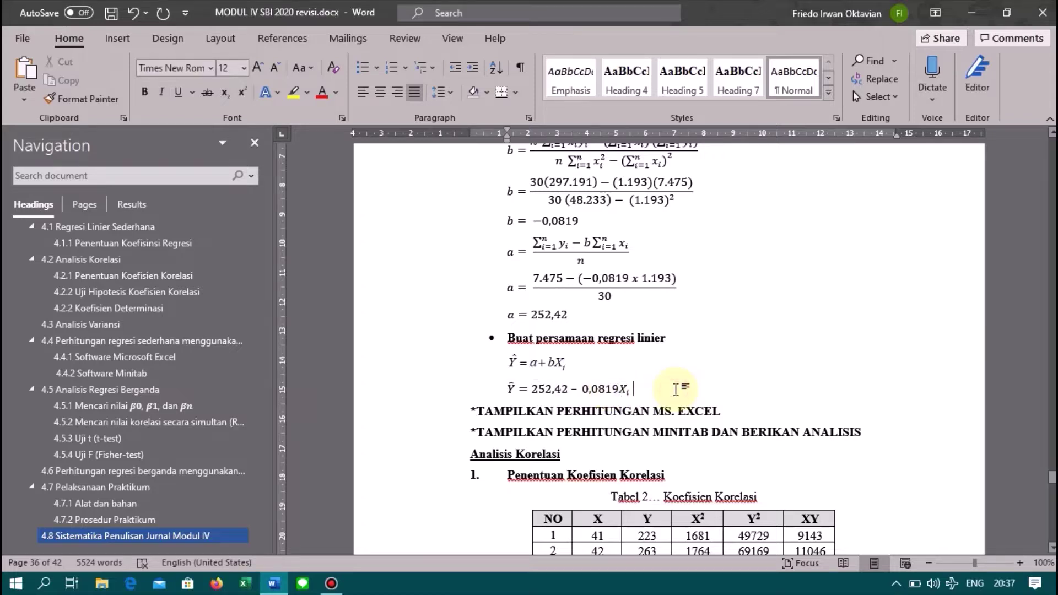
left_click(503, 392)
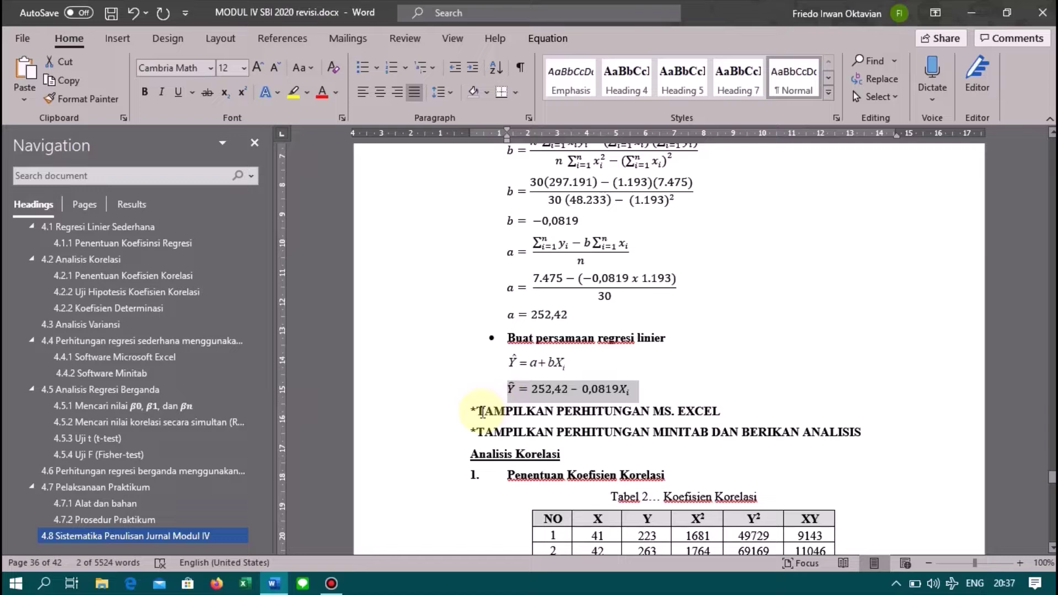
left_click(477, 440)
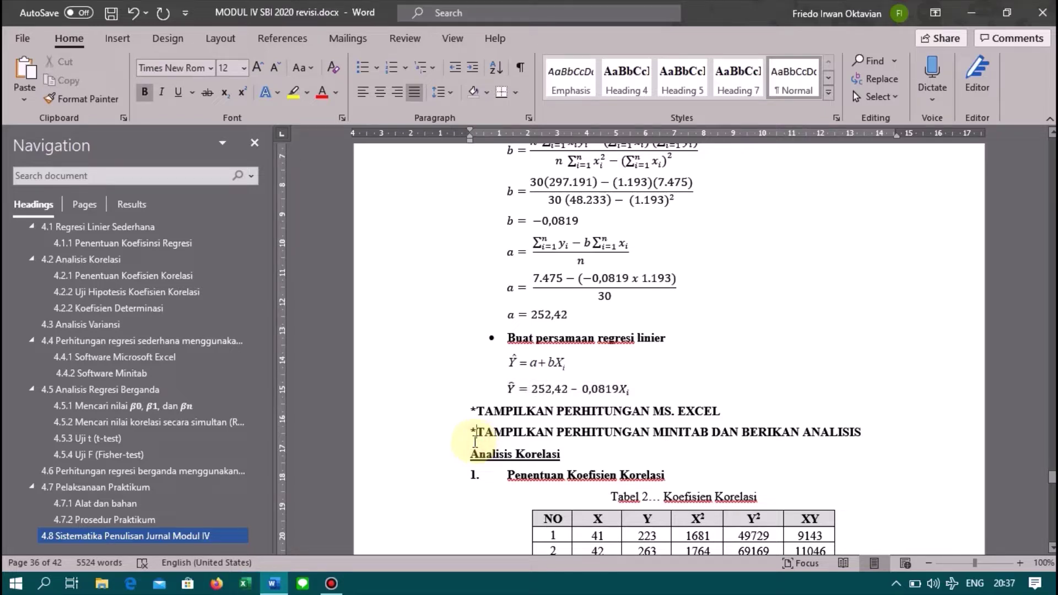
Step: Review the Analisis Korelasi items in the section 4.8 outline and return to the Penentuan Koefisien Korelasi heading in the worked example
left_click(153, 537)
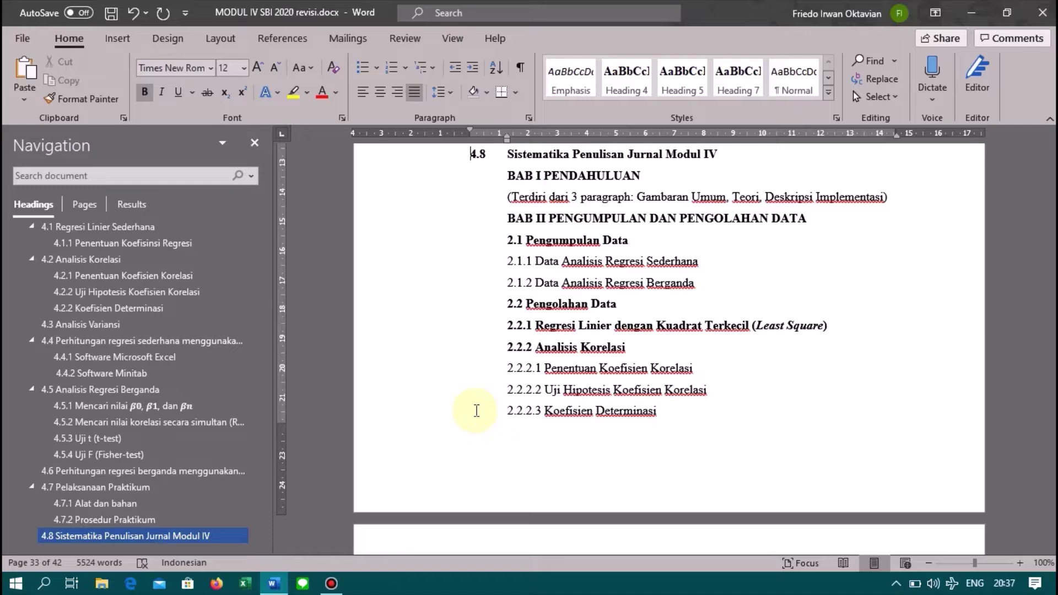
scroll(515, 381, "down", 3)
scroll(515, 382, "down", 20)
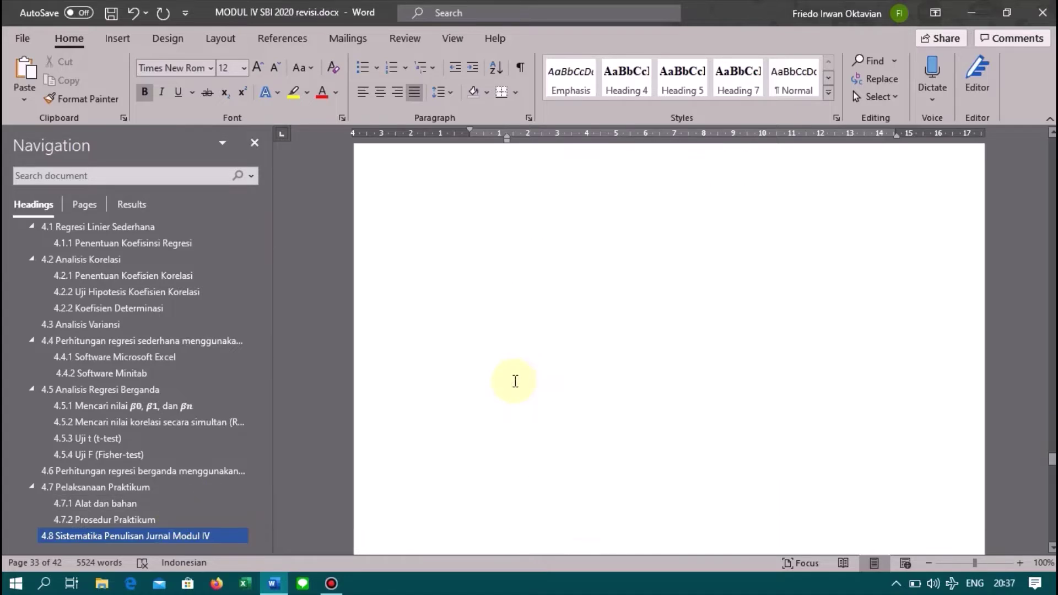
scroll(515, 381, "down", 15)
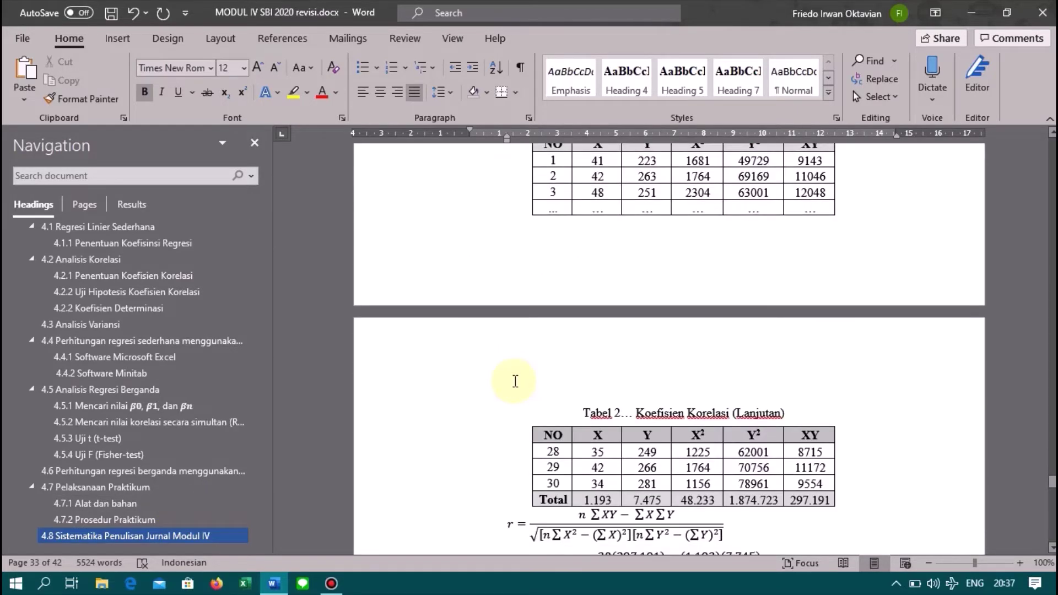
scroll(513, 383, "up", 10)
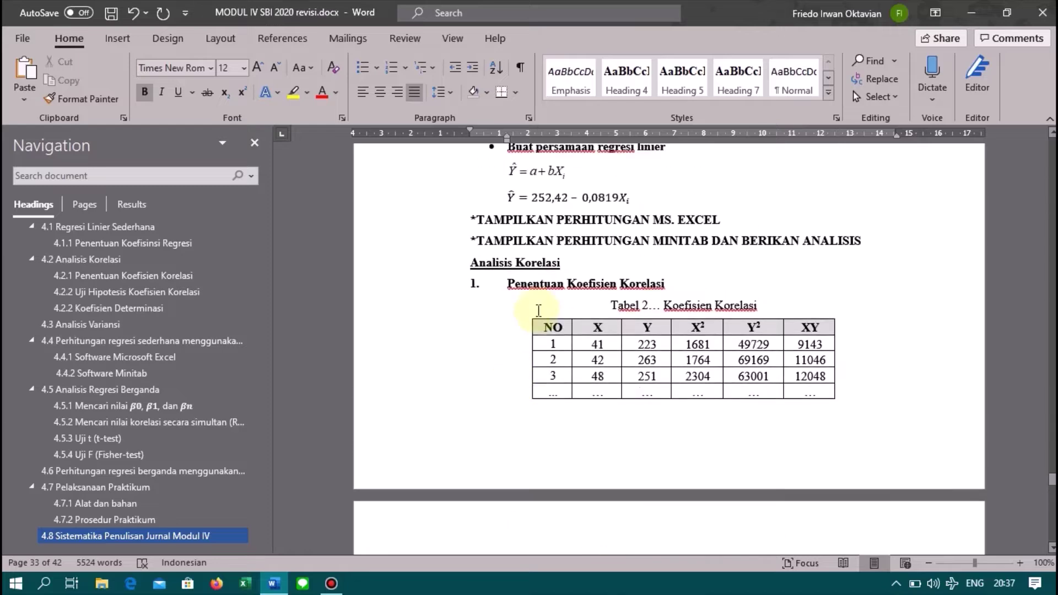
left_click(511, 286)
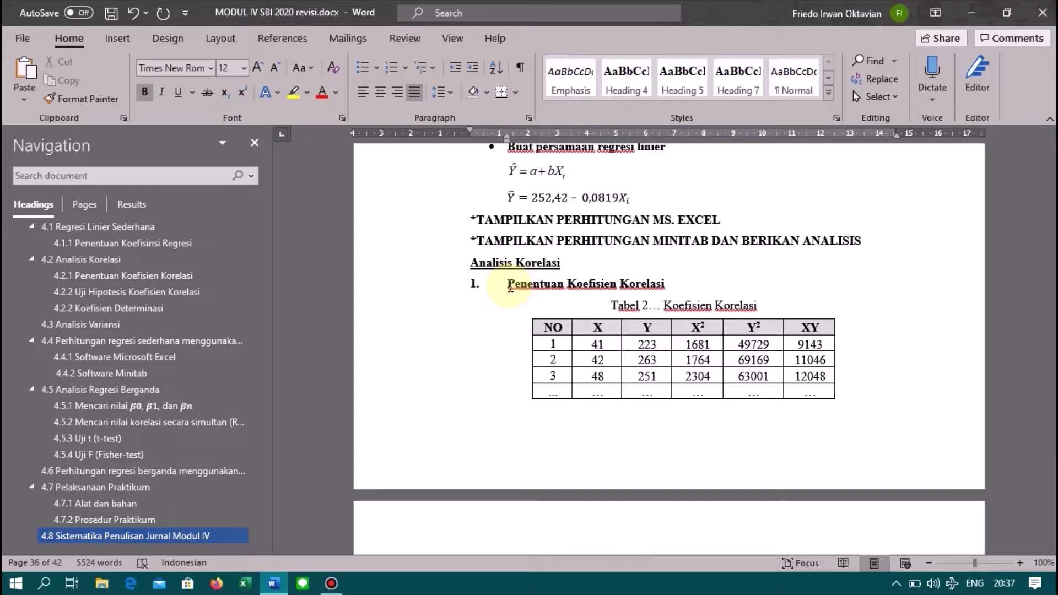
Step: Examine the columns of the Koefisien Korelasi table, highlighting the X heading and the first row's X, Y and XY values
scroll(558, 332, "down", 2)
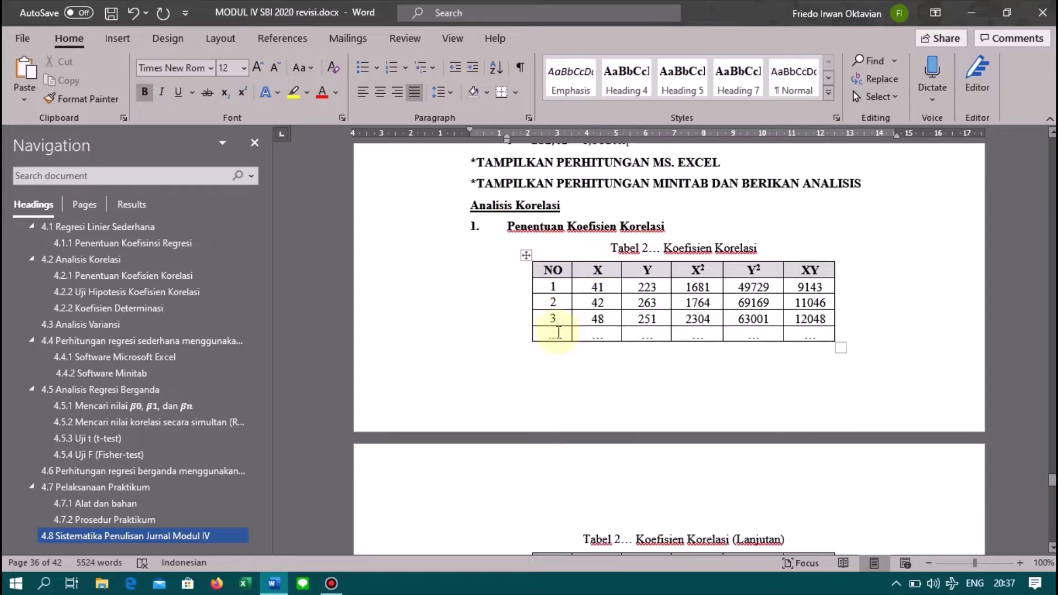
double_click(595, 266)
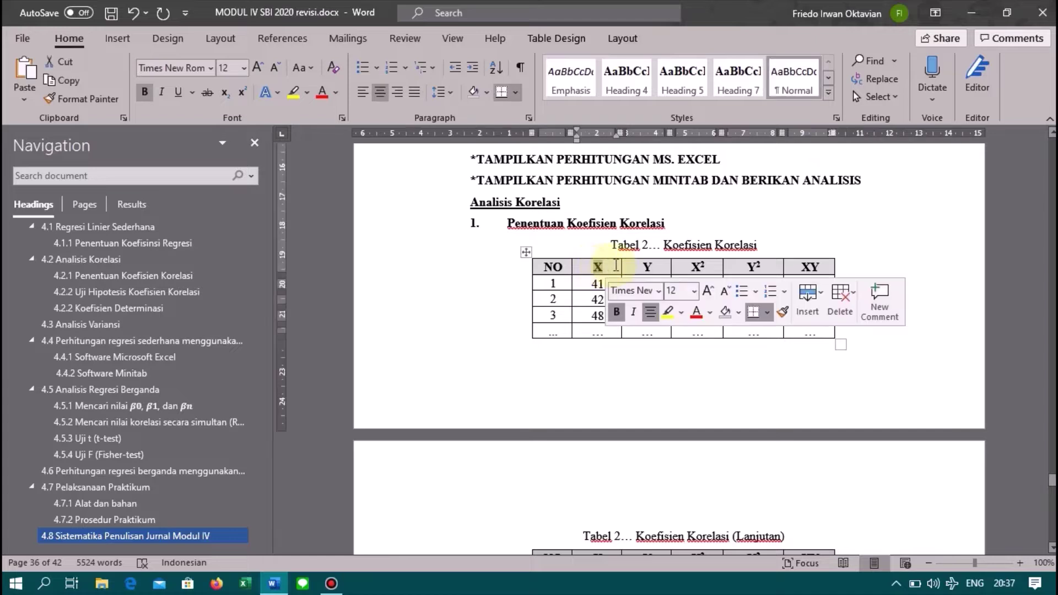
left_click(644, 266)
double_click(697, 267)
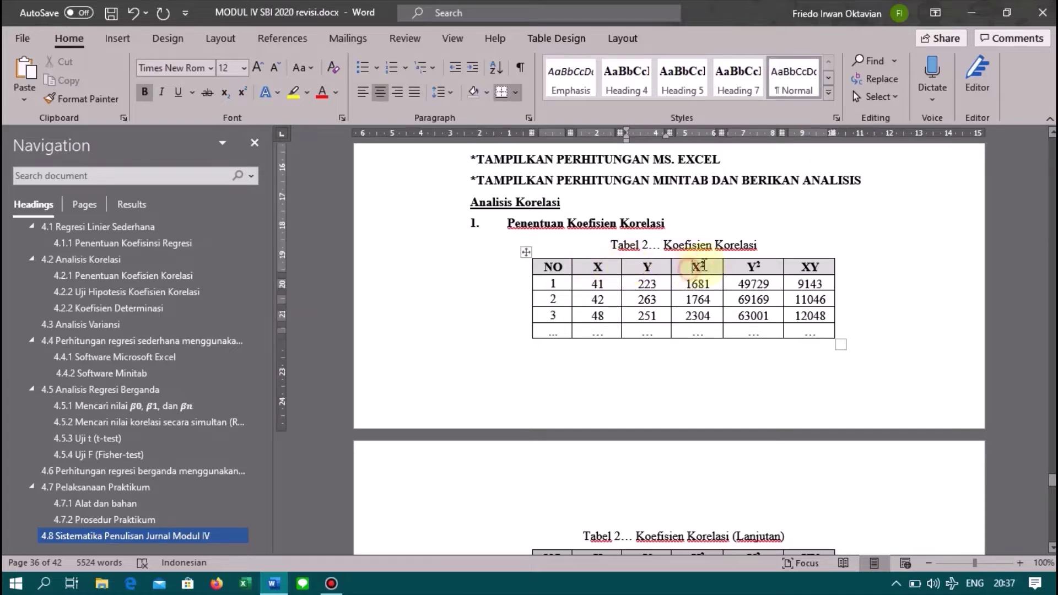
double_click(611, 285)
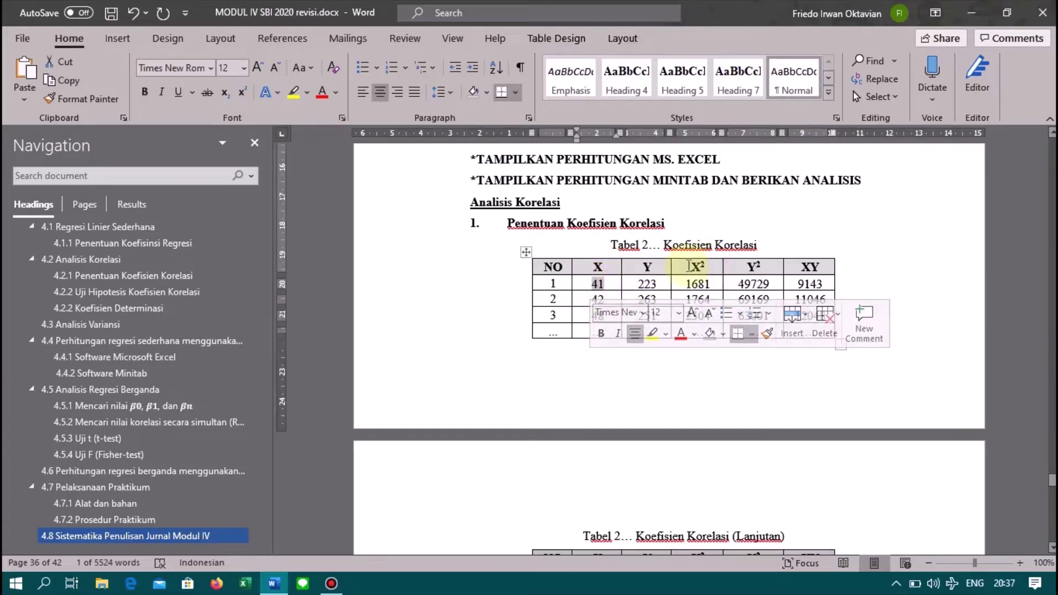
double_click(647, 284)
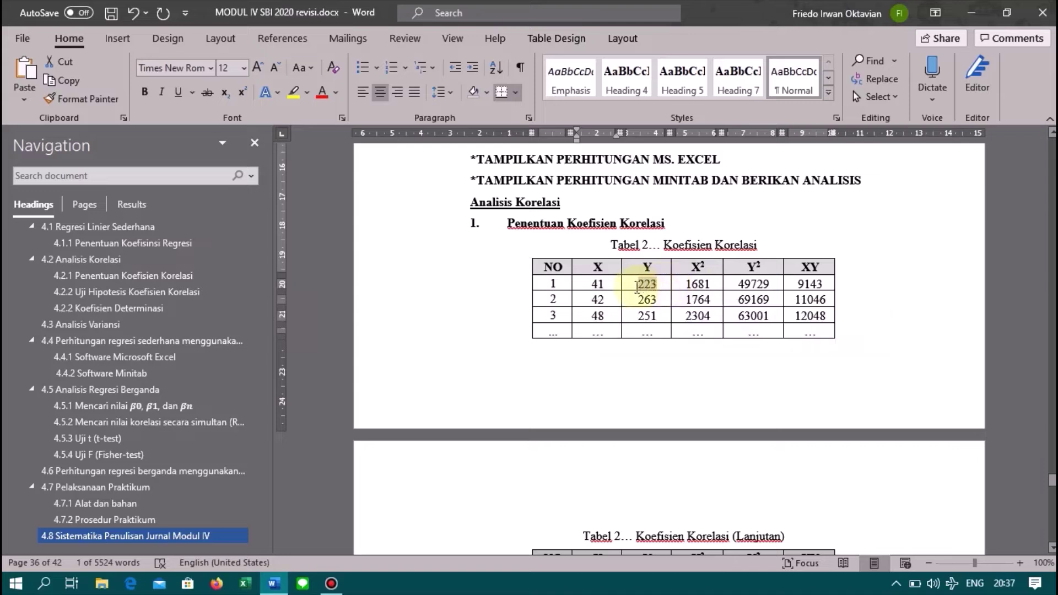
left_click(798, 267)
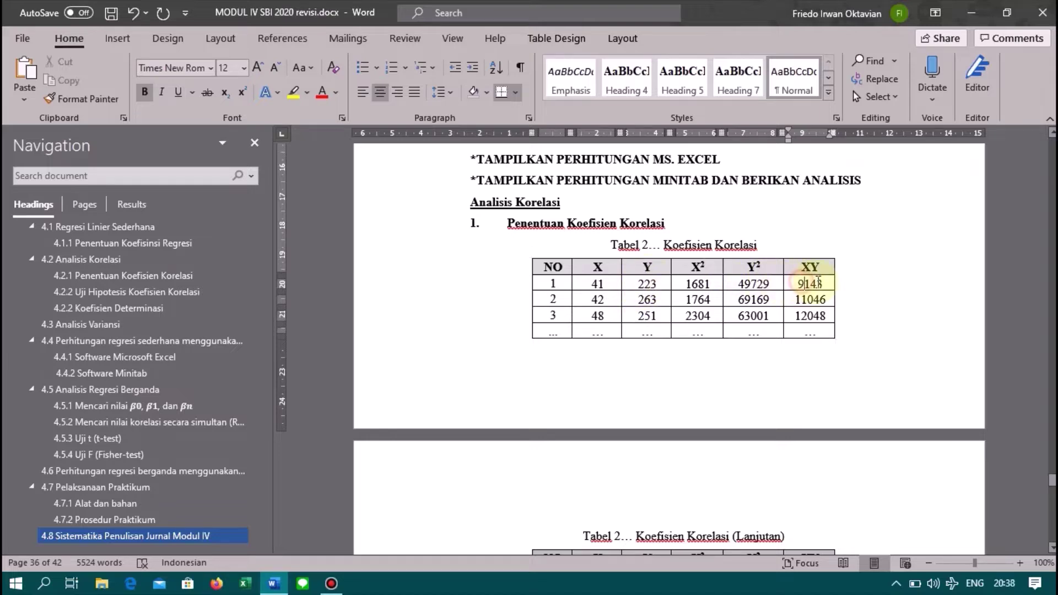
double_click(810, 284)
Step: Match the Total row sums in the continued Koefisien Korelasi table with the terms of the general r formula, highlighting the sums and the formula's denominator
scroll(810, 284, "down", 5)
left_click(810, 282)
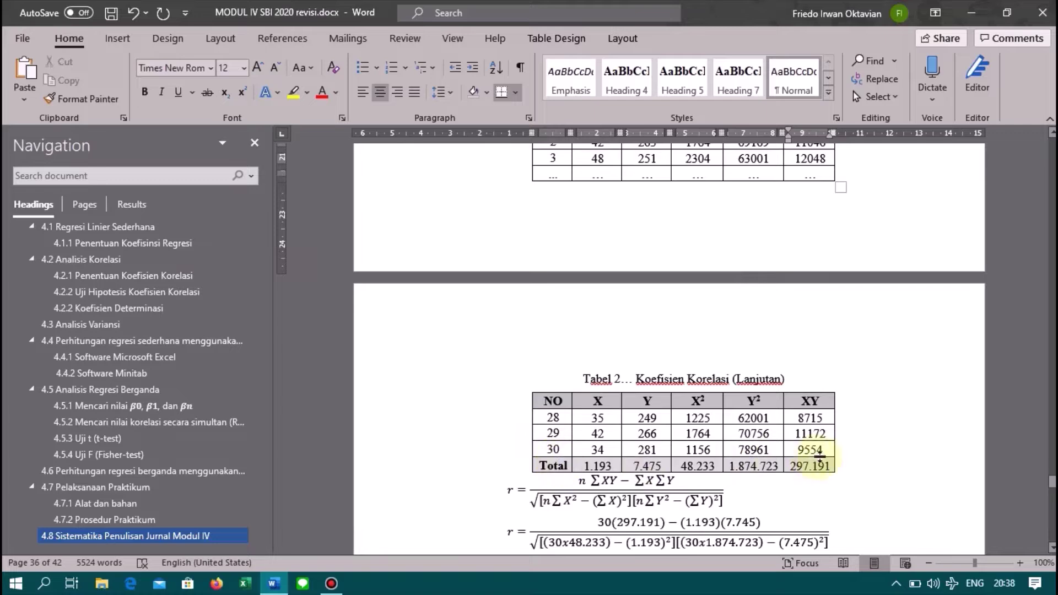
scroll(820, 457, "down", 6)
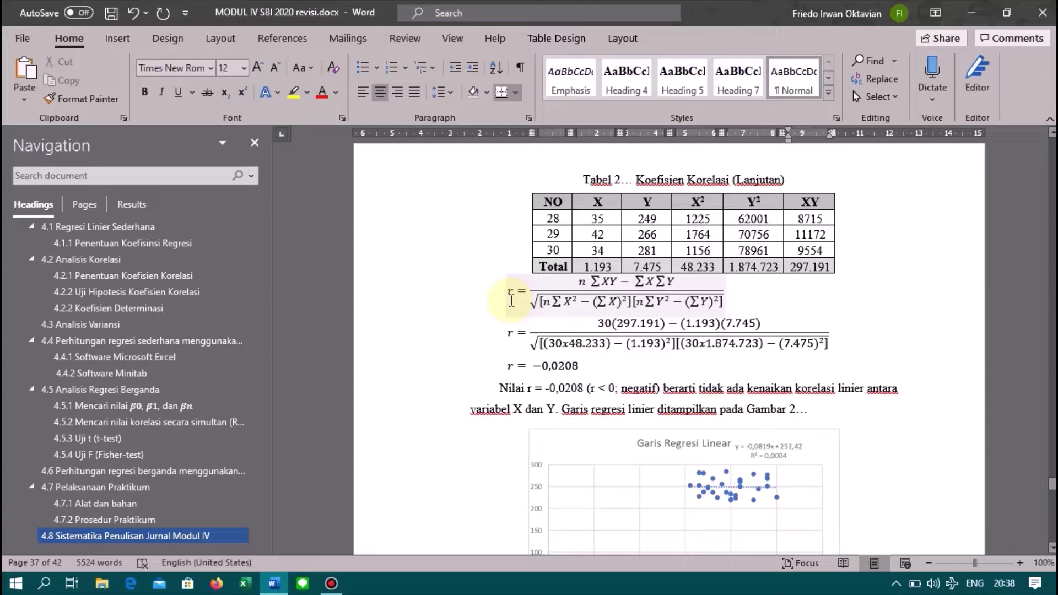
left_click(571, 282)
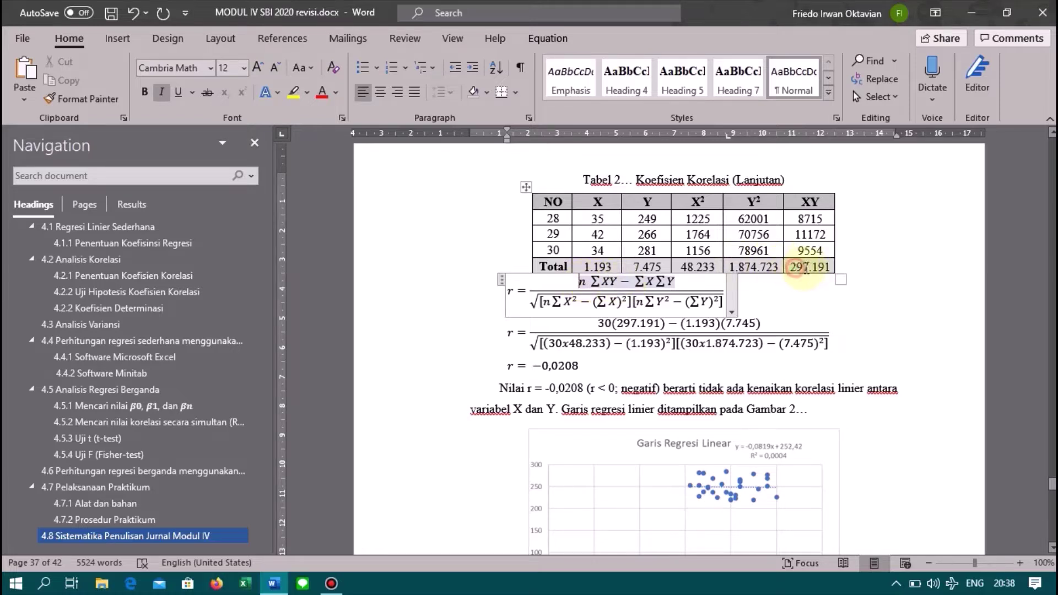
left_click_drag(790, 268, 826, 268)
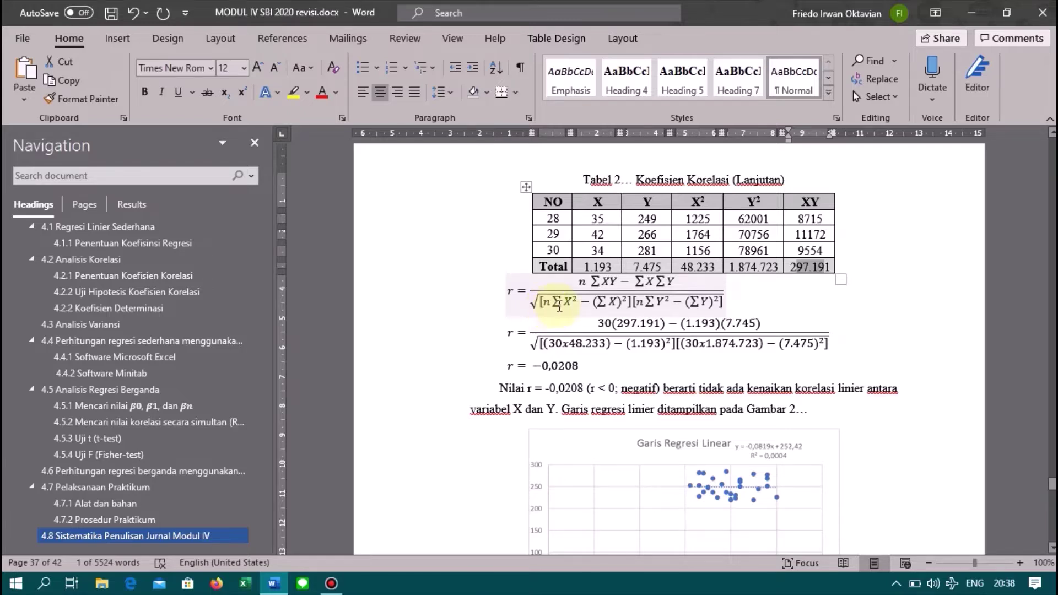
left_click(692, 265)
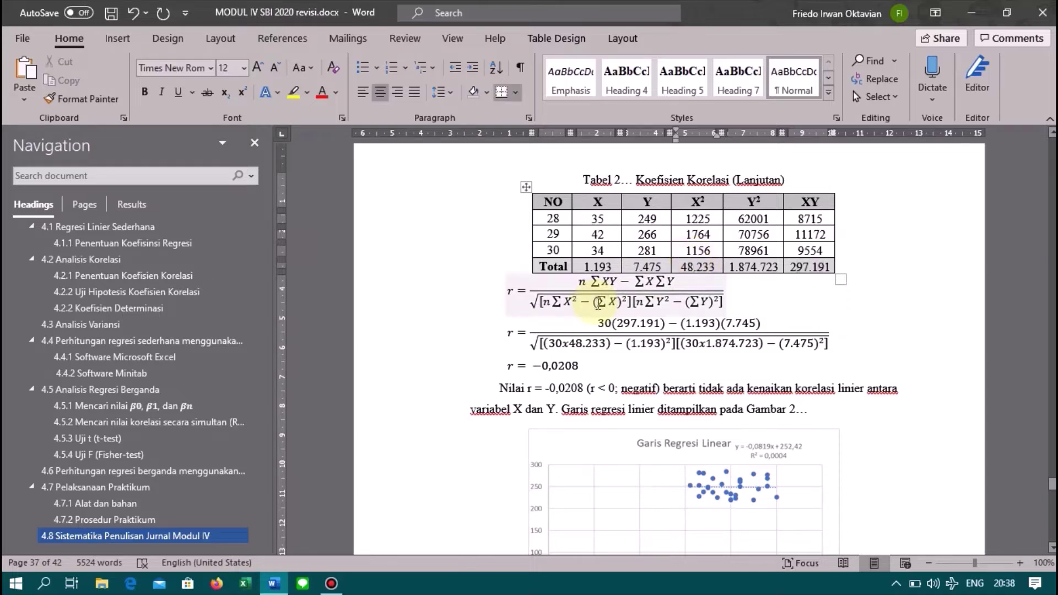
double_click(600, 267)
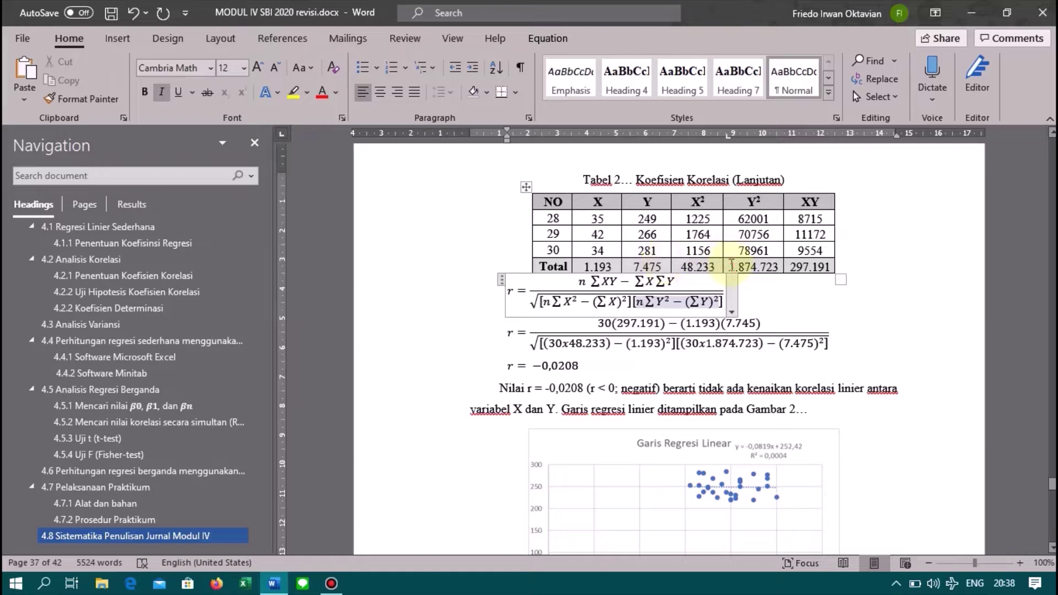
left_click(648, 268)
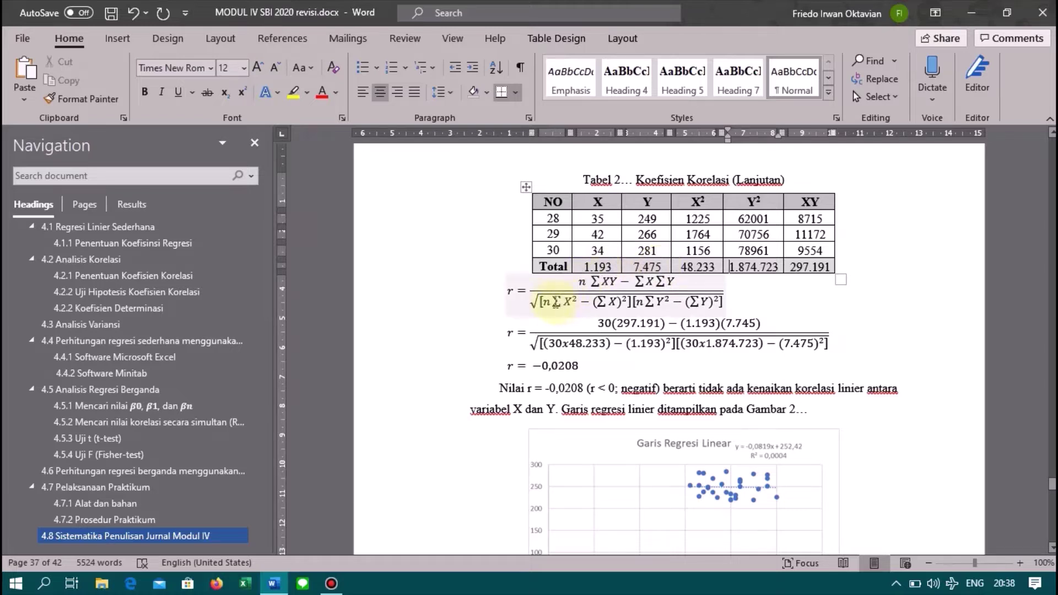
left_click_drag(546, 302, 754, 295)
left_click(753, 294)
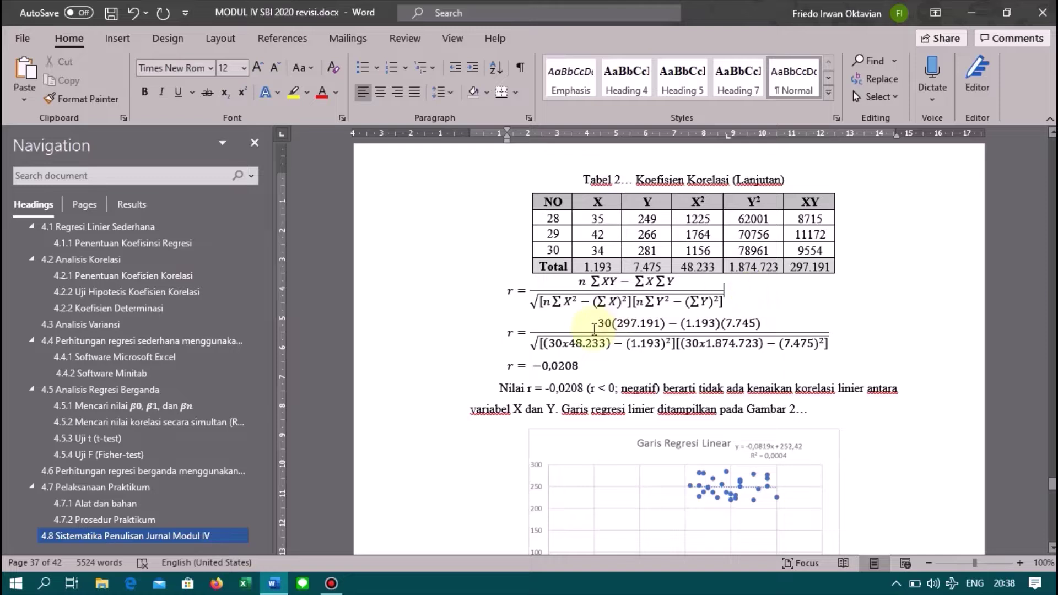
Step: Highlight the calculated r result and the paragraph below it that interprets the correlation between X and Y
scroll(594, 328, "down", 1)
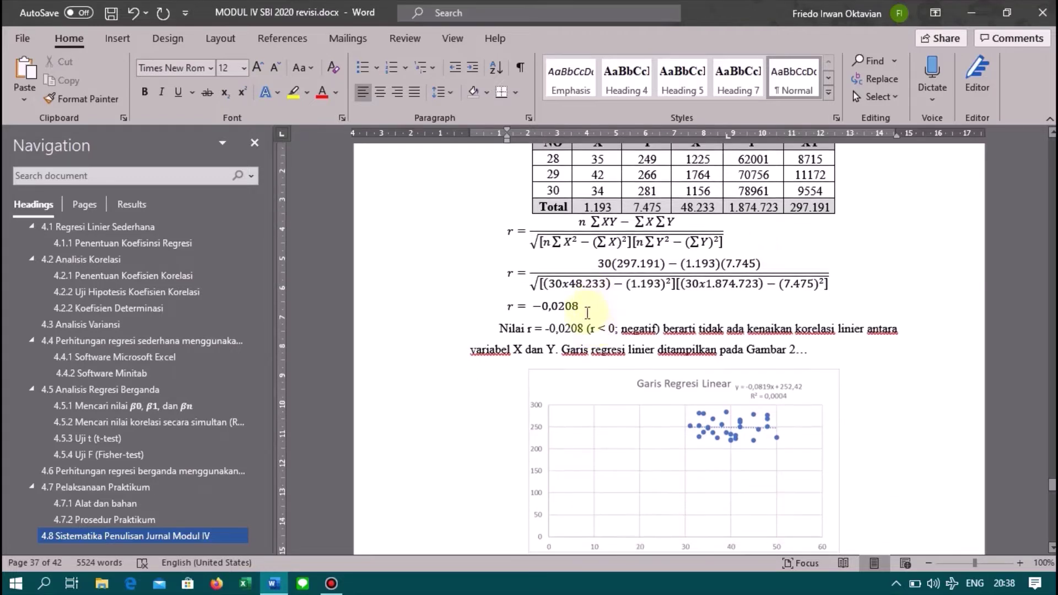
left_click(536, 310)
double_click(536, 311)
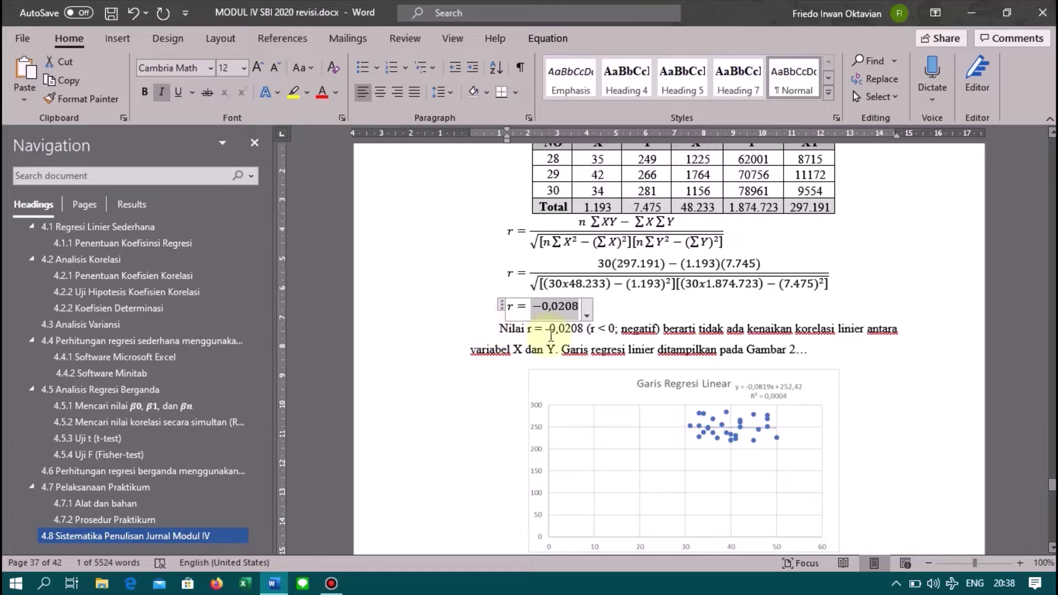
left_click(504, 329)
left_click_drag(500, 328, 818, 351)
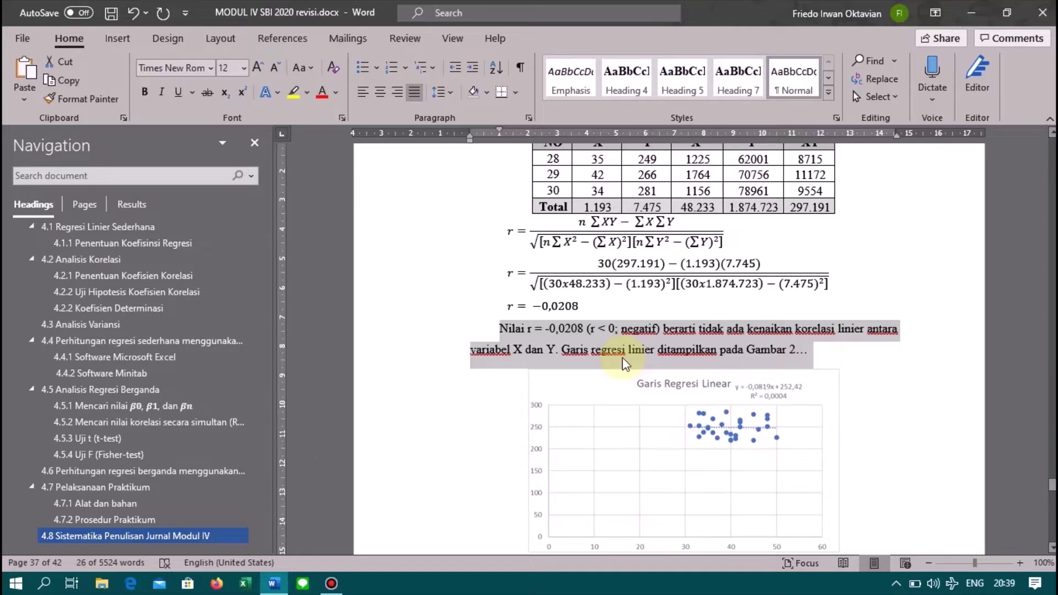
left_click(331, 583)
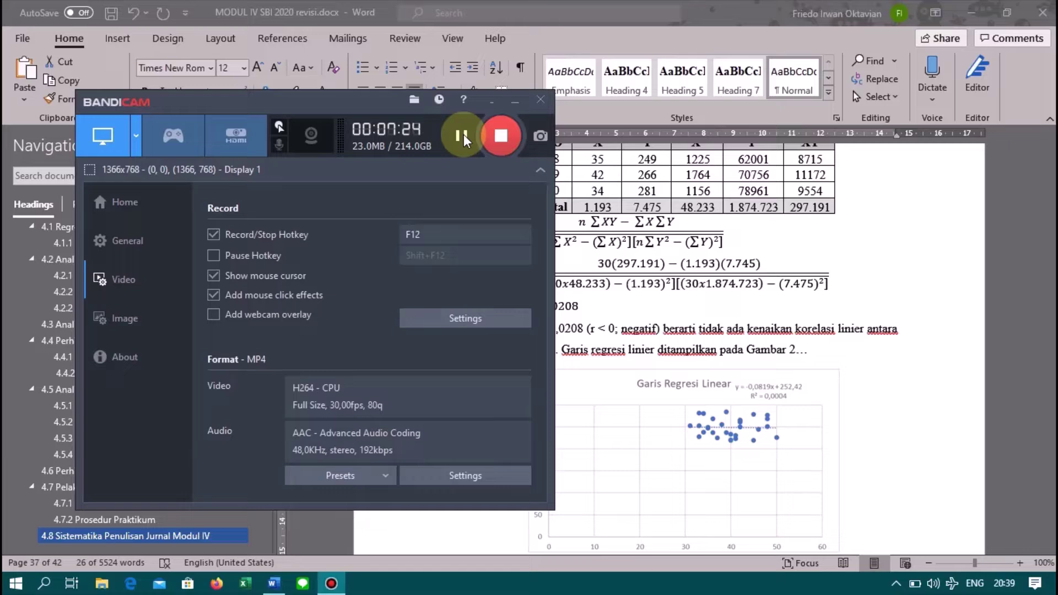
left_click(845, 361)
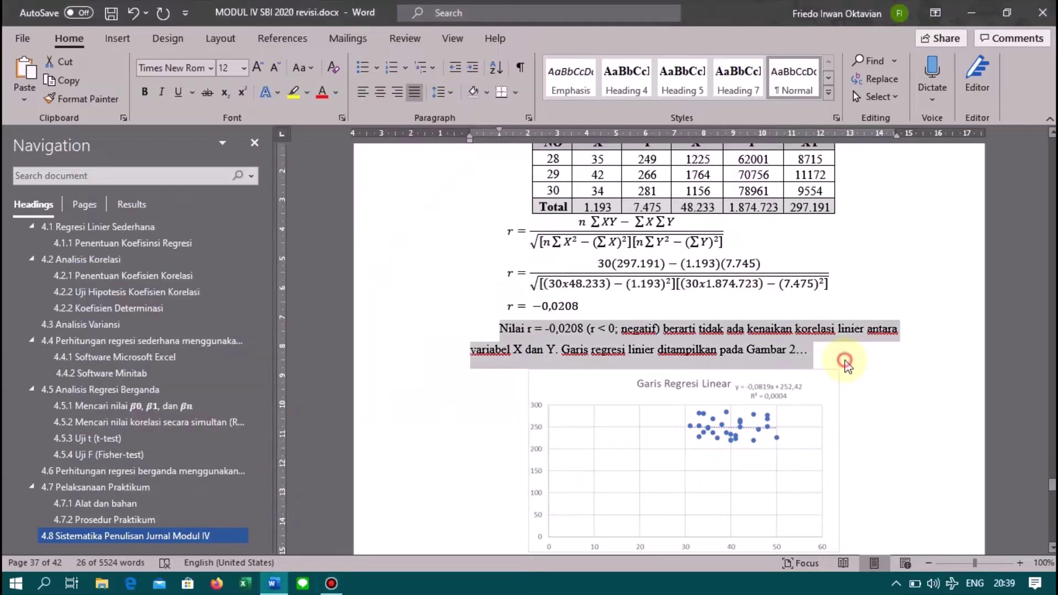
left_click(847, 364)
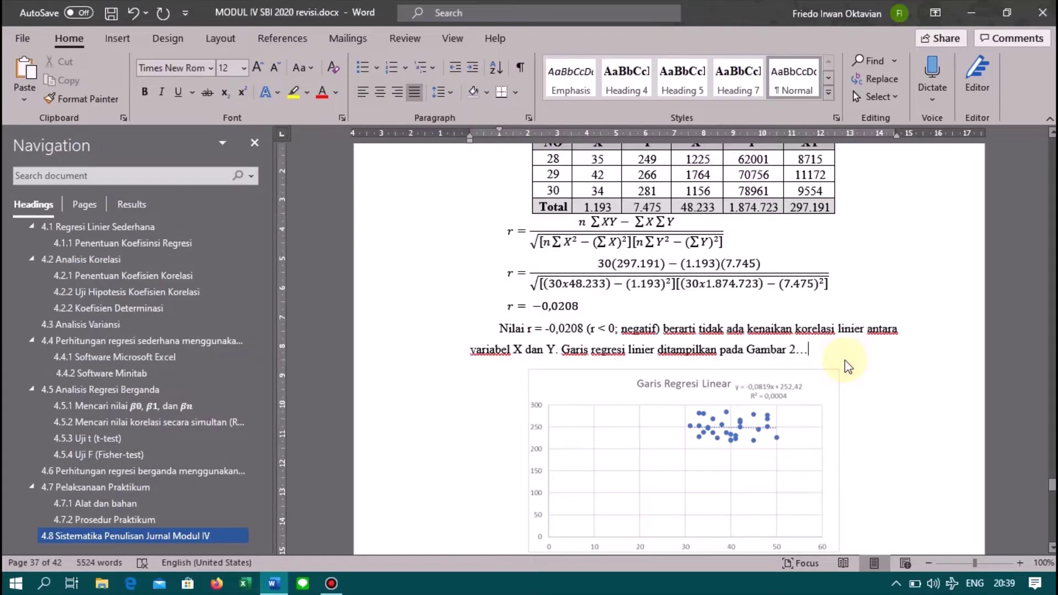
Step: Examine the Garis Regresi Linear scatter chart up close, including its trendline, equation and R² label
scroll(847, 363, "down", 3)
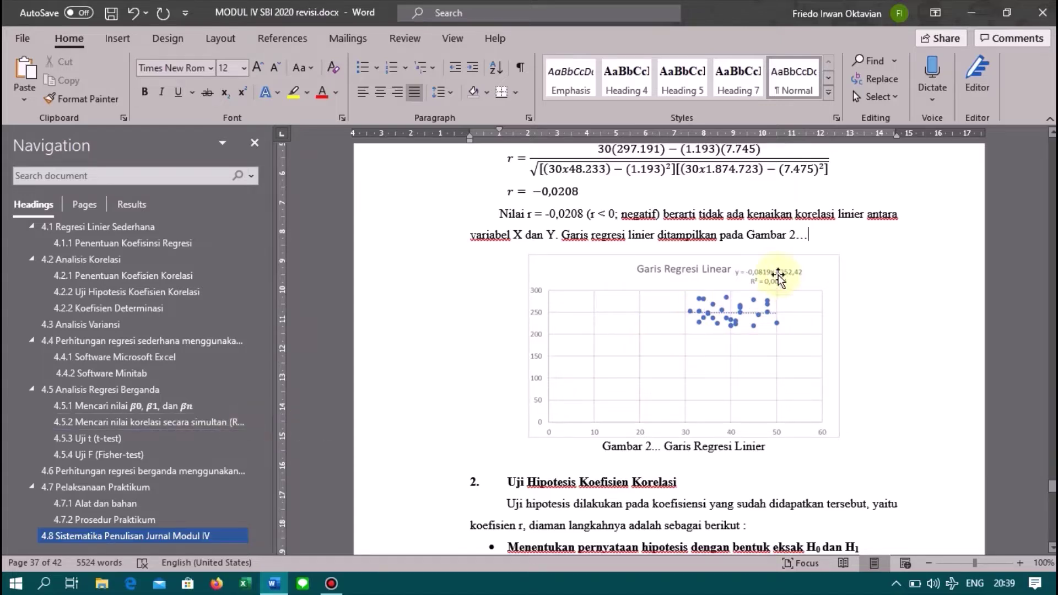
scroll(797, 283, "up", 3, "ctrl")
scroll(798, 283, "up", 6, "ctrl")
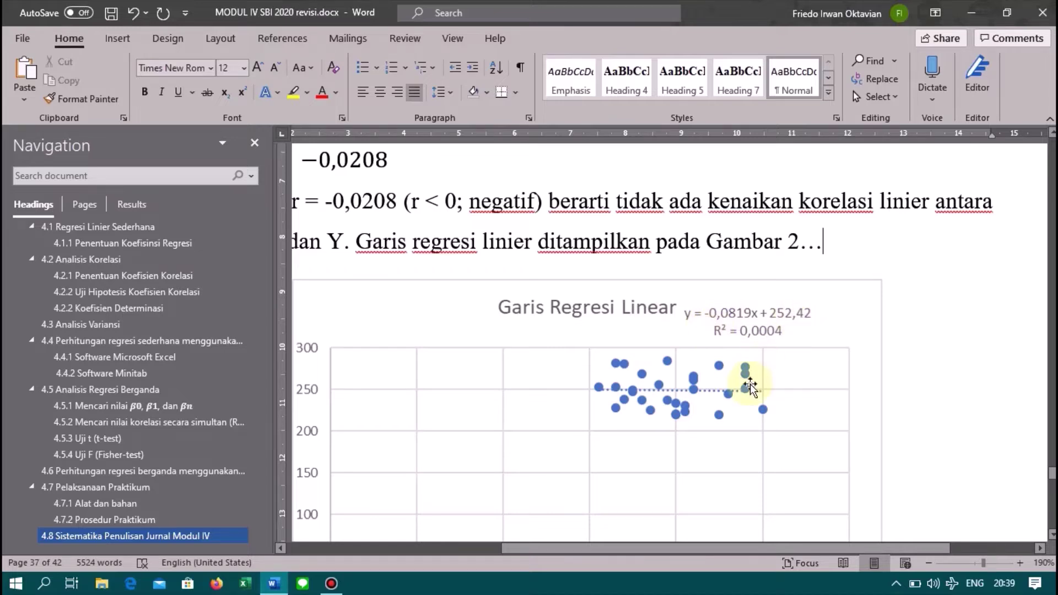
scroll(749, 385, "down", 4, "ctrl")
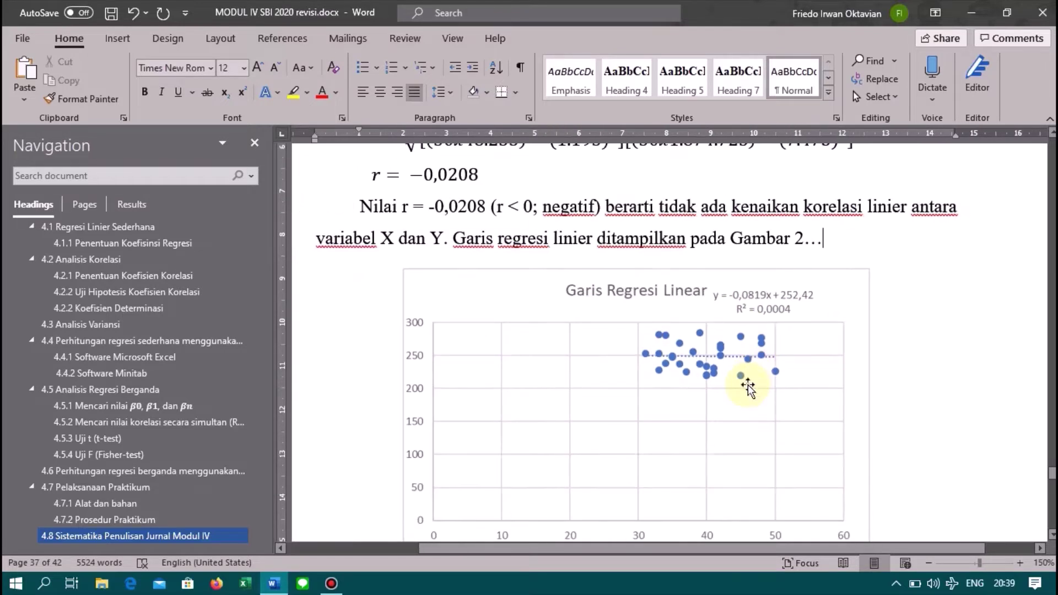
scroll(748, 384, "down", 1, "ctrl")
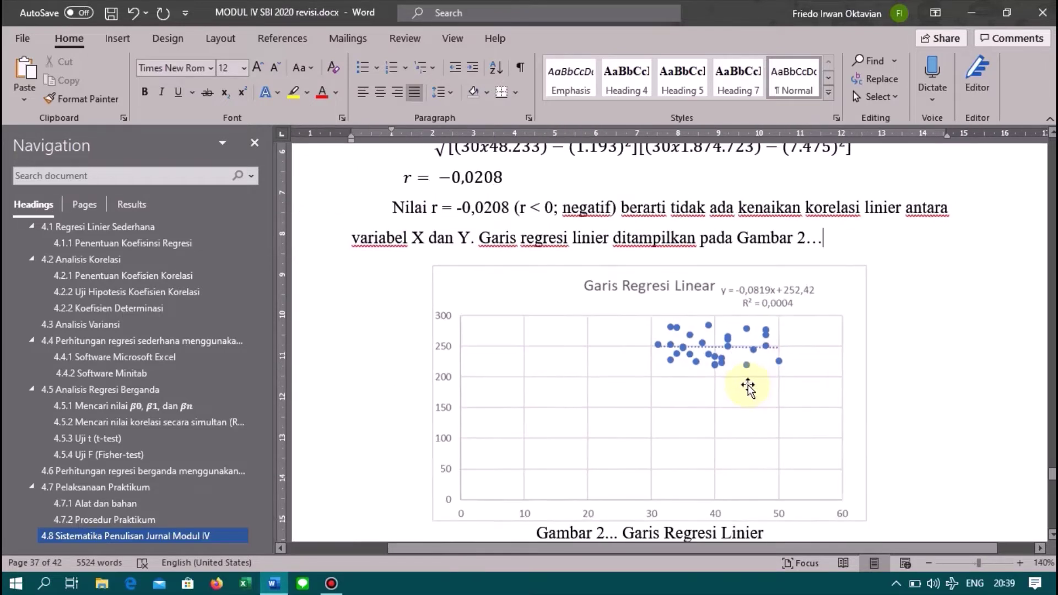
Step: Compare the substituted equation under Buat persamaan regresi linier with the equation on the Garis Regresi Linear chart, highlighting the substituted one
scroll(774, 263, "up", 2)
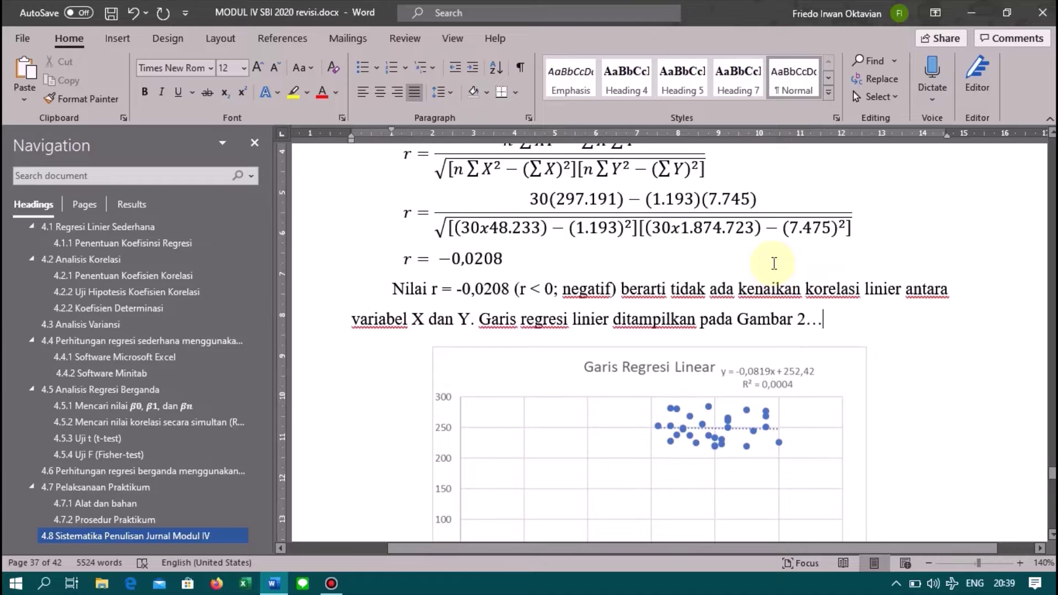
scroll(774, 263, "up", 6)
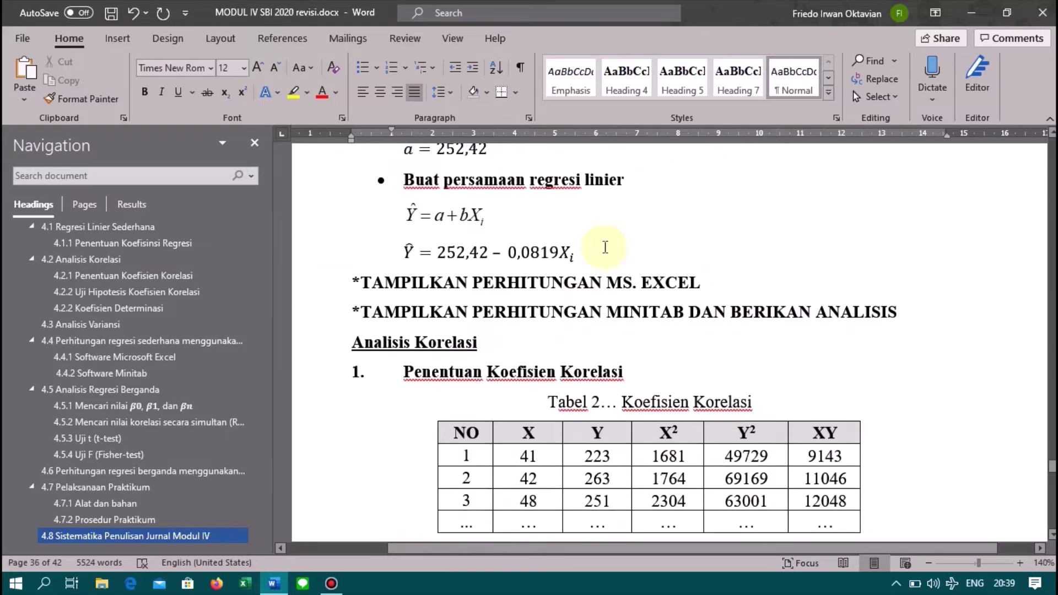
left_click_drag(600, 256, 405, 254)
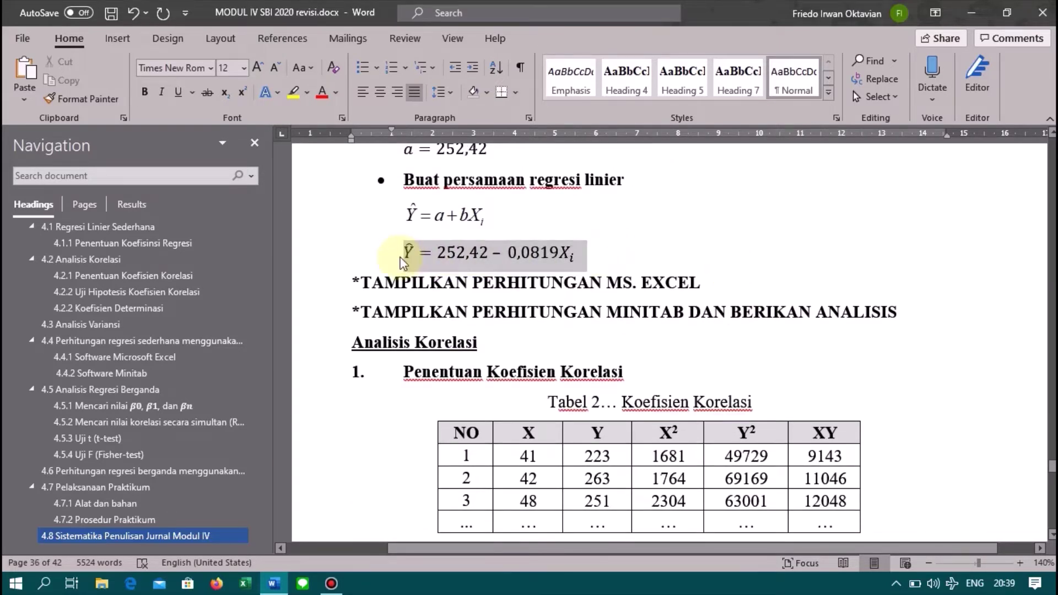
scroll(584, 342, "down", 5)
scroll(588, 341, "down", 10)
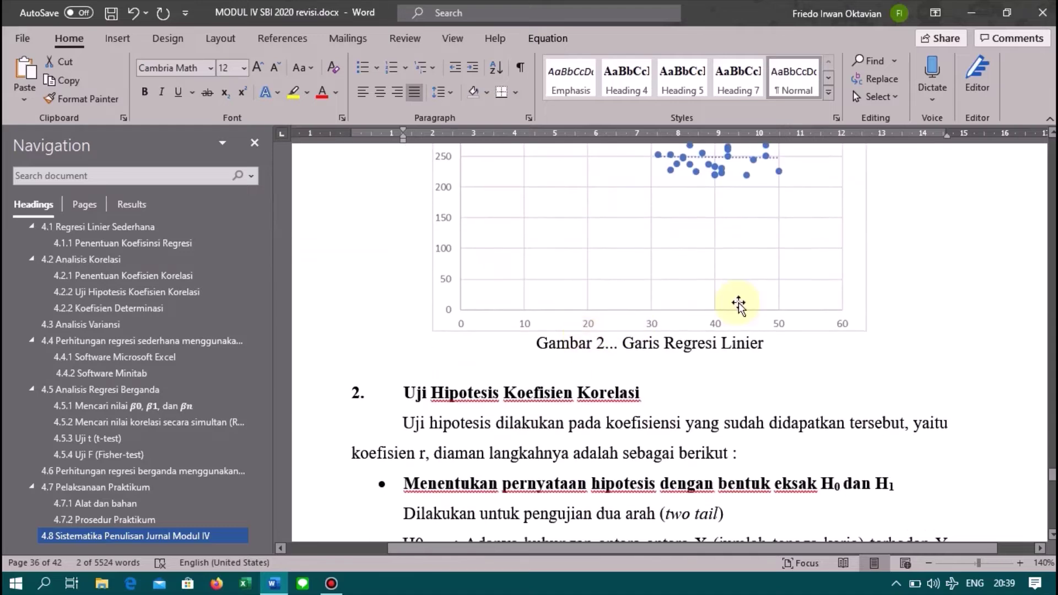
scroll(739, 302, "up", 4)
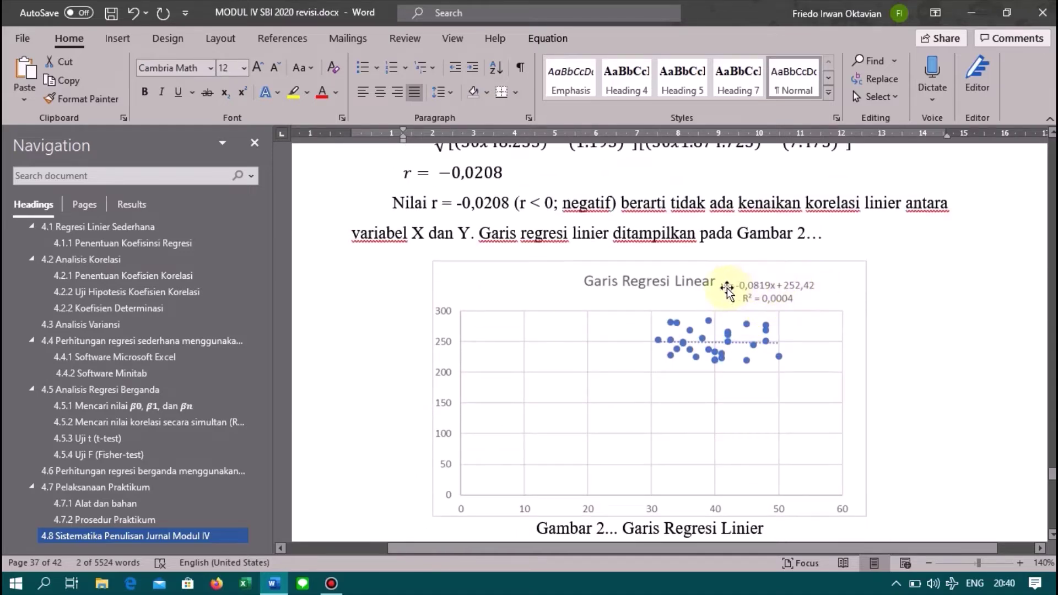
left_click(886, 295)
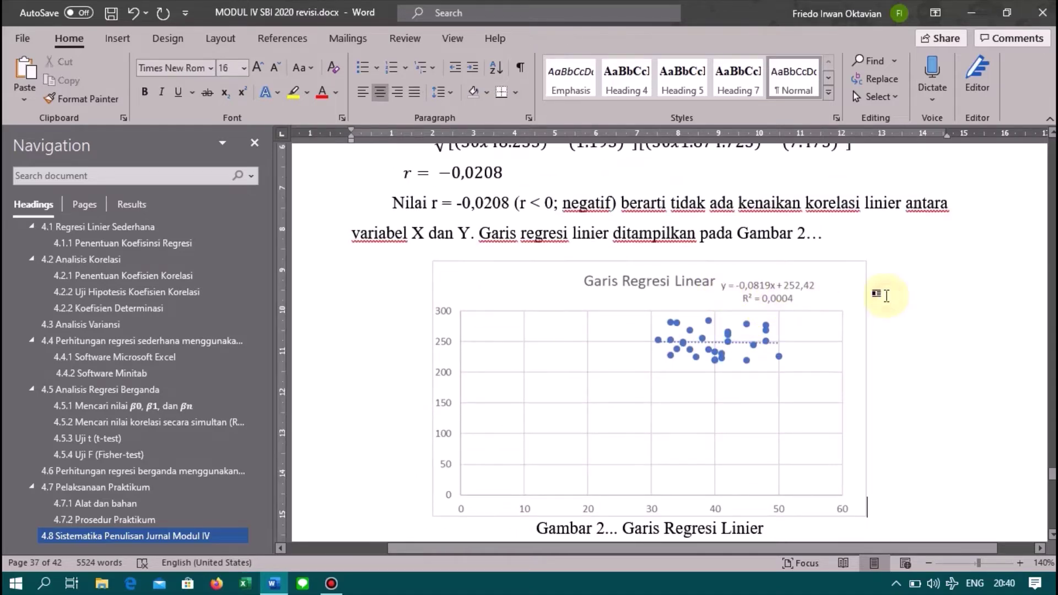
Step: Review the Gambar 2 chart and caption and read the Uji Hipotesis Koefisien Korelasi introduction with its two-tail H0 statement
scroll(886, 296, "down", 3)
scroll(886, 296, "down", 1)
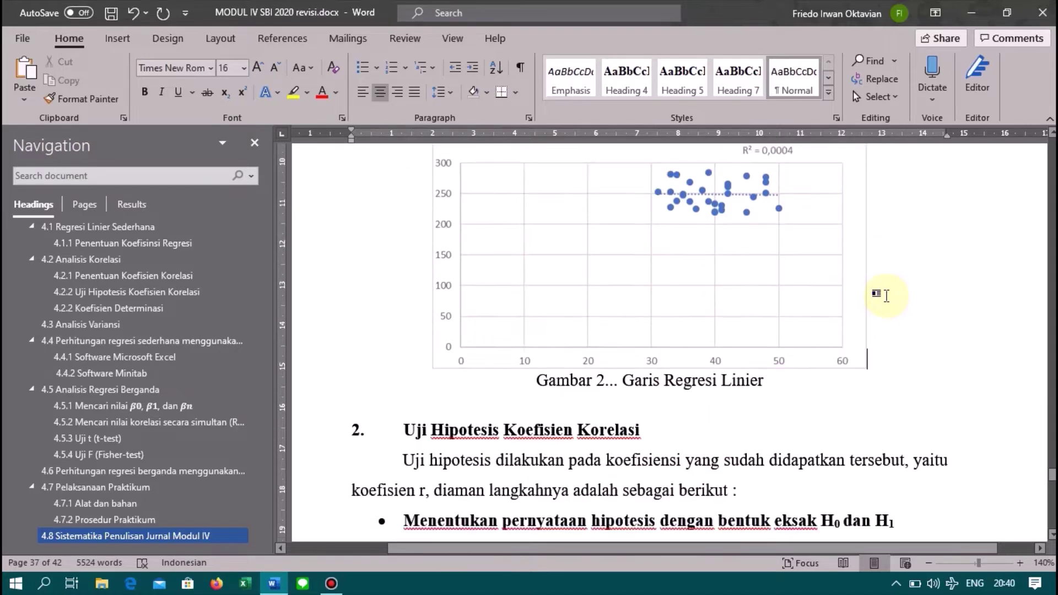
scroll(886, 296, "up", 2)
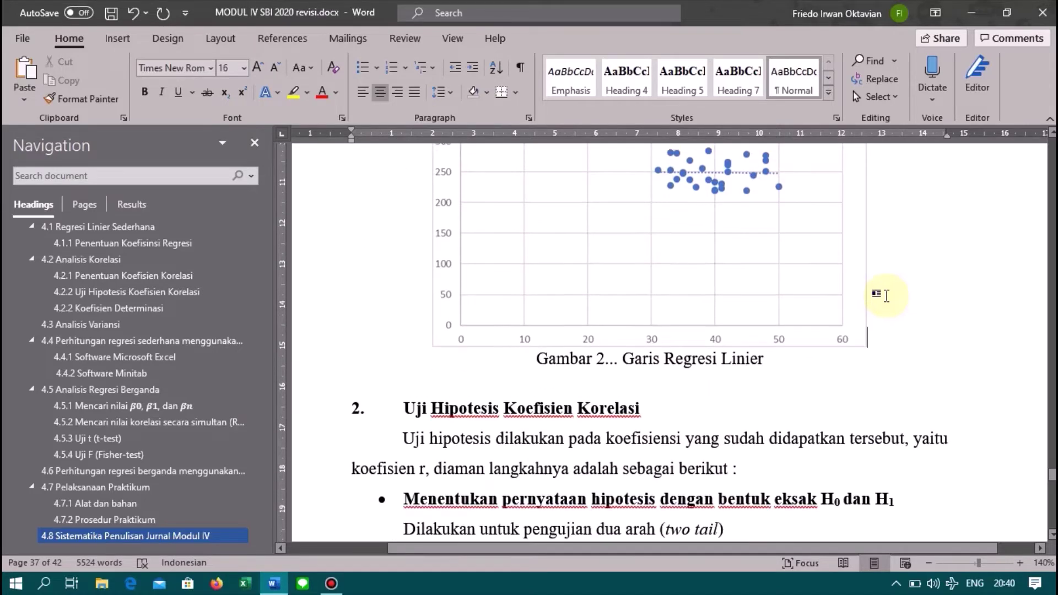
scroll(886, 296, "down", 1)
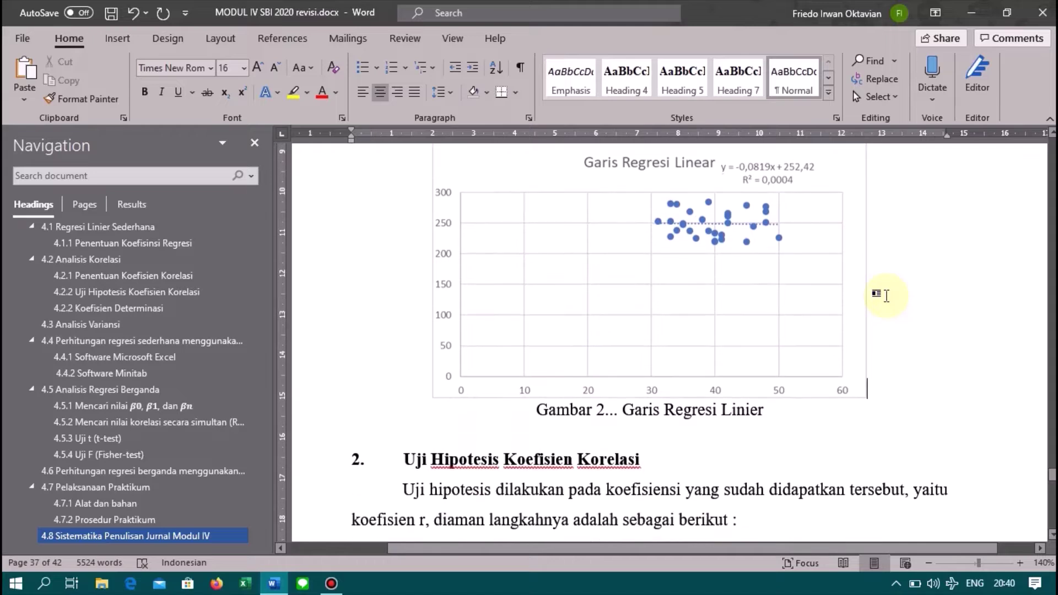
scroll(886, 296, "down", 4, "ctrl")
scroll(886, 296, "down", 3)
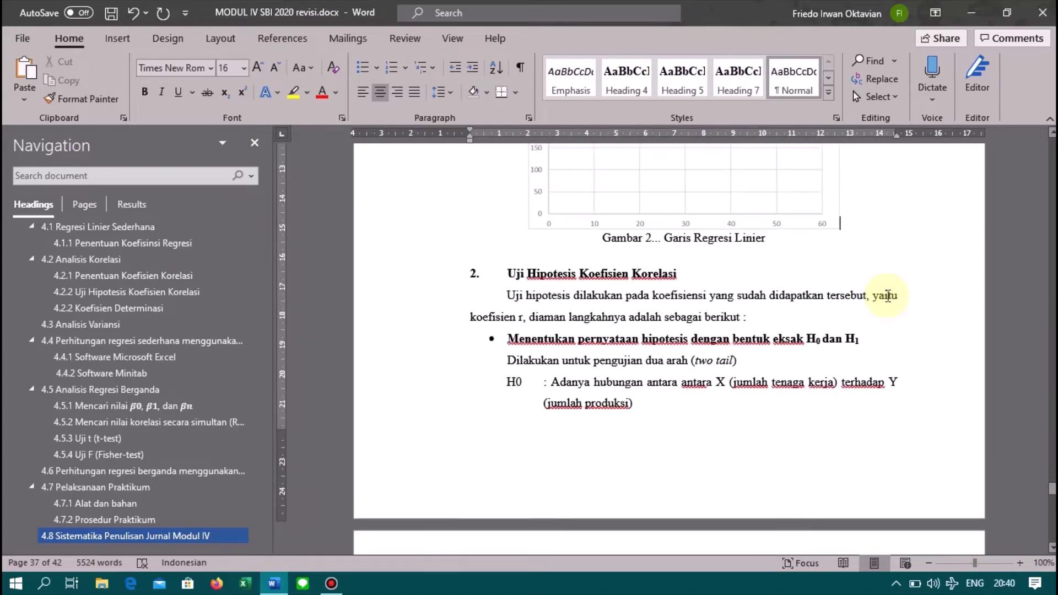
scroll(887, 296, "down", 2)
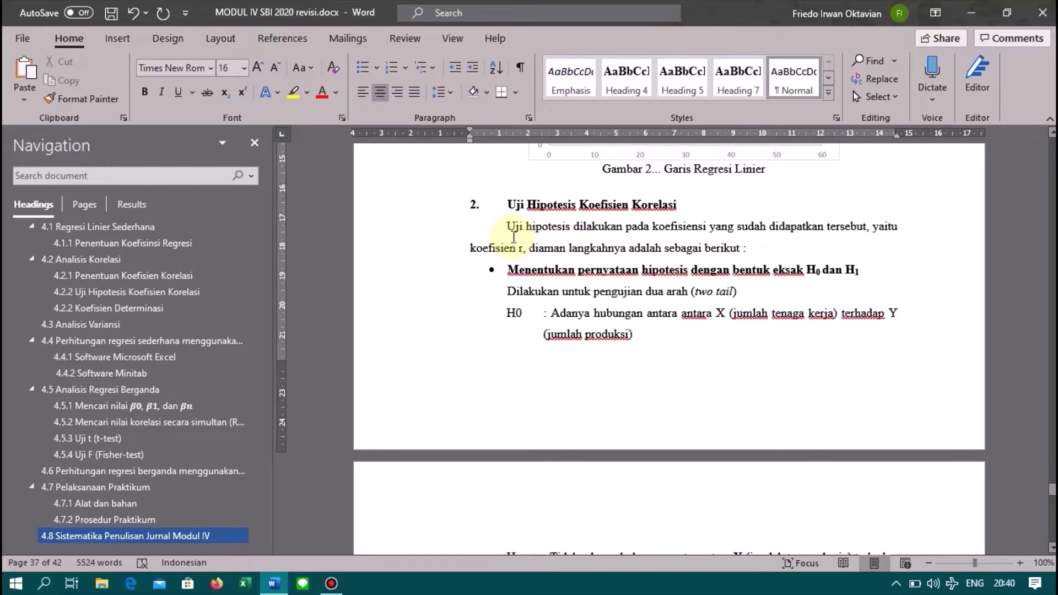
scroll(514, 237, "up", 1)
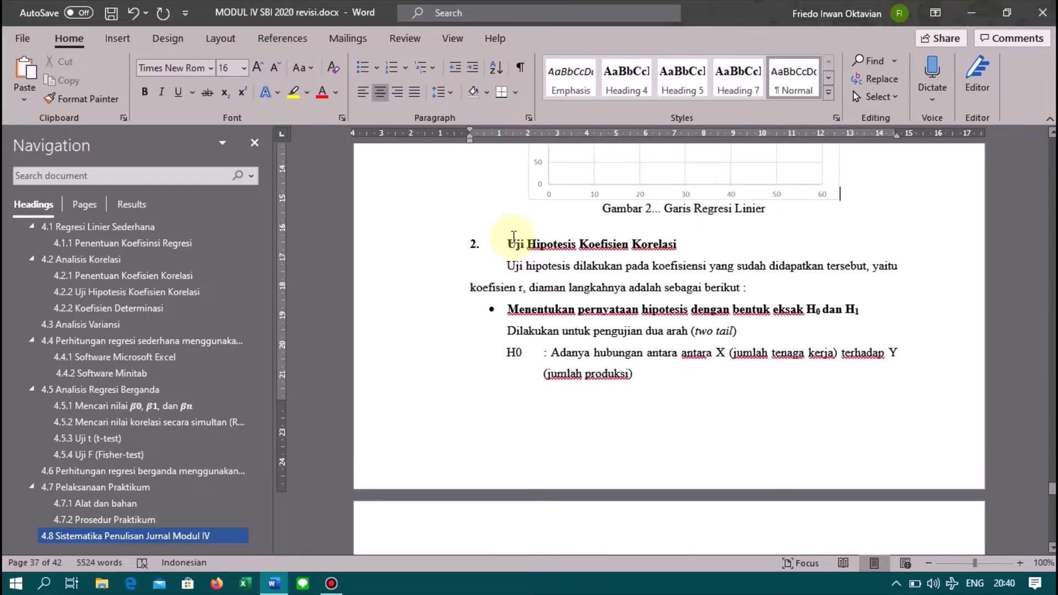
scroll(514, 237, "down", 2)
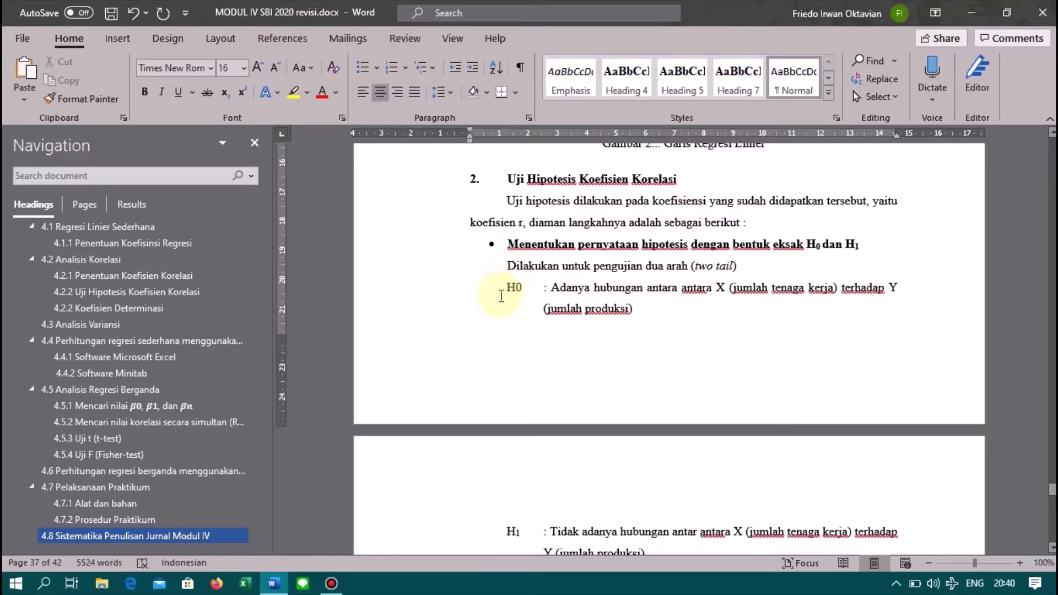
Step: Read the H1 statement and the Pengujian terhadap koefisien r line, highlighting the r value in its H0 expression
scroll(504, 286, "down", 3)
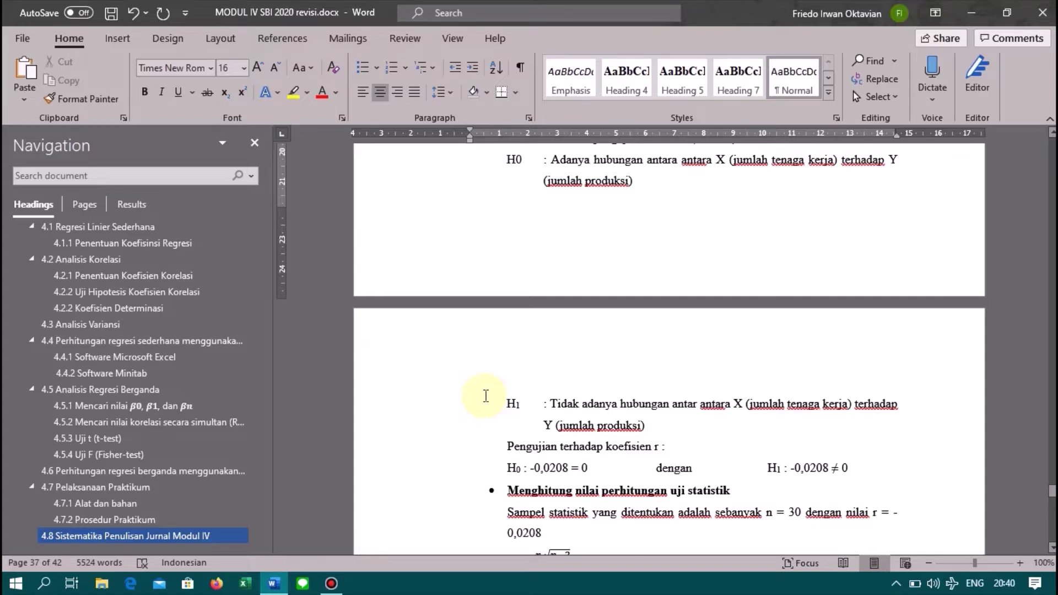
scroll(485, 395, "down", 3)
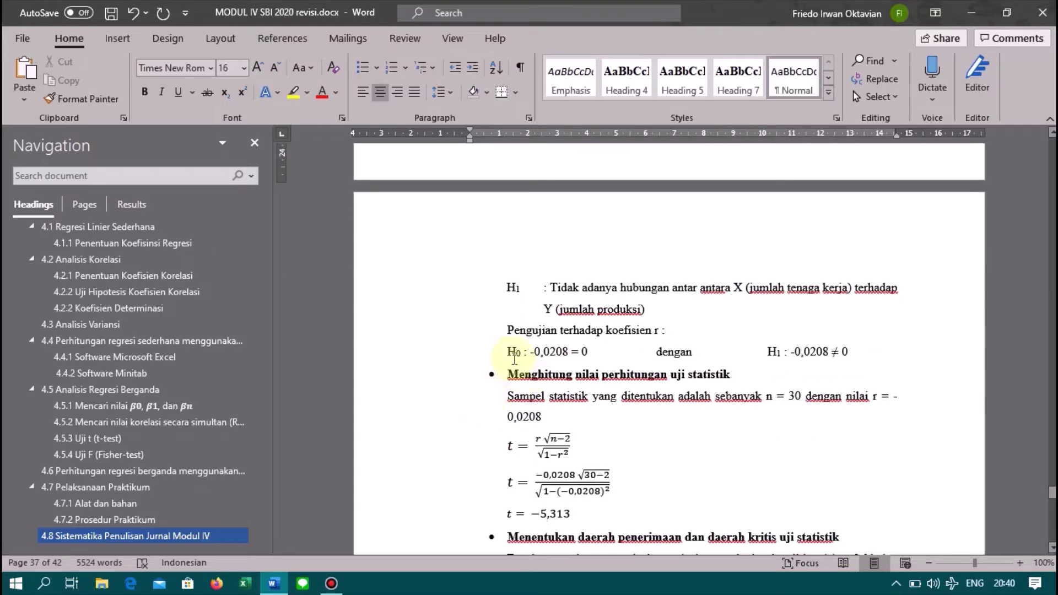
left_click_drag(528, 352, 563, 352)
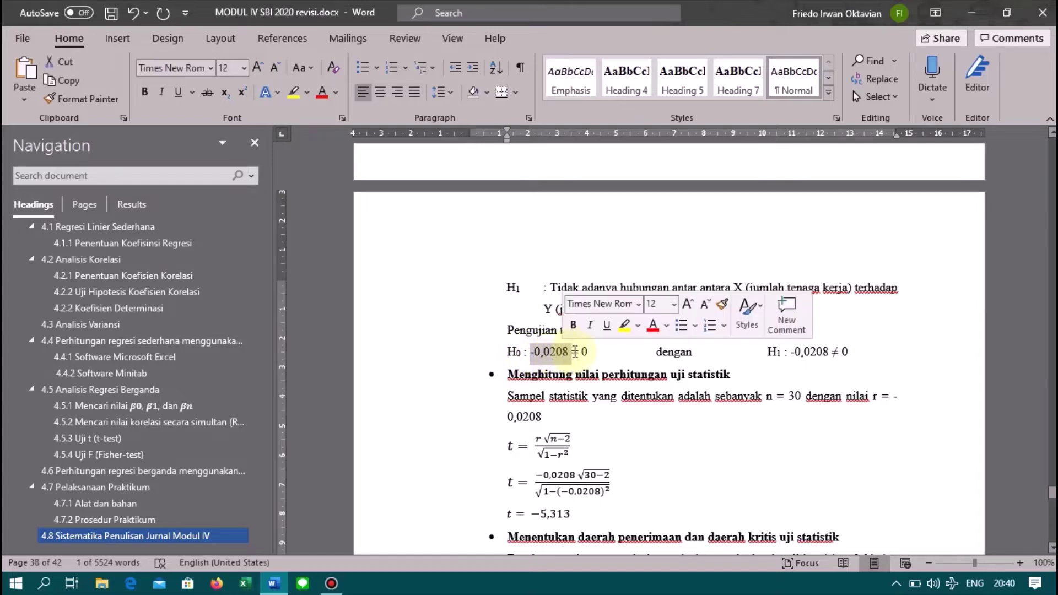
left_click(583, 351)
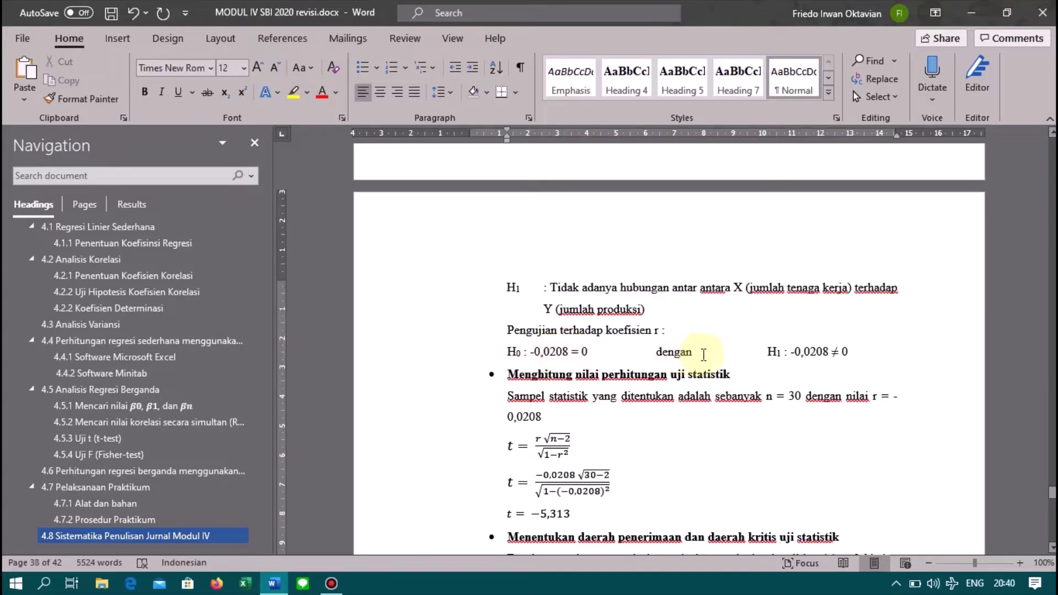
Step: Highlight the r value in the H1 expression and in the sample sentence under Menghitung nilai perhitungan uji statistik
left_click_drag(793, 353, 829, 353)
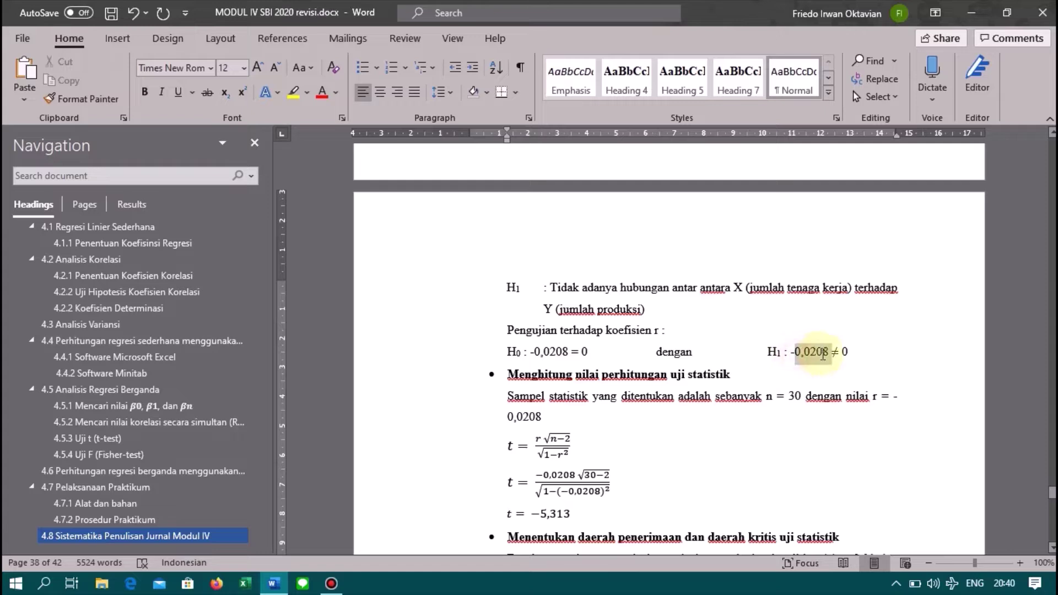
left_click(852, 354)
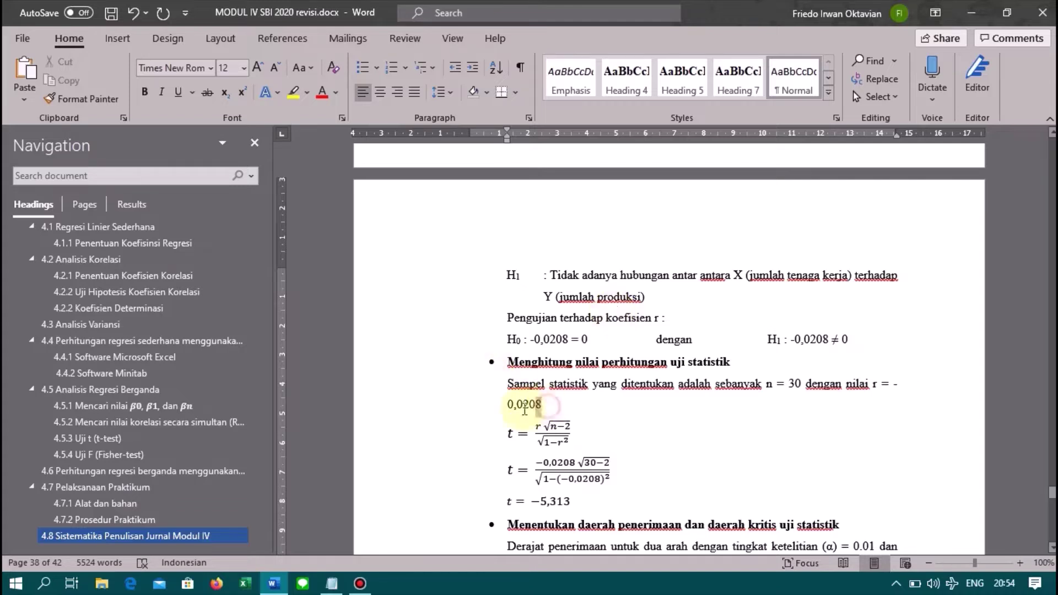
mouse_move(542, 405)
left_mouse_down()
mouse_move(898, 366)
mouse_move(896, 385)
left_mouse_up()
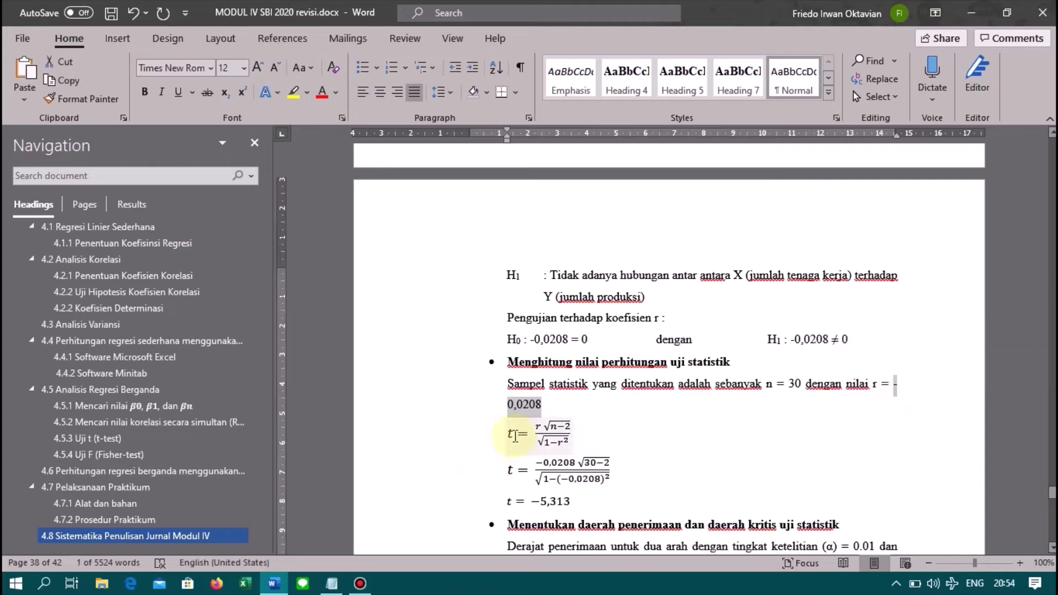
Step: Examine the general t formula, highlighting its r terms and relating them to the r value in the sample sentence
left_click(539, 429)
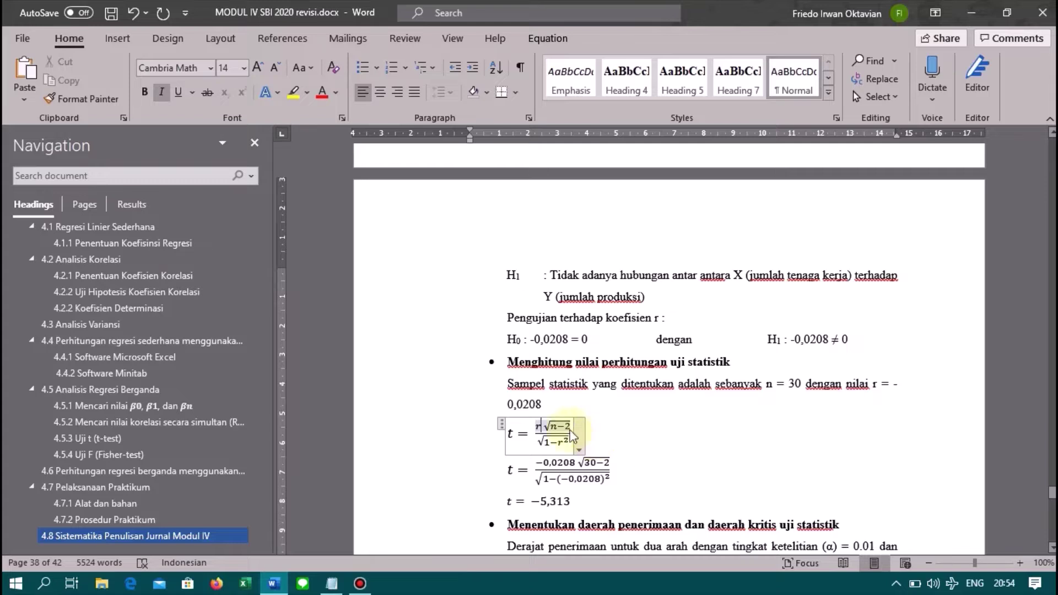
left_click_drag(540, 424, 534, 425)
double_click(534, 425)
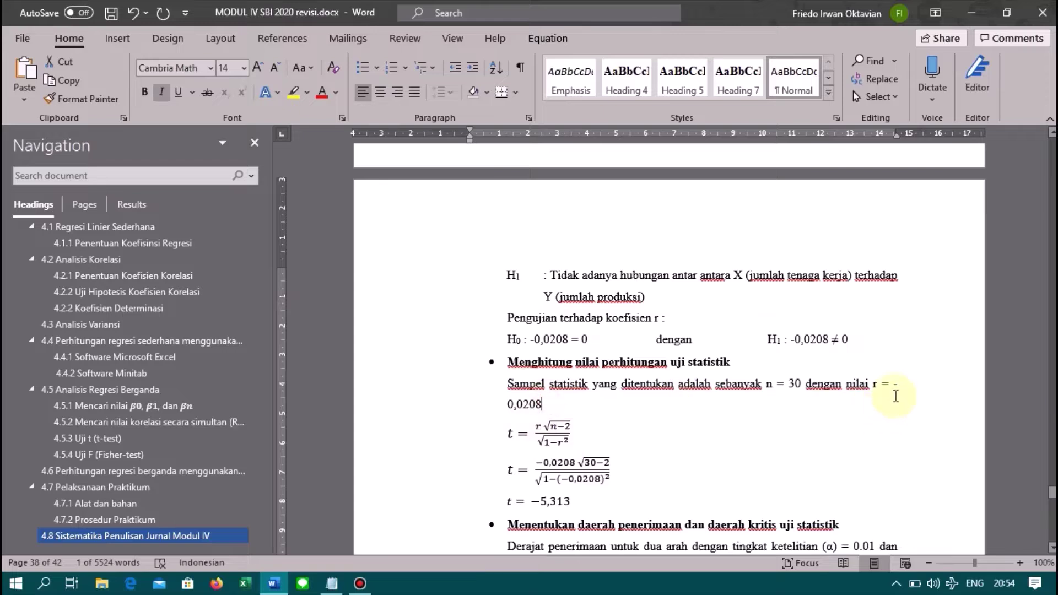
left_click_drag(897, 395, 696, 418)
left_click(560, 430)
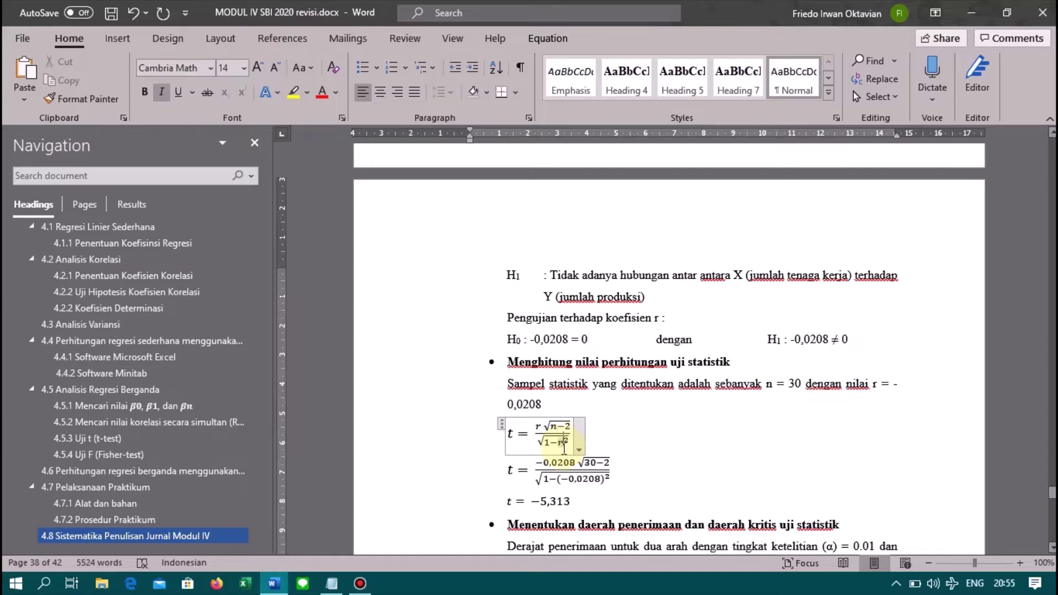
Step: Follow the substituted t calculation, highlighting its final t value, and move on to the Menentukan daerah penerimaan section
scroll(563, 446, "down", 1)
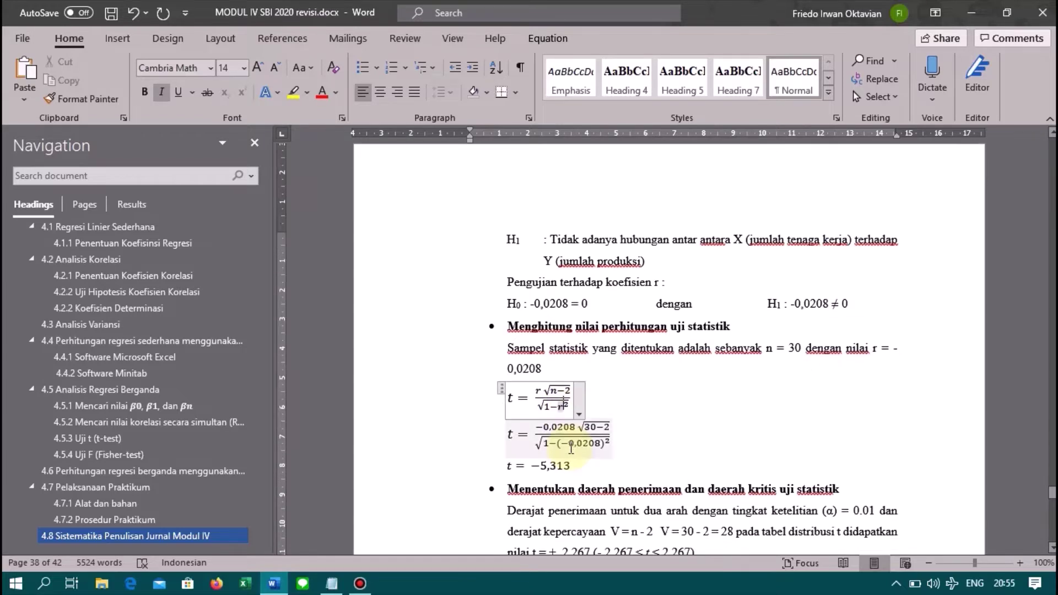
scroll(571, 448, "down", 1)
left_click(573, 411)
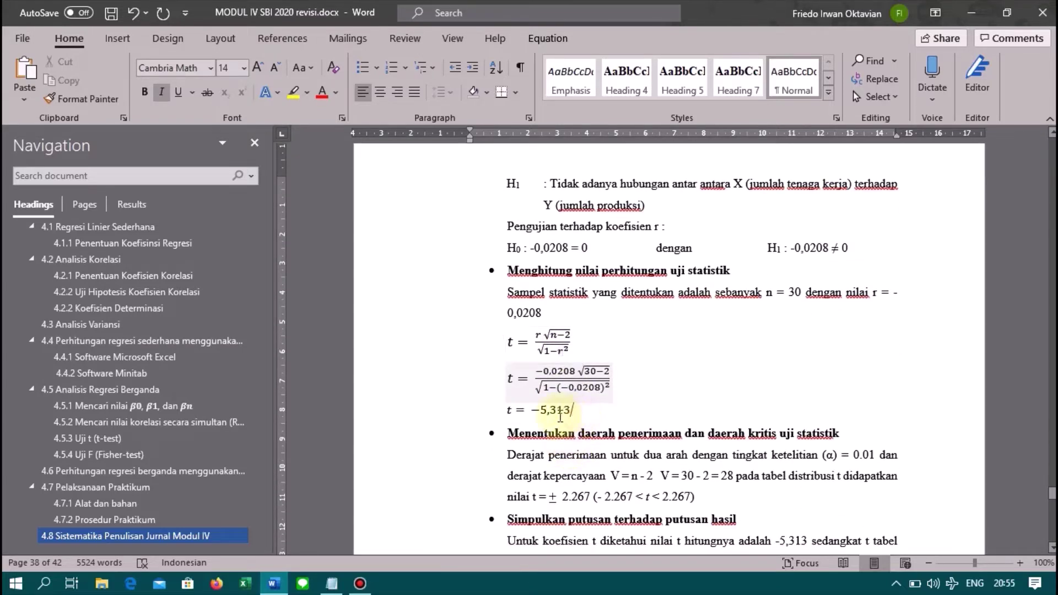
left_click_drag(560, 416, 535, 422)
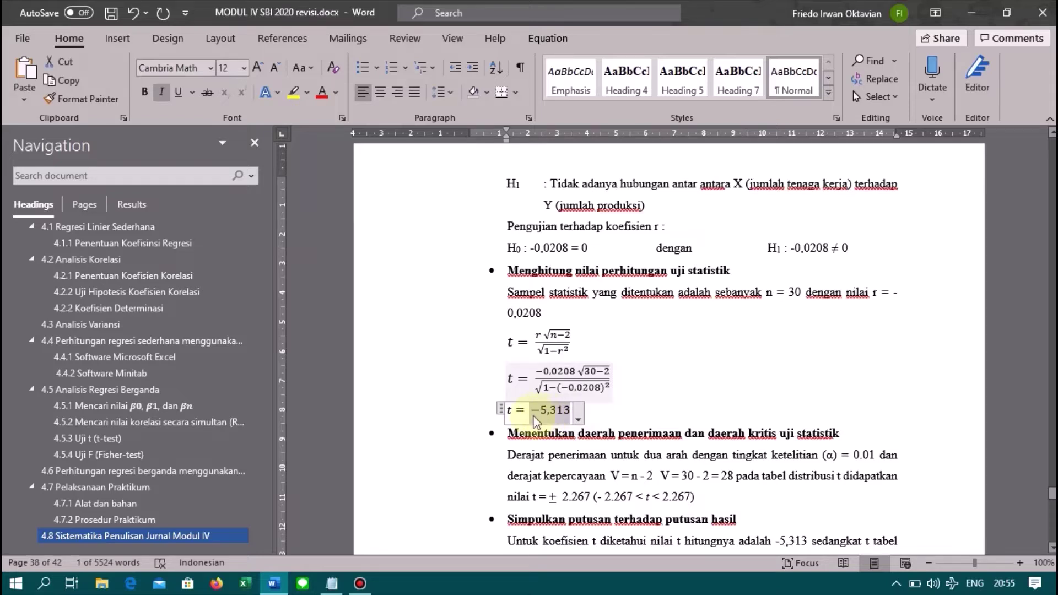
scroll(534, 421, "down", 2)
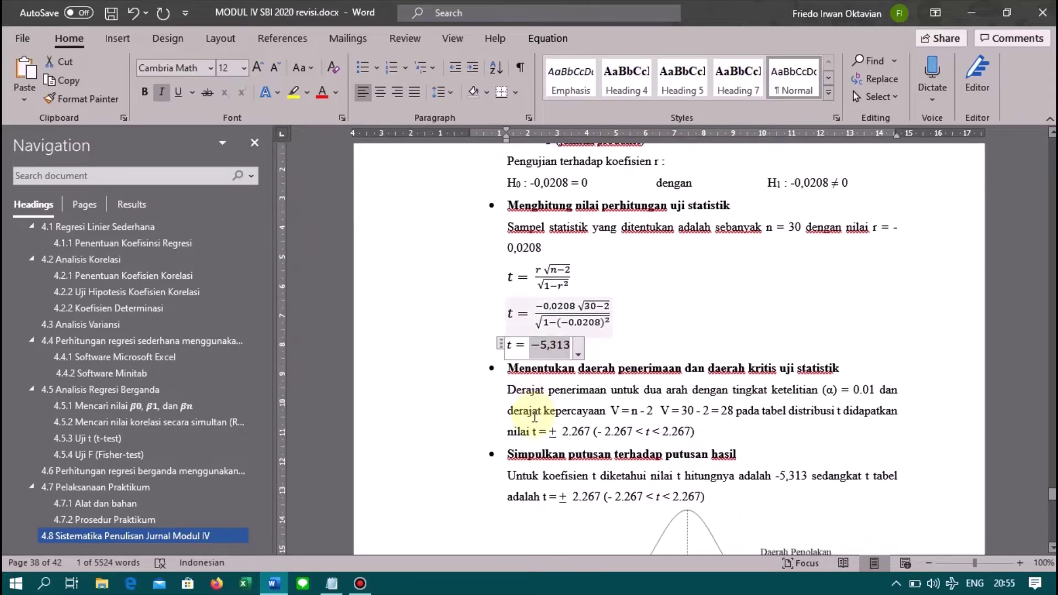
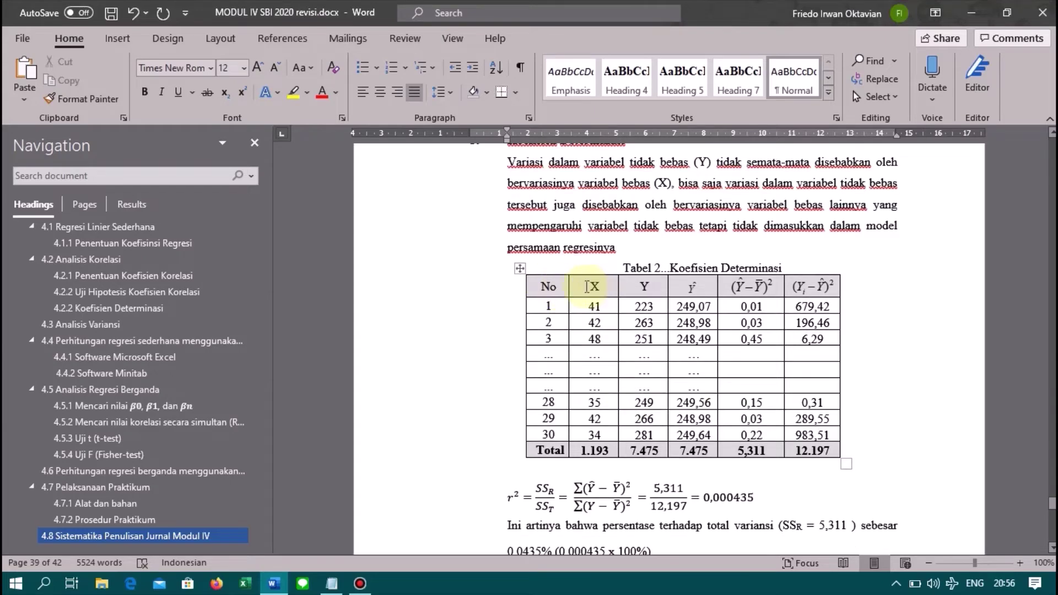
Step: Examine the X, Y and Ŷ column headers of the Koefisien Determinasi table and the first Ŷ value
double_click(596, 287)
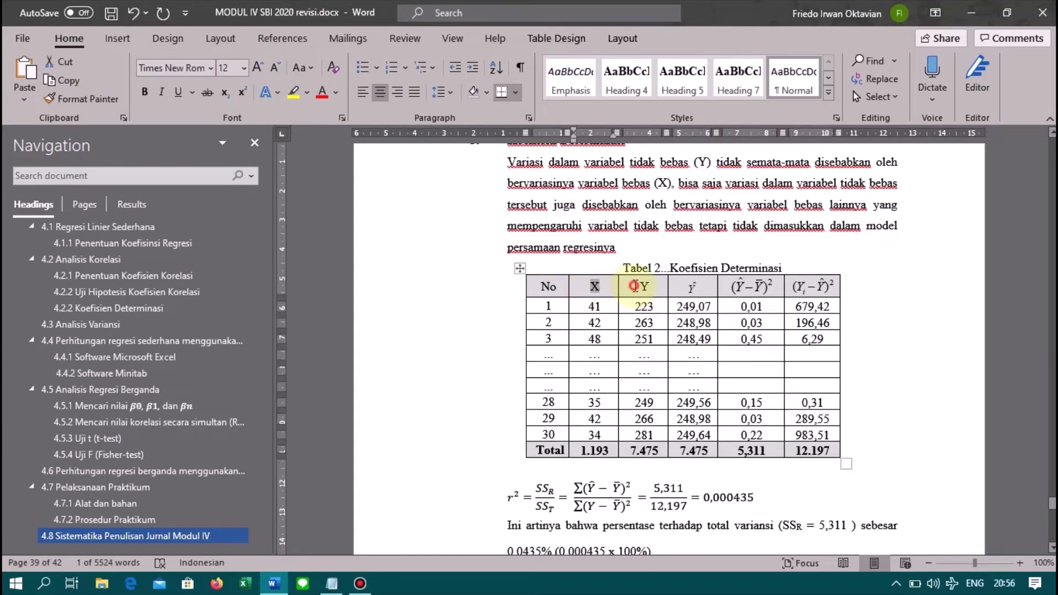
double_click(644, 286)
left_click(694, 285)
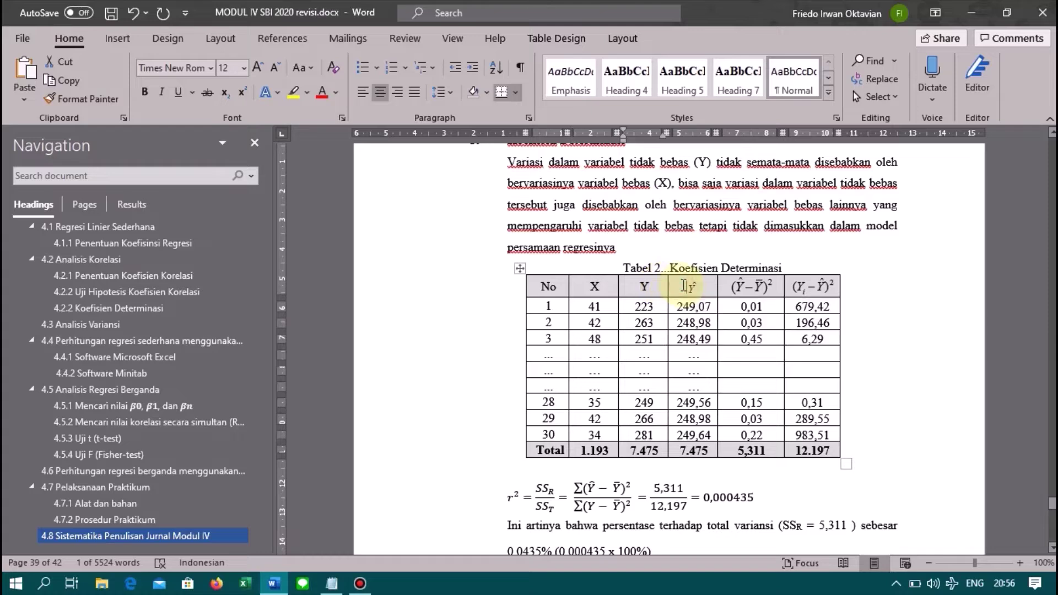
double_click(696, 286)
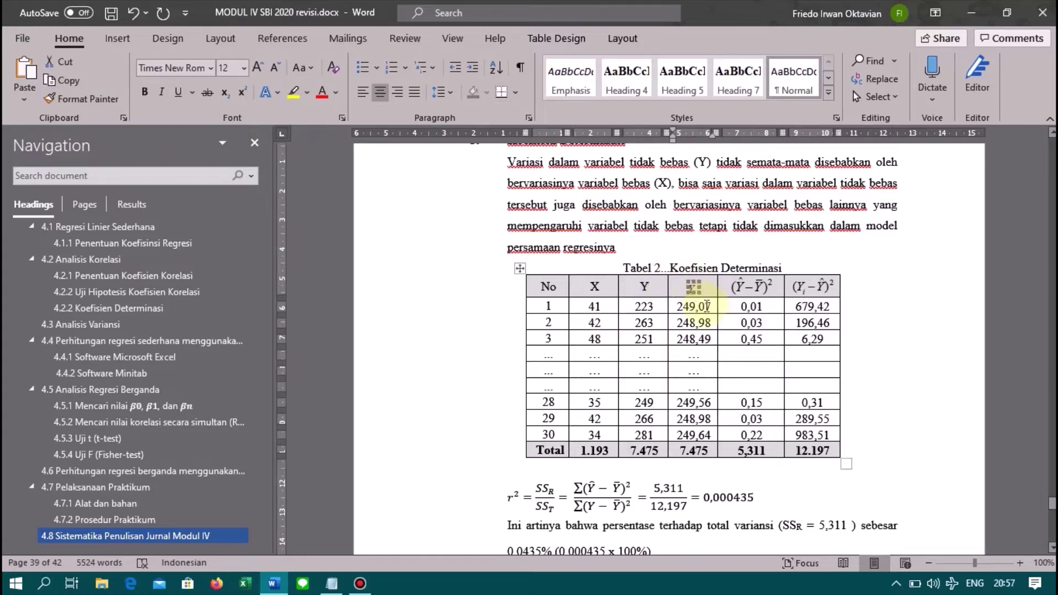
left_click(707, 307)
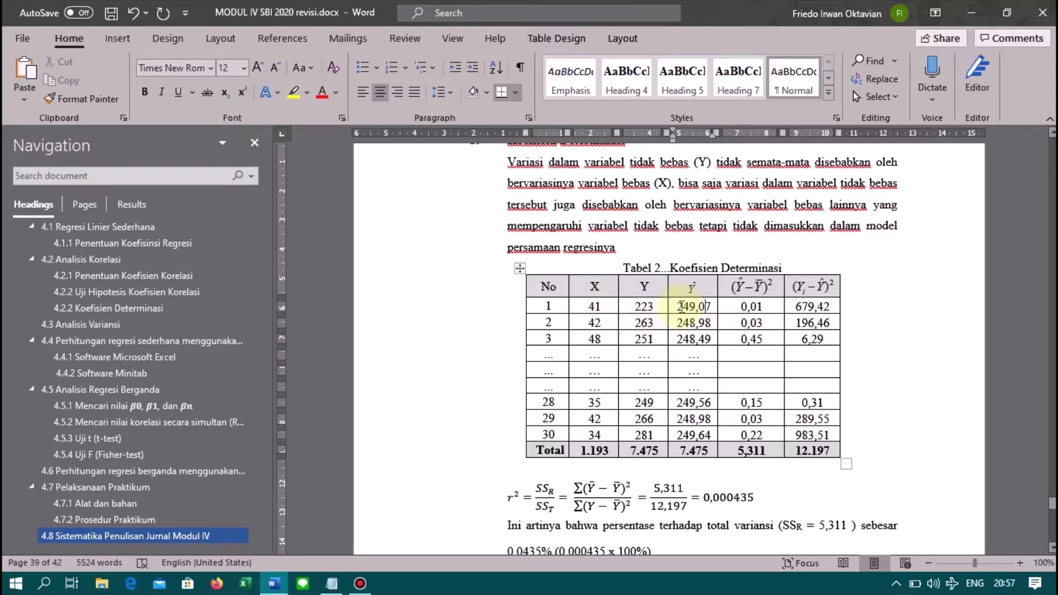
Step: Locate the substituted equation under Buat persamaan regresi linier and highlight its Xi term as the source of the Ŷ values
scroll(681, 306, "up", 12)
scroll(681, 306, "up", 18)
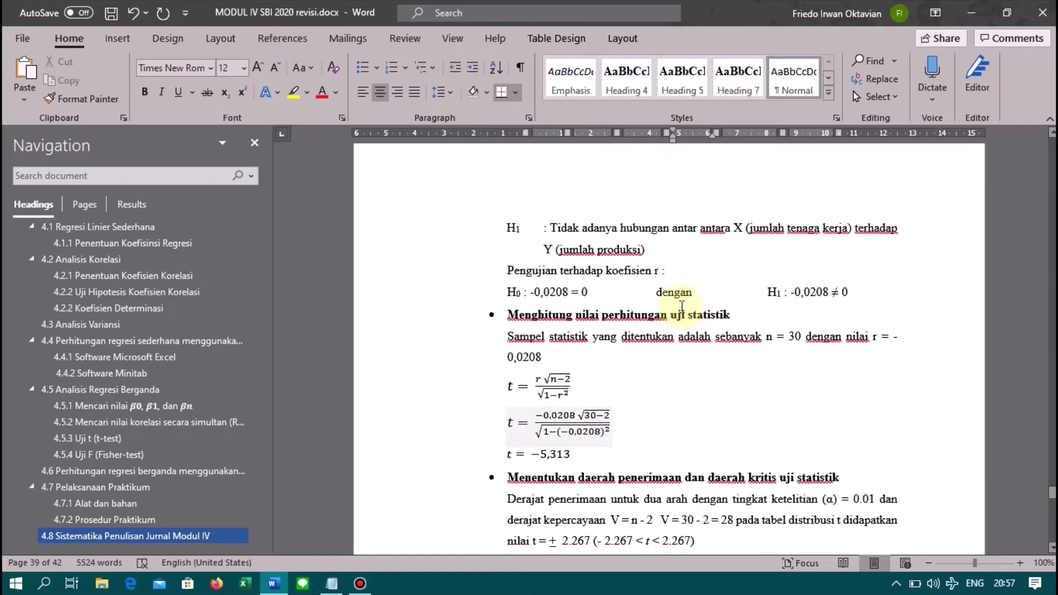
scroll(682, 307, "up", 15)
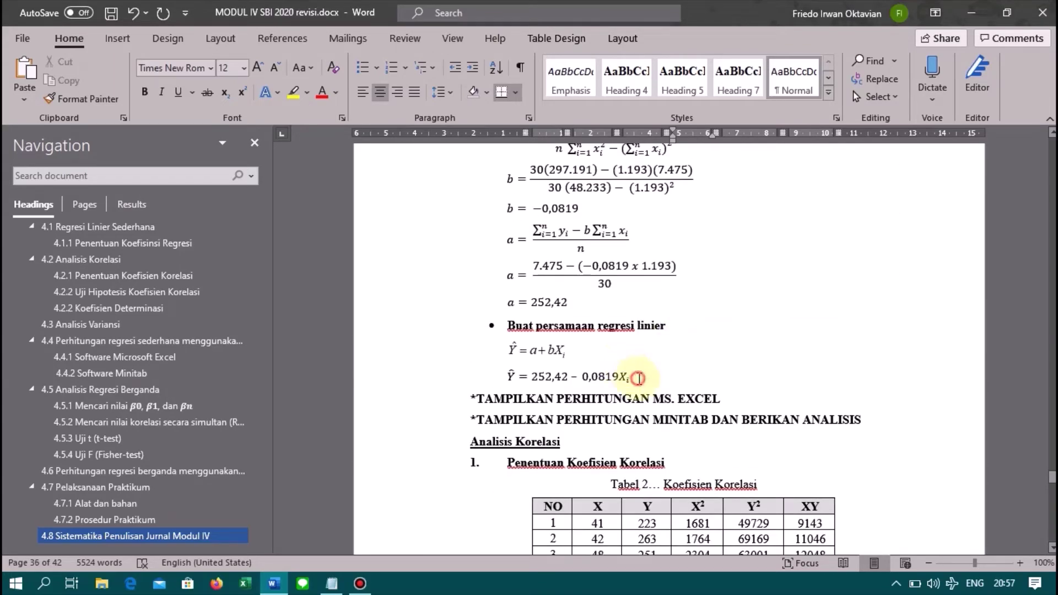
left_click(630, 373)
left_click(636, 377)
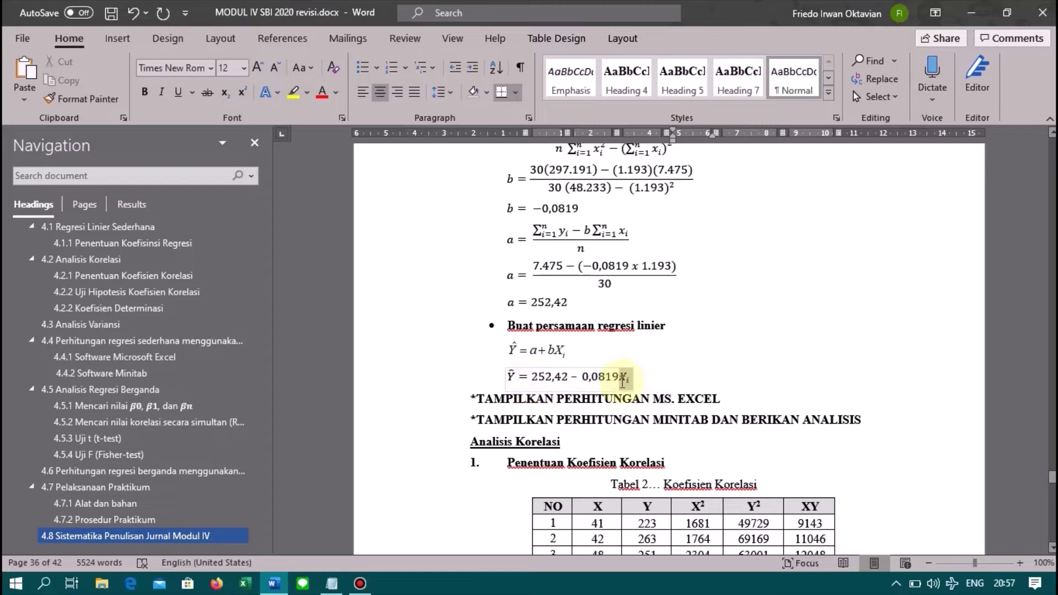
left_click(623, 380)
scroll(623, 363, "down", 2)
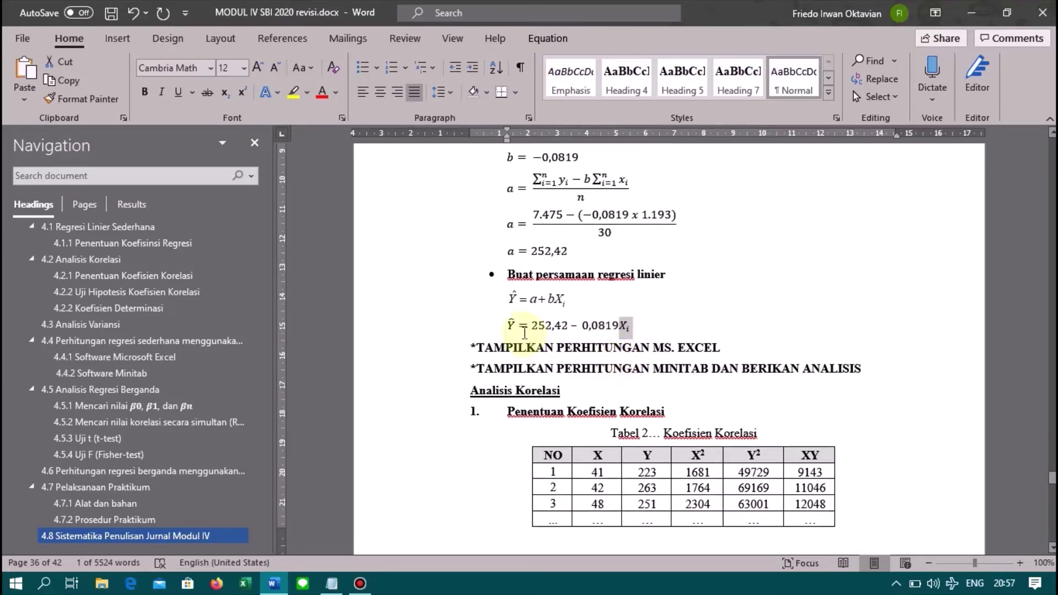
Step: Return to the Koefisien Determinasi table and examine the (Ŷ−Ȳ)² header with the first row's Ŷ and Y values
scroll(628, 332, "down", 10)
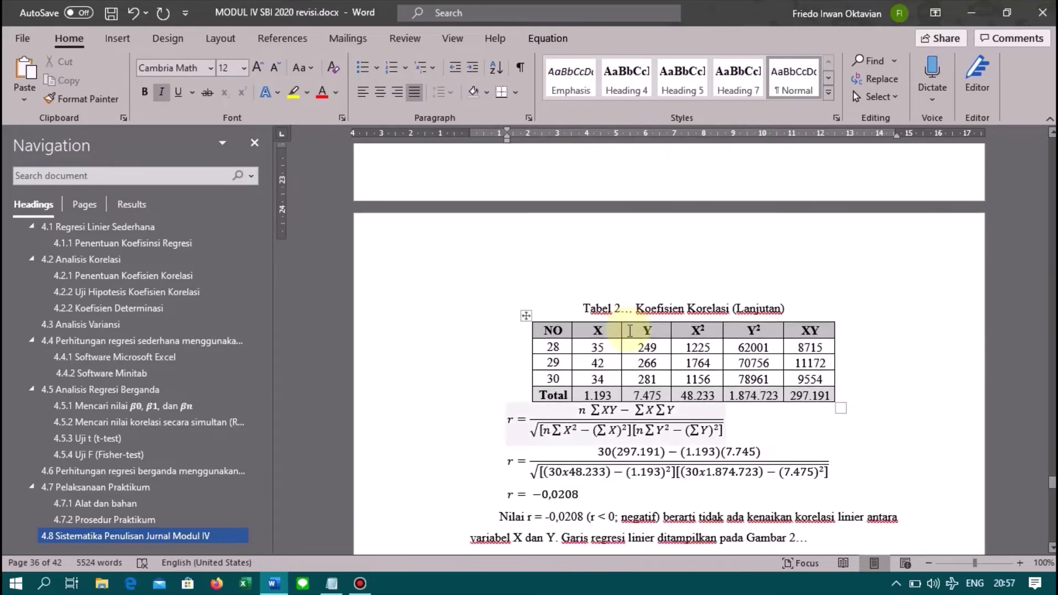
scroll(628, 331, "up", 6)
scroll(628, 328, "down", 4)
scroll(628, 327, "down", 15)
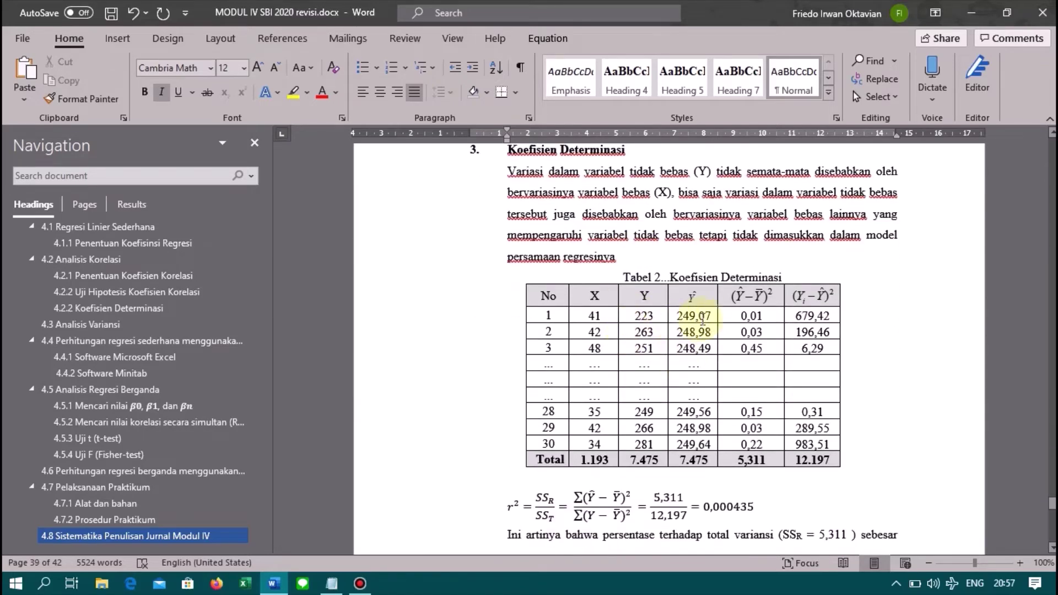
mouse_move(715, 316)
left_mouse_down()
mouse_move(686, 316)
mouse_move(711, 315)
left_mouse_up()
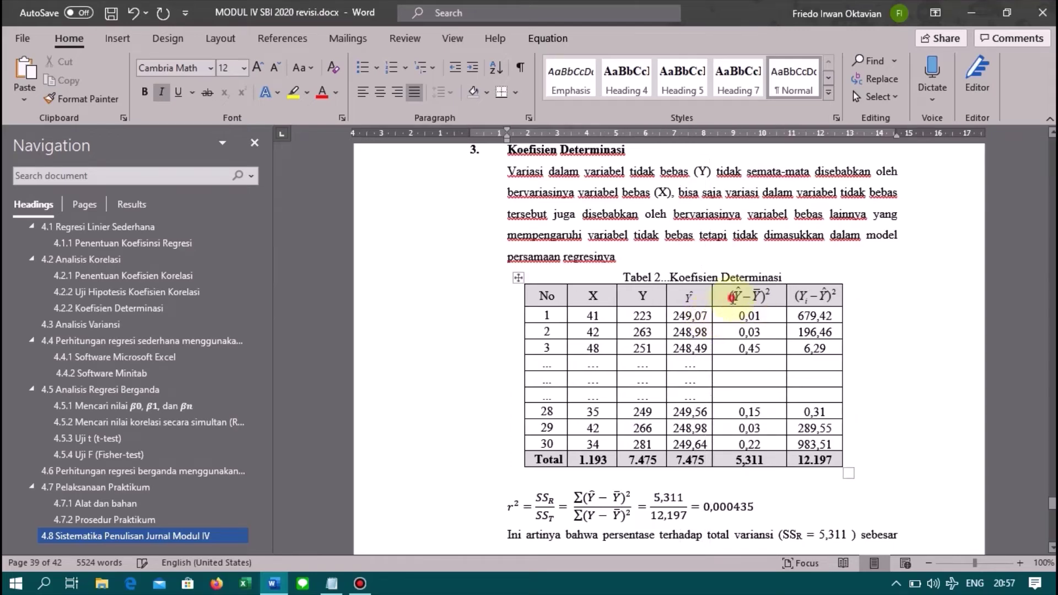
left_click(733, 298)
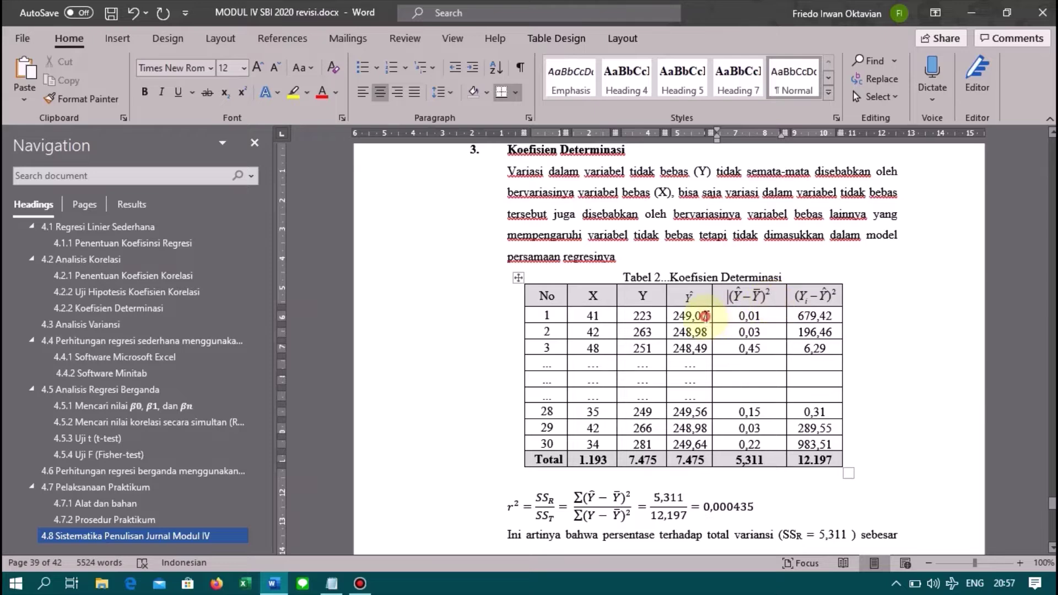
double_click(706, 316)
double_click(643, 316)
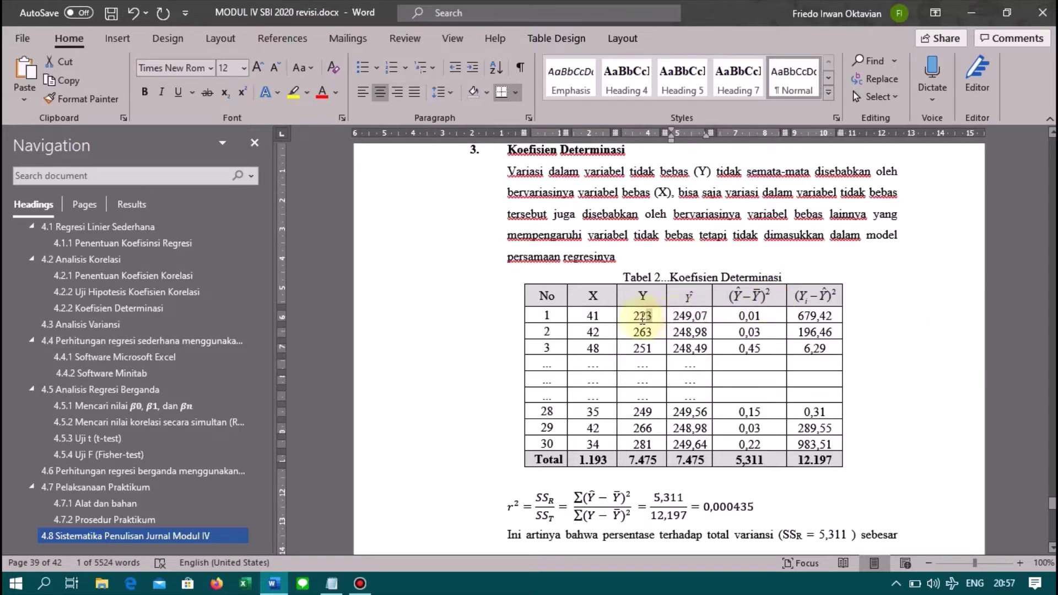
left_click(651, 315)
Step: Go back to the mean calculations above Contoh perhitungan untuk pernyataan ke-1 and highlight the Ȳ result
scroll(652, 229, "up", 5)
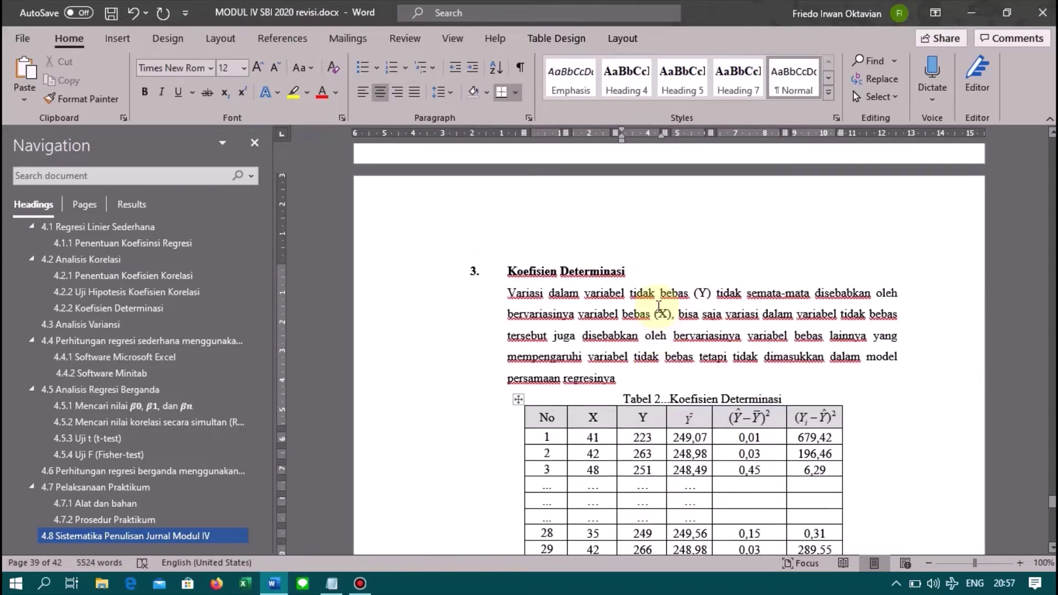
scroll(659, 306, "up", 10)
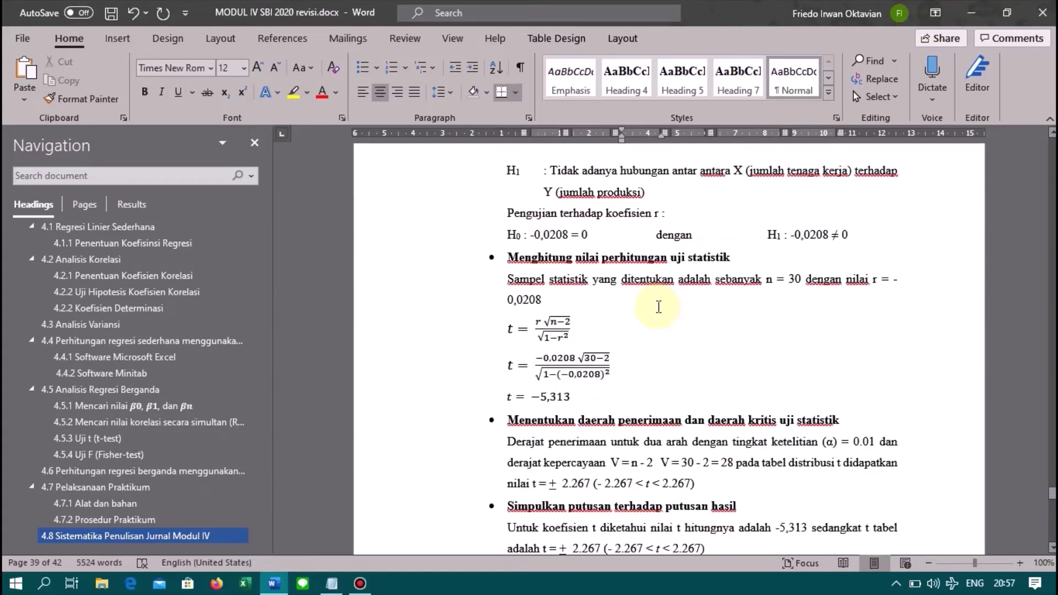
scroll(658, 306, "up", 15)
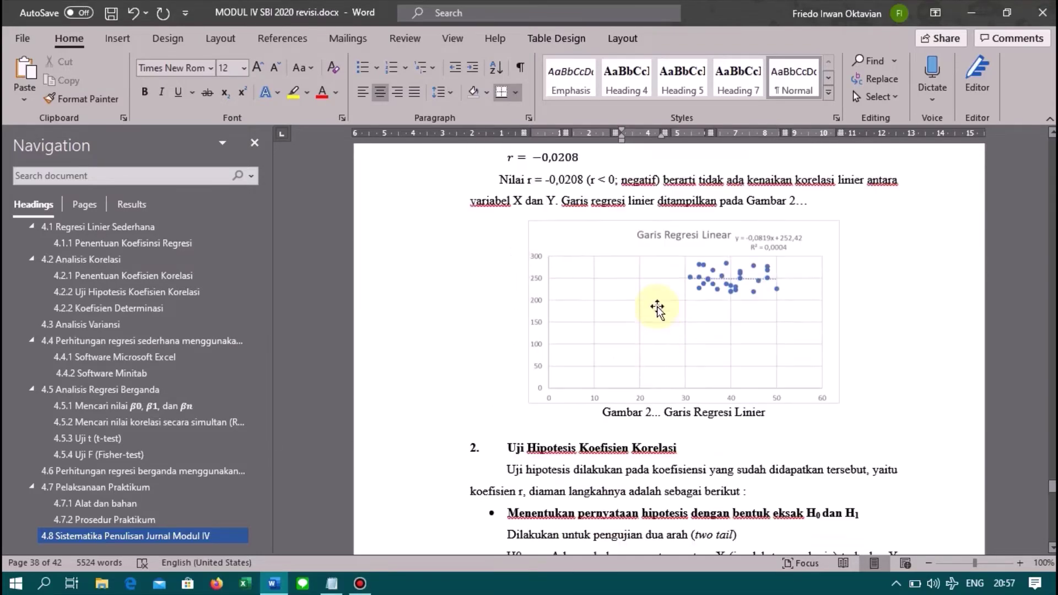
scroll(656, 303, "up", 15)
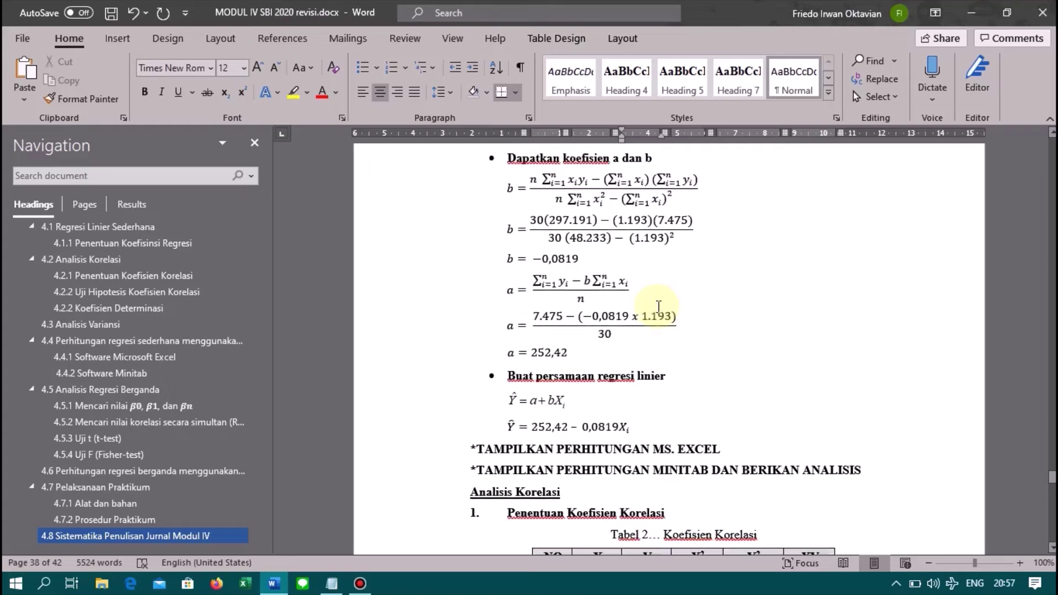
scroll(659, 306, "up", 15)
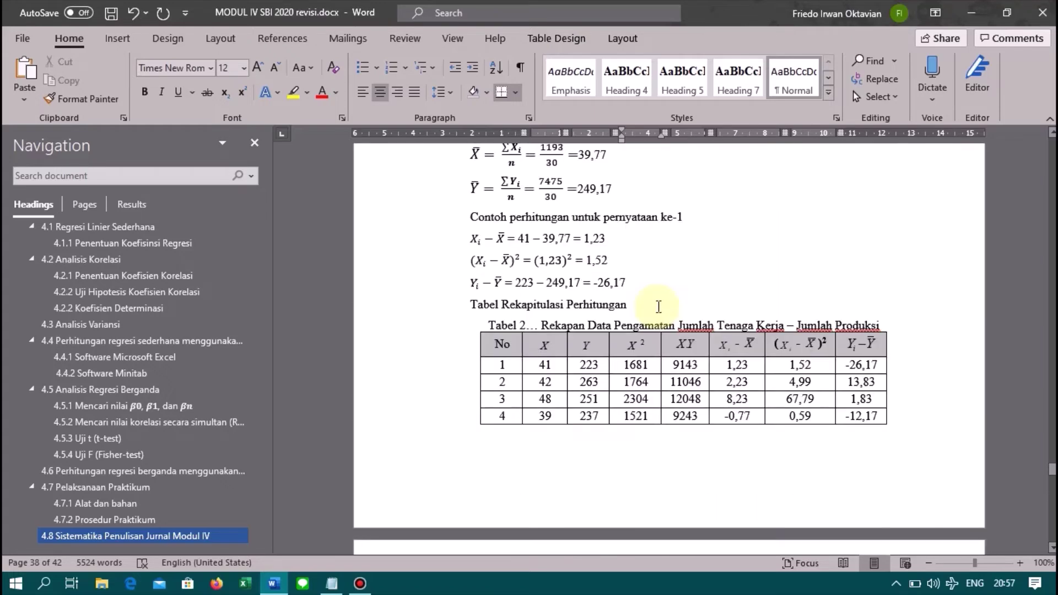
scroll(642, 269, "up", 3)
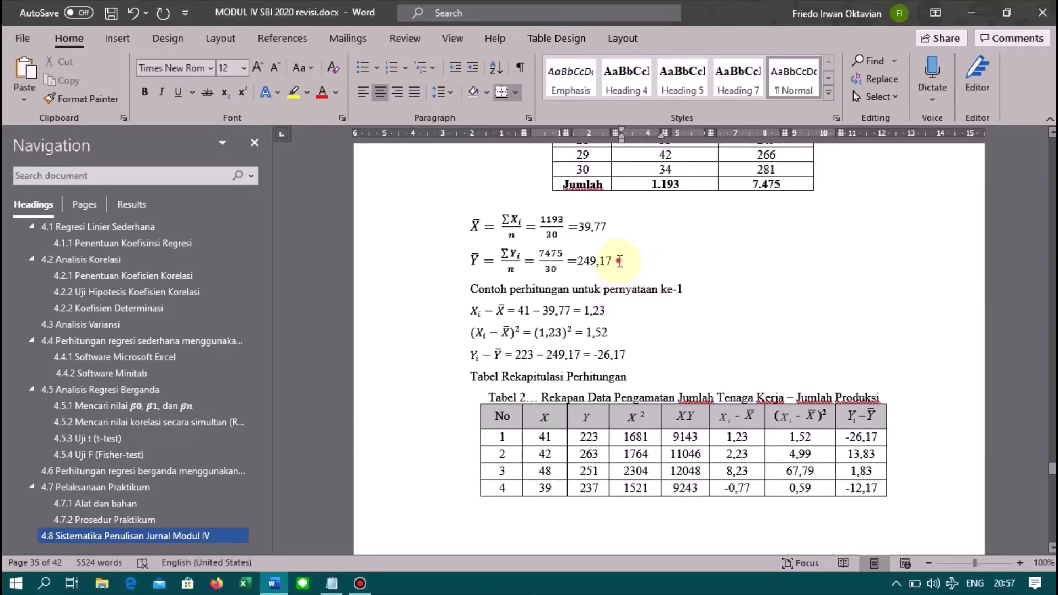
left_click_drag(613, 261, 576, 265)
Step: Return to the Koefisien Determinasi table and examine the (Yi−Ŷ)² header, highlighting the first row's Y and Ŷ values
scroll(579, 266, "down", 20)
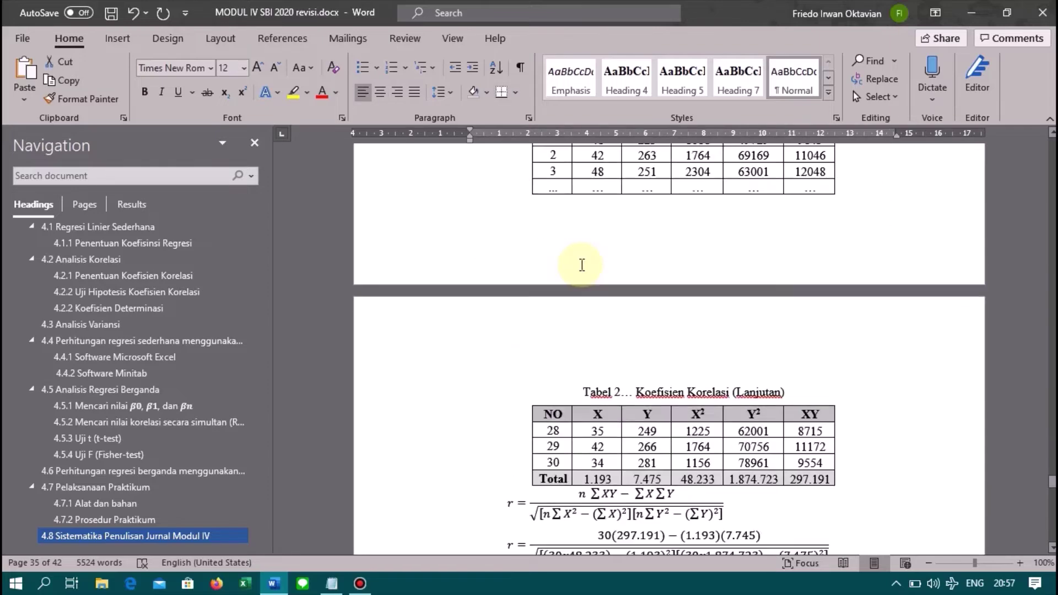
scroll(581, 267, "down", 20)
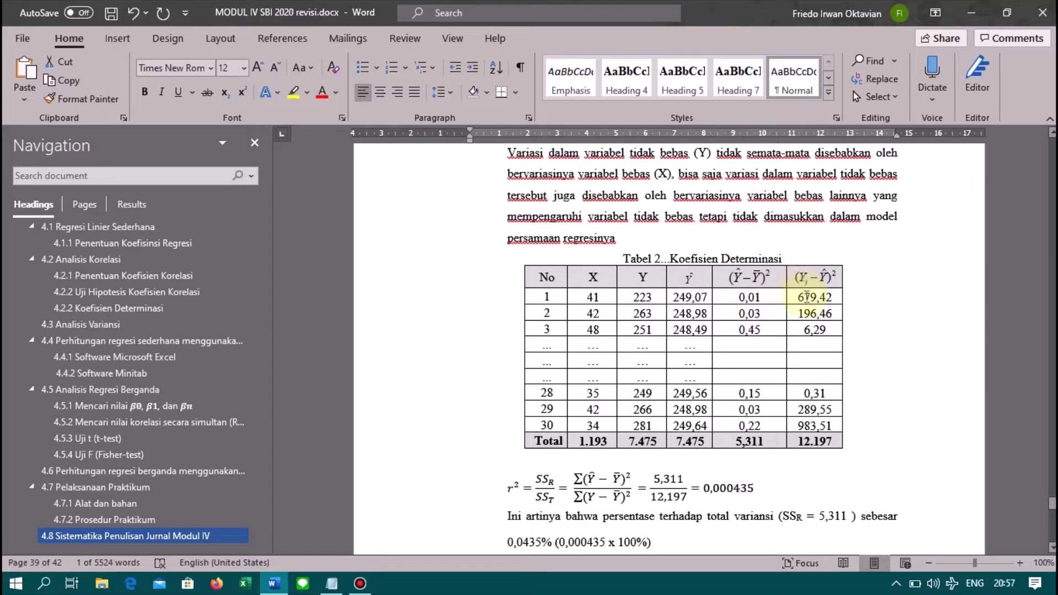
left_click(799, 277)
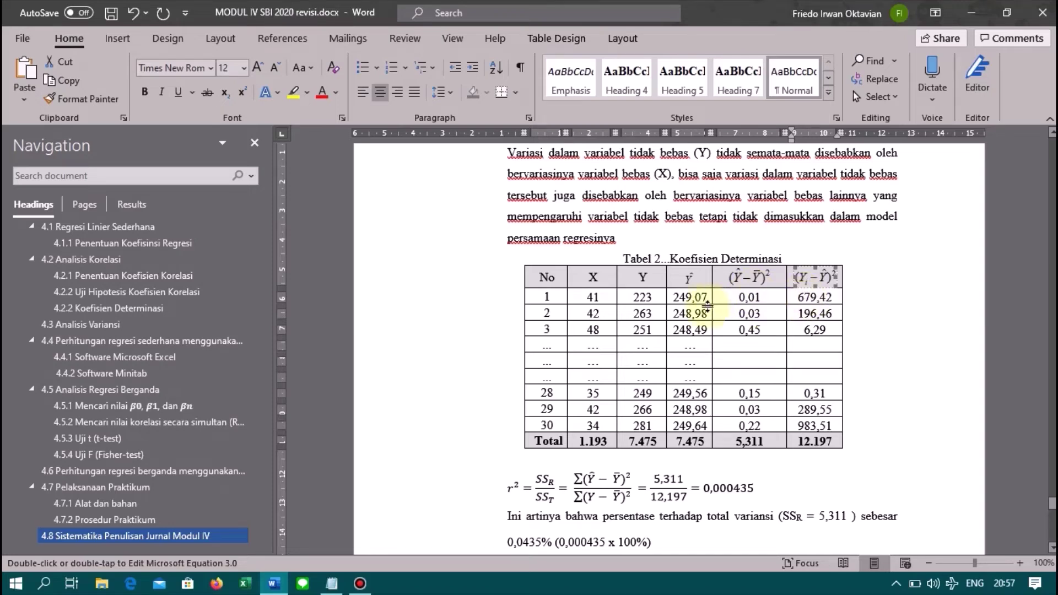
double_click(656, 296)
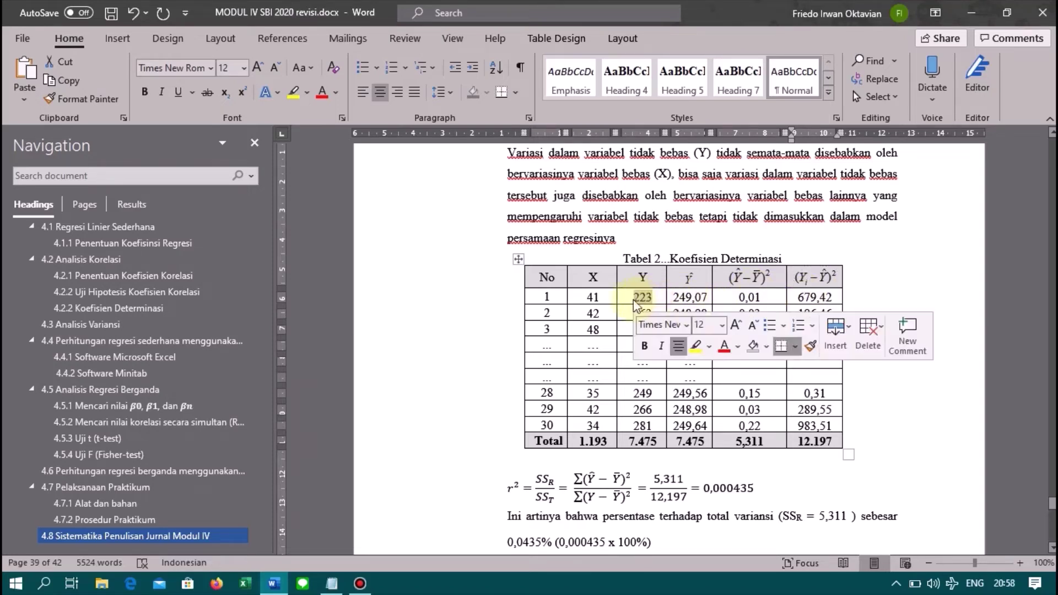
double_click(700, 298)
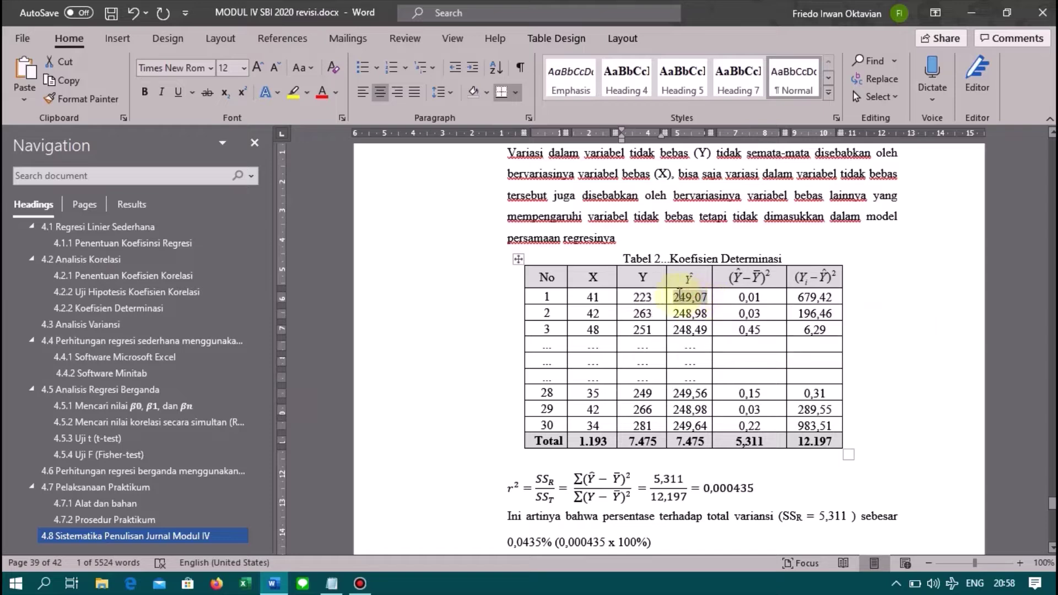
Step: Examine the (Ŷ−Ȳ)² and (Yi−Ŷ)² column headers of the Koefisien Determinasi table and highlight the (Yi−Ŷ)² total
left_click(797, 298)
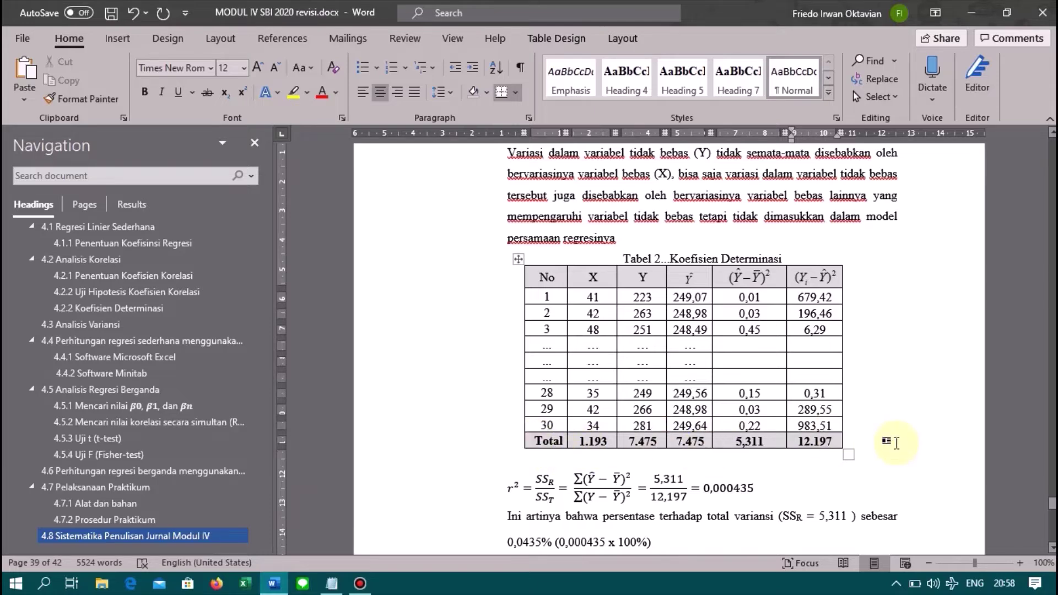
scroll(896, 442, "down", 3)
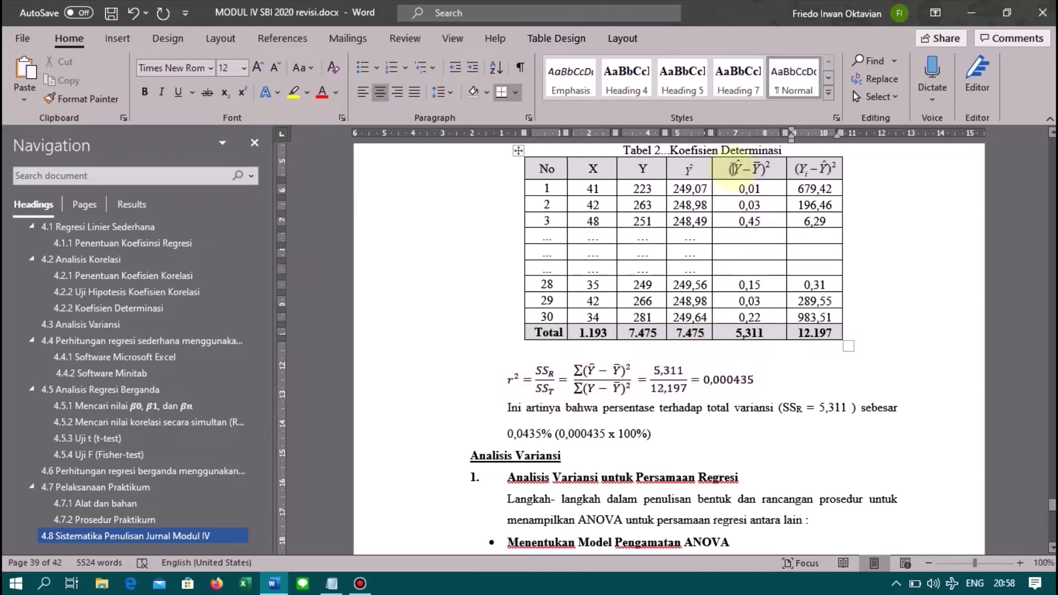
left_click(764, 171)
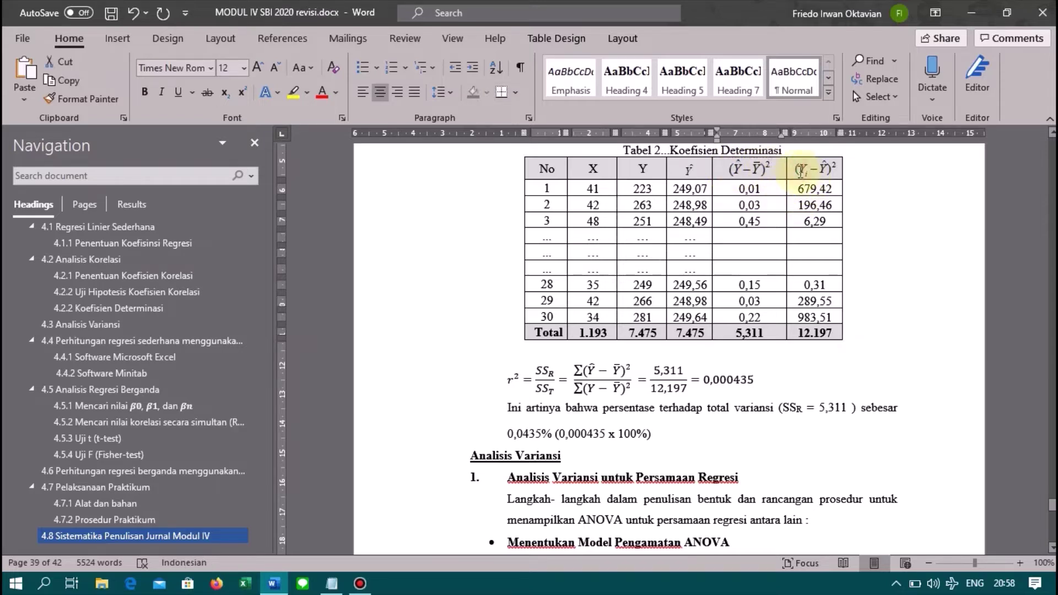
left_click(802, 176)
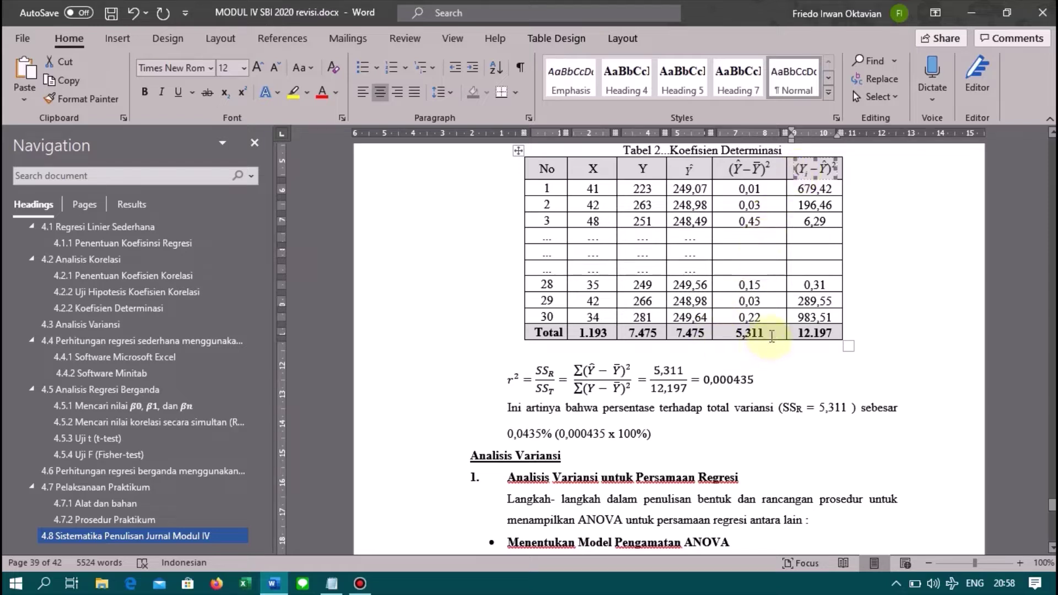
left_click_drag(772, 335, 833, 333)
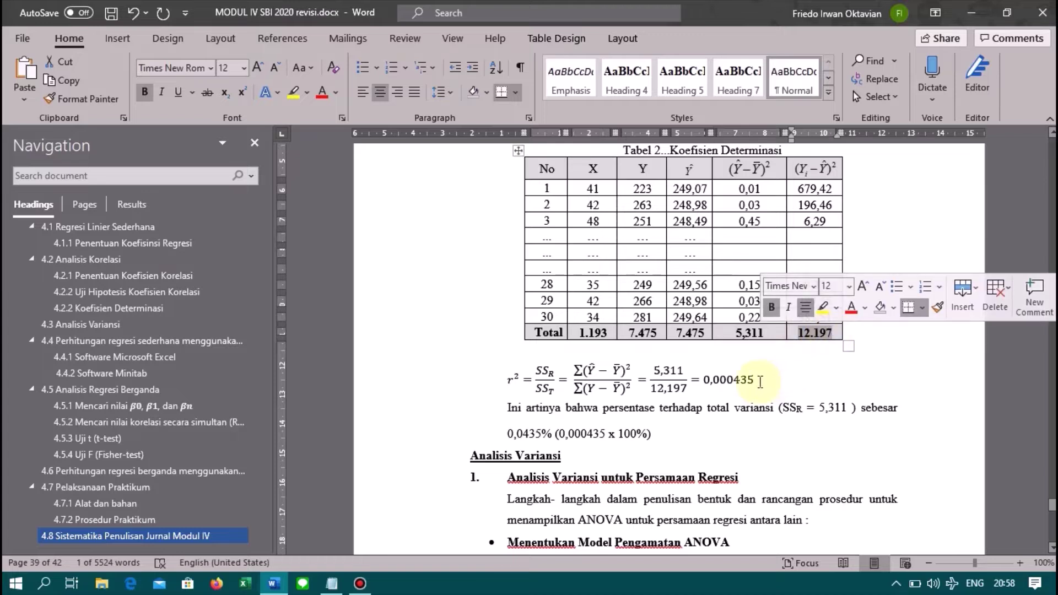
Step: Highlight the final r² result below the Koefisien Determinasi table and the interpretation sentence that follows it
left_click_drag(759, 381, 702, 384)
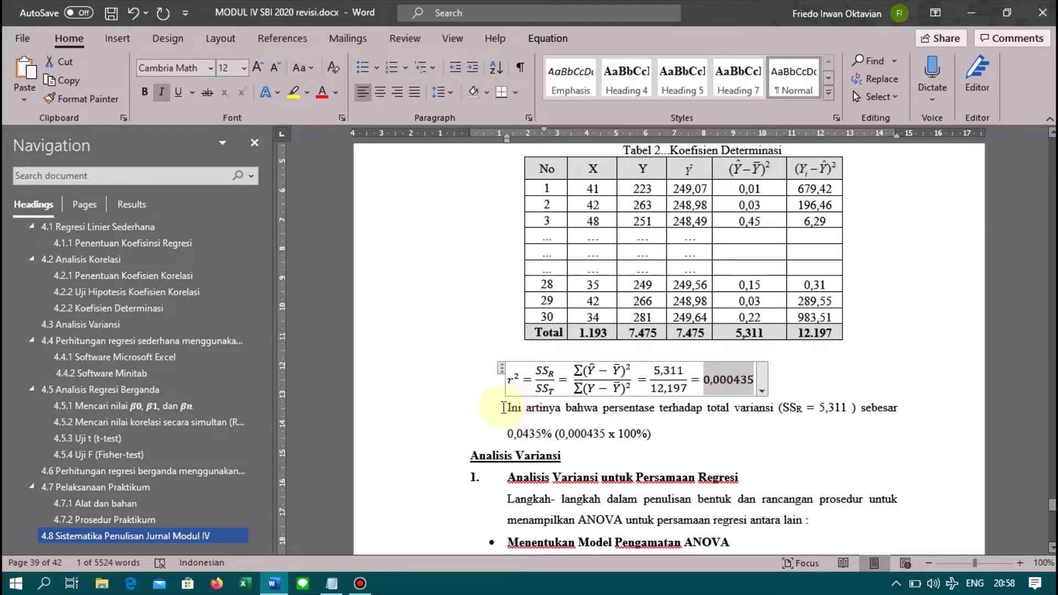
left_click_drag(507, 408, 661, 436)
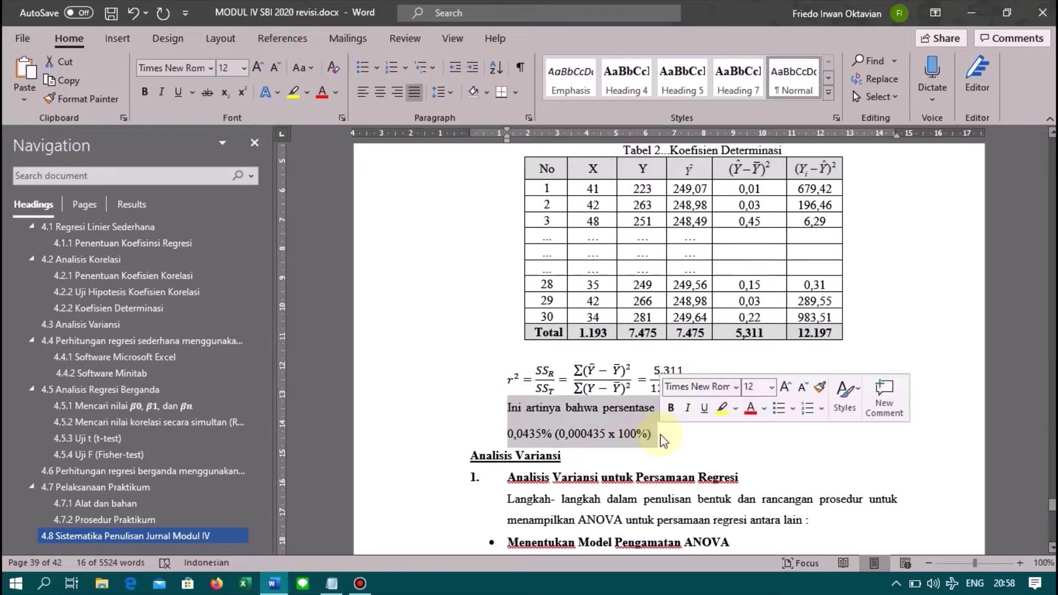
left_click(662, 439)
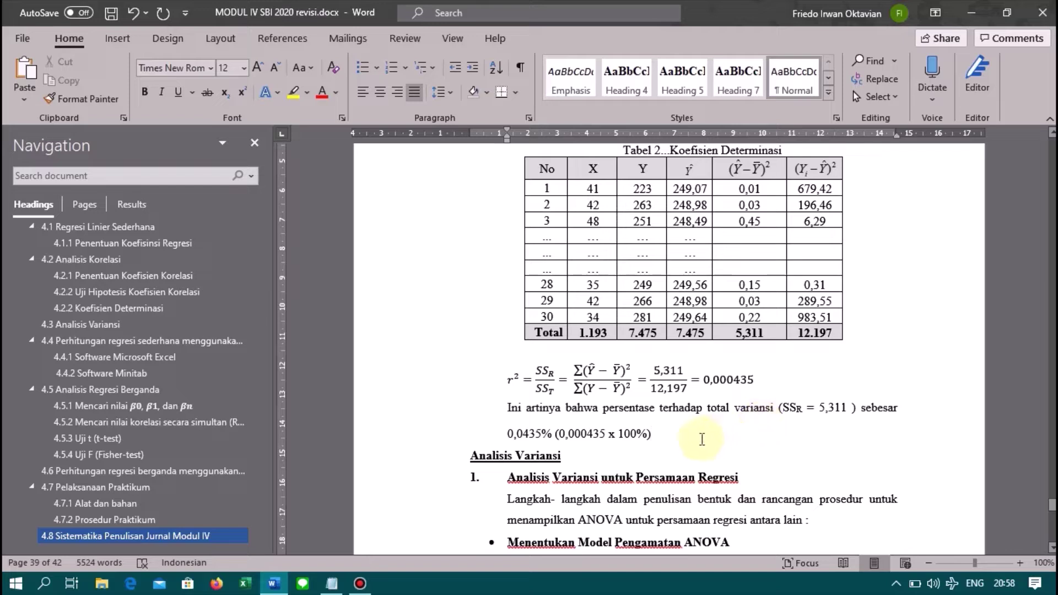
Step: Go to Analisis Variansi and highlight the regression equation and the H1 hypothesis under Menentukan Model Pengamatan ANOVA
scroll(696, 440, "down", 1)
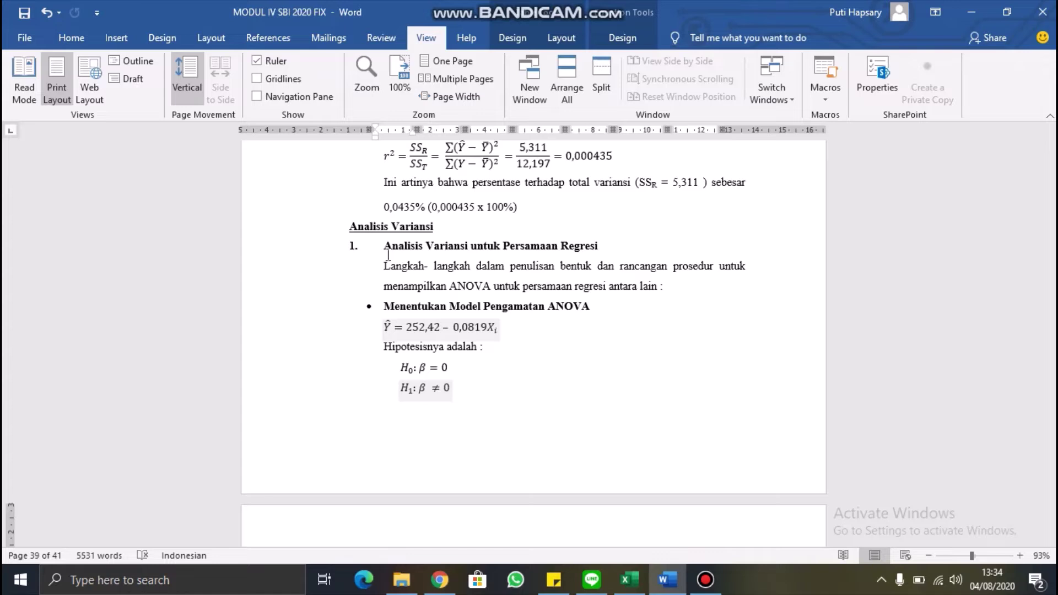
left_click_drag(380, 323, 538, 330)
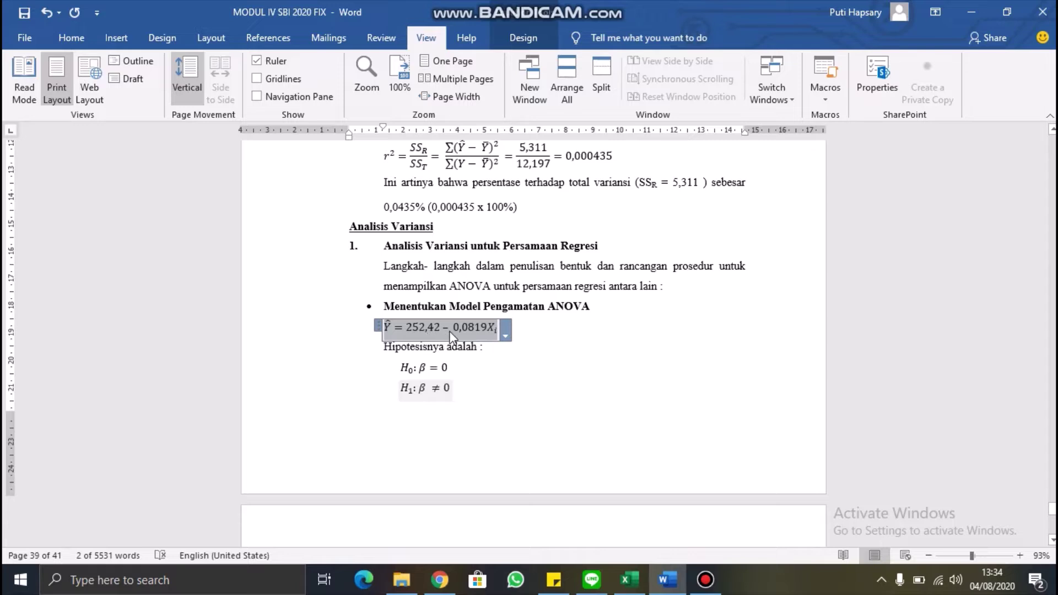
left_click(475, 364)
scroll(476, 364, "down", 1)
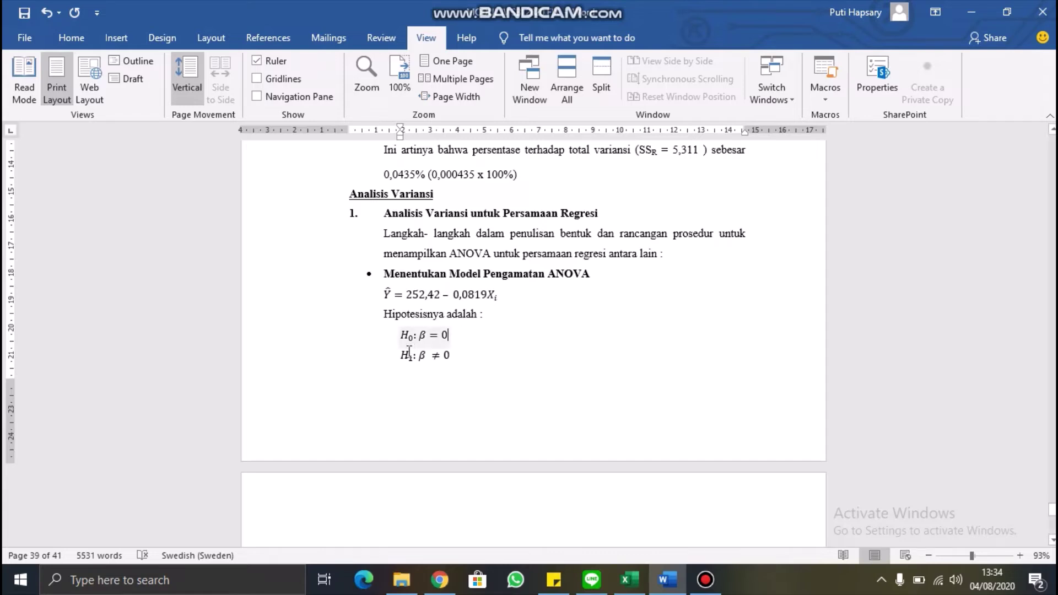
left_click_drag(400, 355, 444, 355)
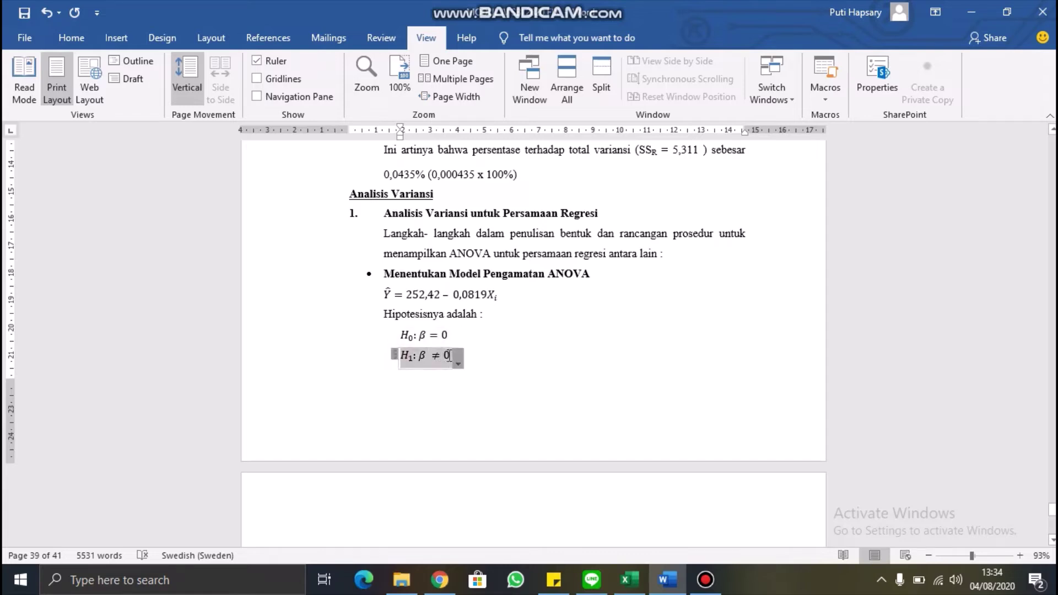
left_click(492, 359)
Step: Highlight the tingkat ketelitian α statement and the header row of the ANOVA Persamaan Regresi table
scroll(492, 359, "down", 8)
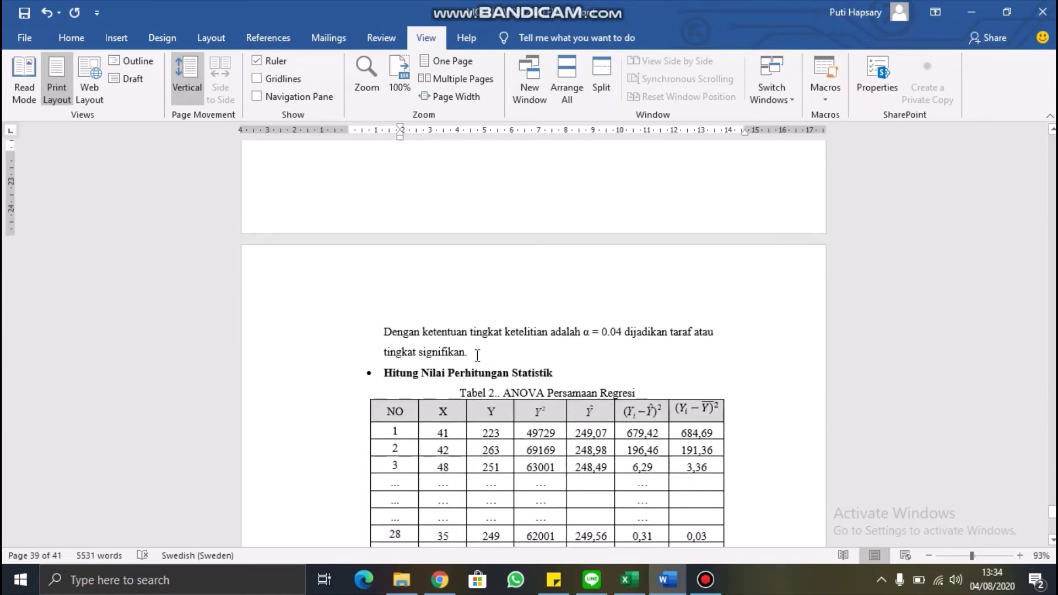
left_click_drag(473, 332, 621, 337)
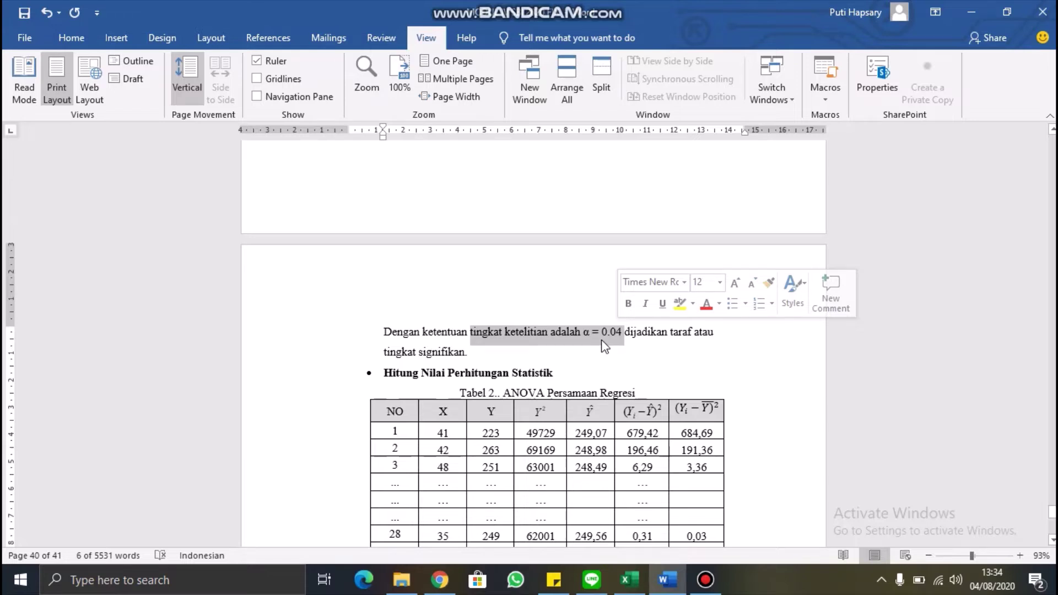
scroll(510, 378, "down", 3)
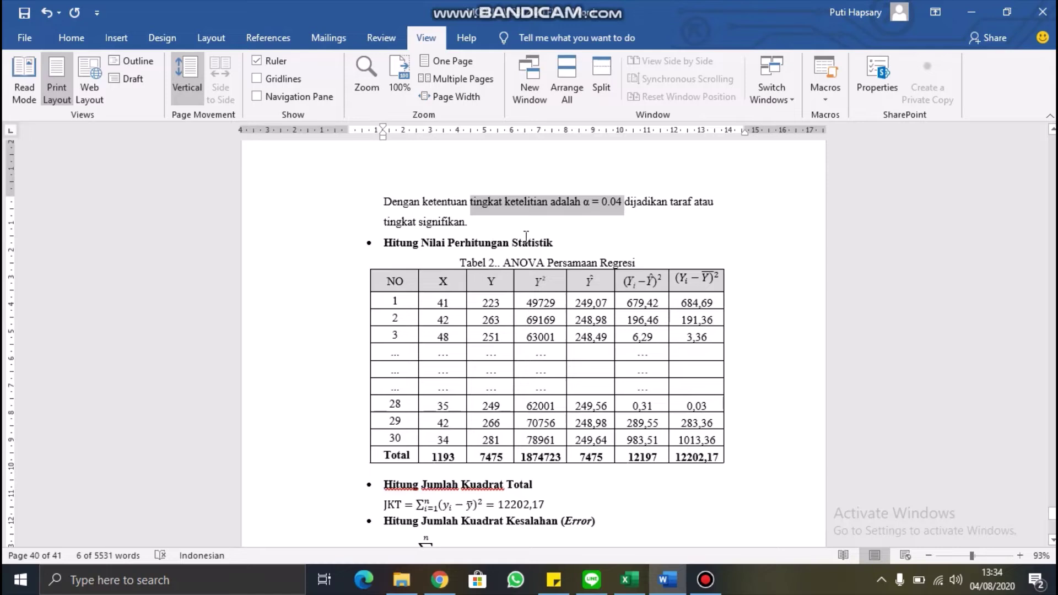
left_click_drag(384, 284, 696, 286)
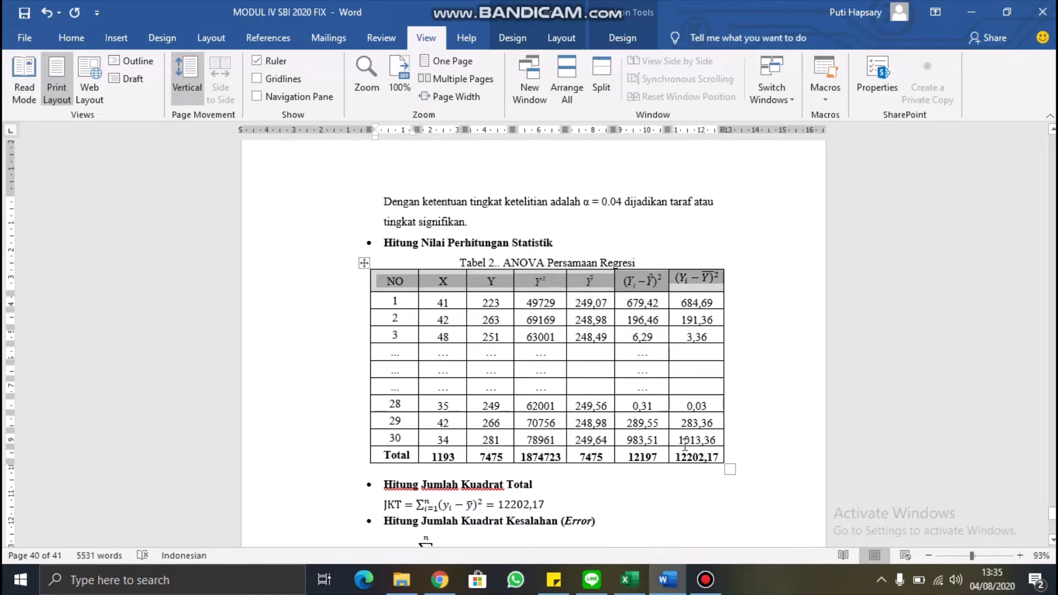
left_click(738, 281)
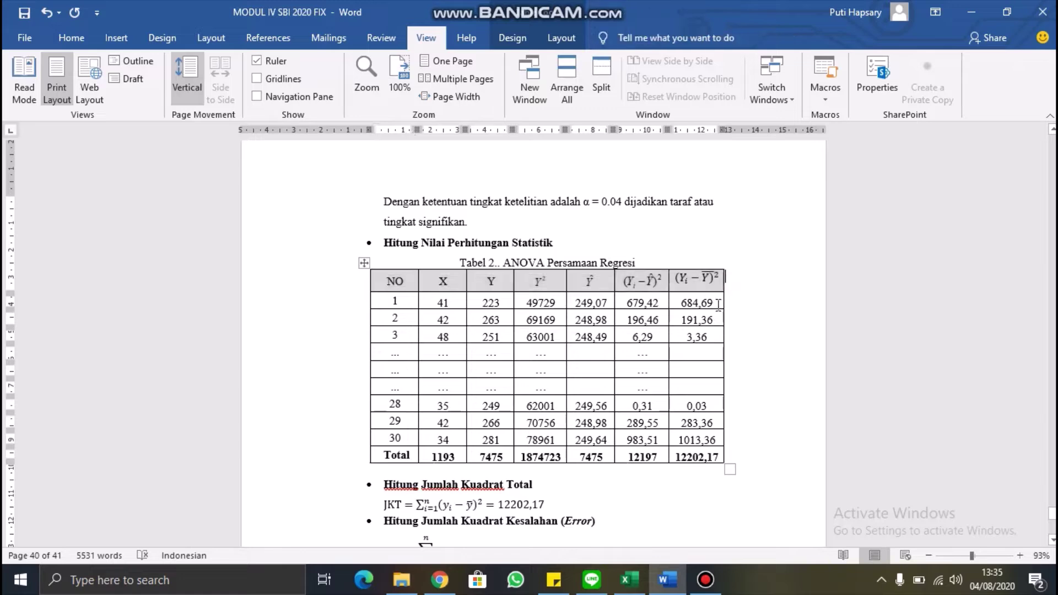
Step: Examine the JKT and JKG formulas below the ANOVA Persamaan Regresi table against the table's totals
scroll(591, 398, "down", 3)
scroll(578, 413, "down", 1)
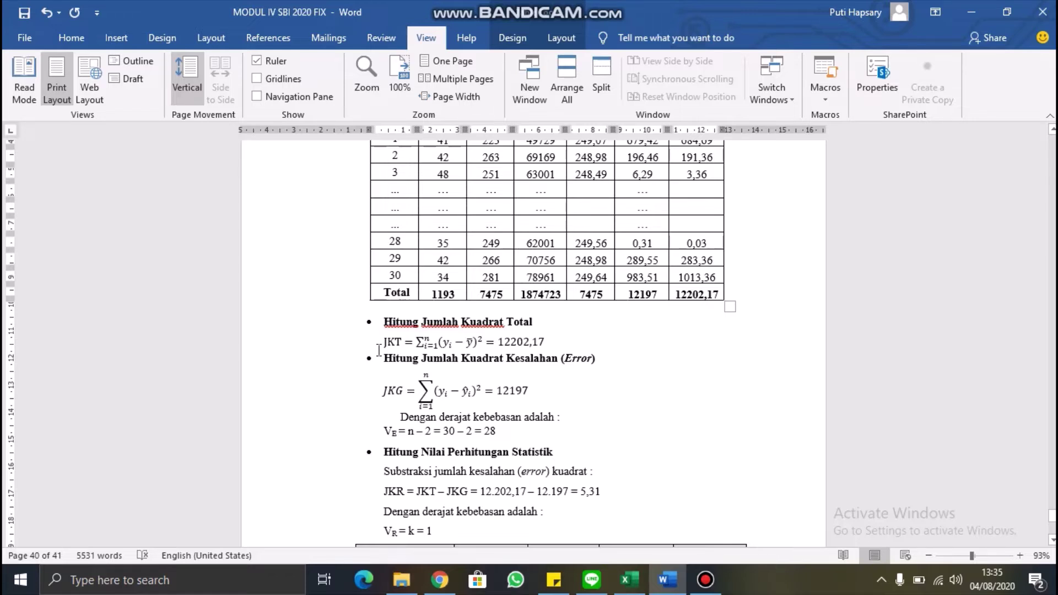
left_click(422, 343)
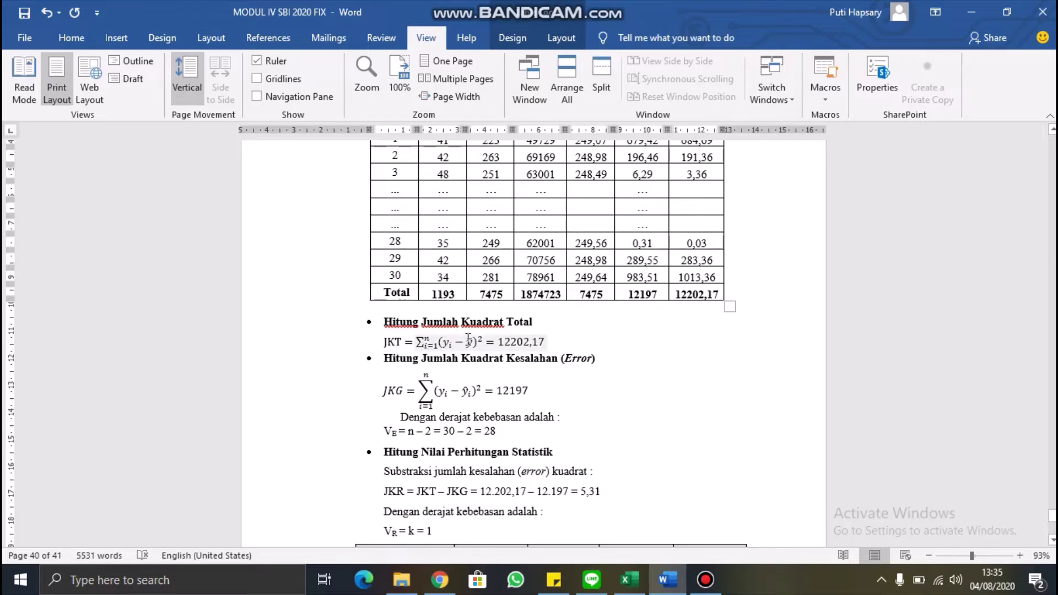
scroll(630, 223, "up", 2)
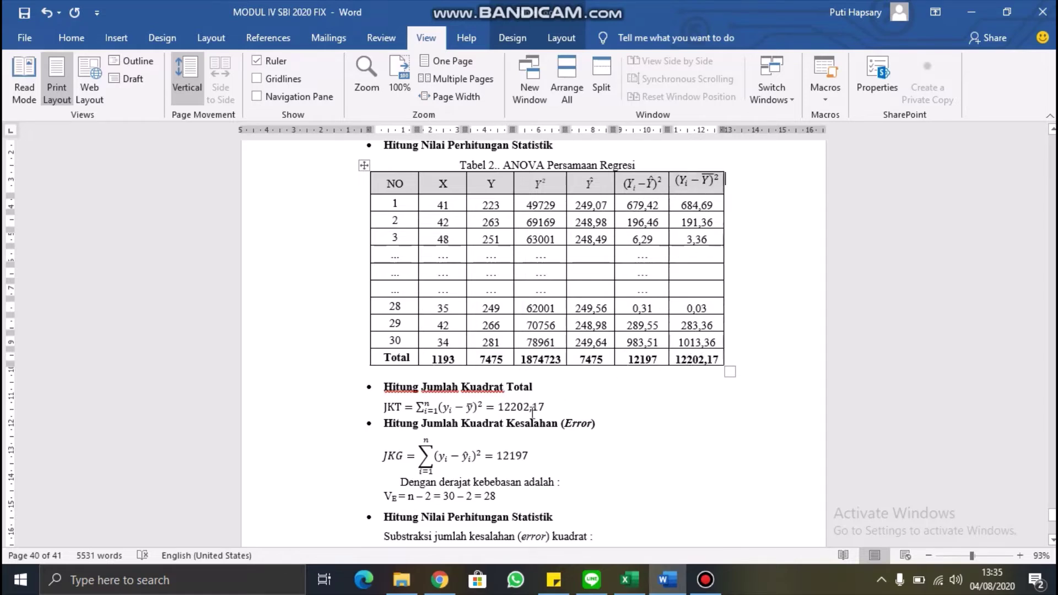
left_click(524, 450)
scroll(524, 451, "down", 1)
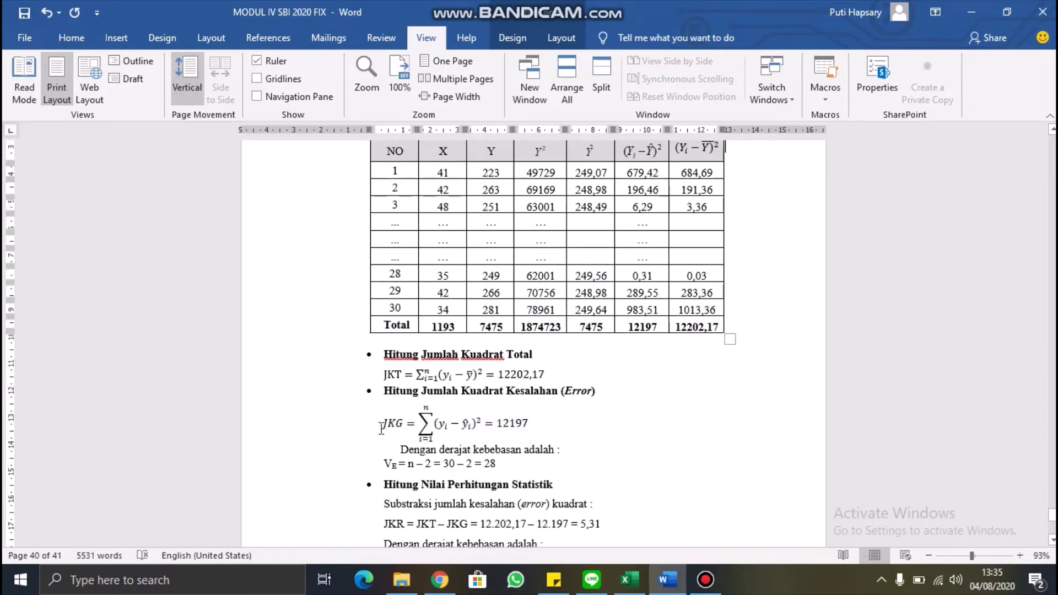
left_click(433, 420)
Step: Highlight the error degrees of freedom calculation for VE, including the value substituted for n
scroll(492, 443, "down", 3)
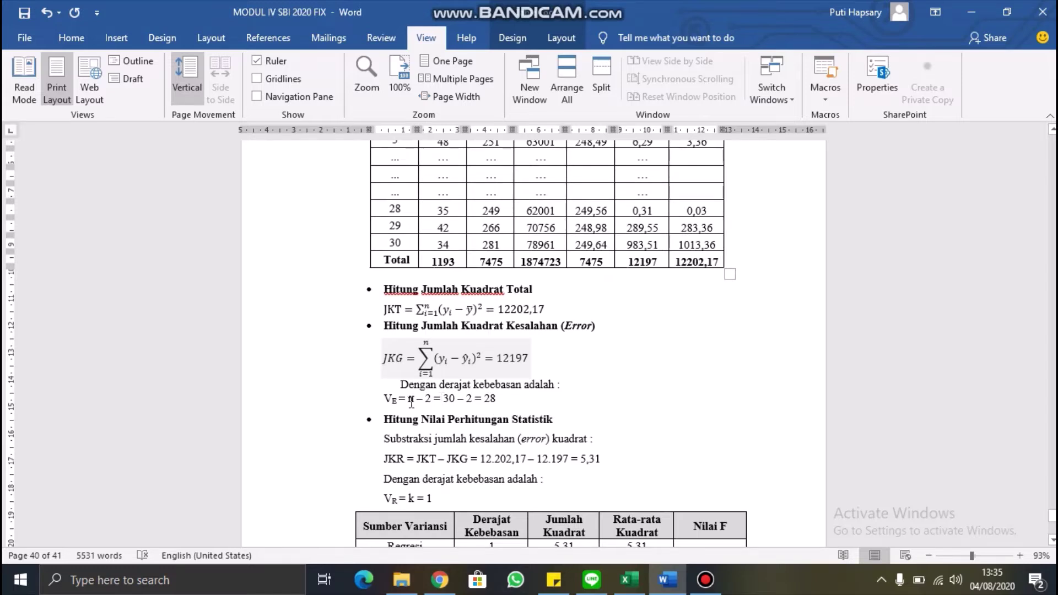
left_click_drag(410, 398, 502, 400)
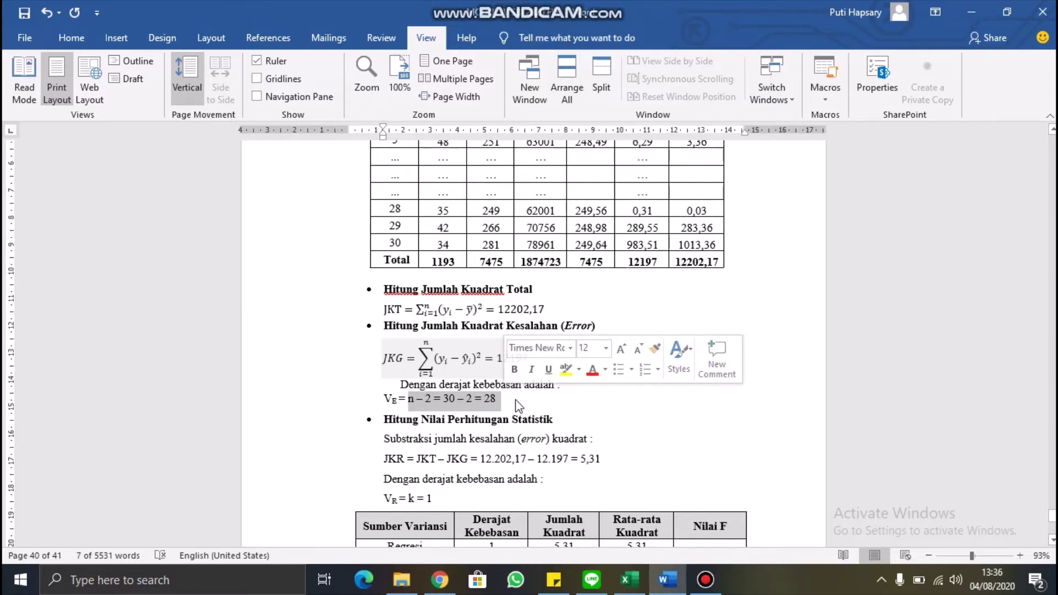
left_click(517, 406)
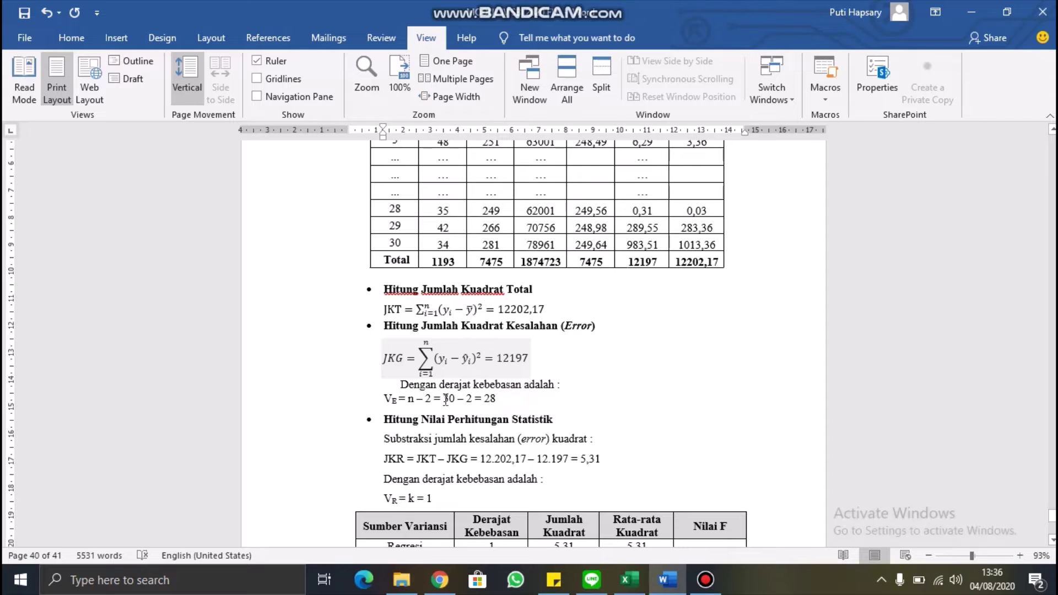
left_click_drag(444, 399, 457, 404)
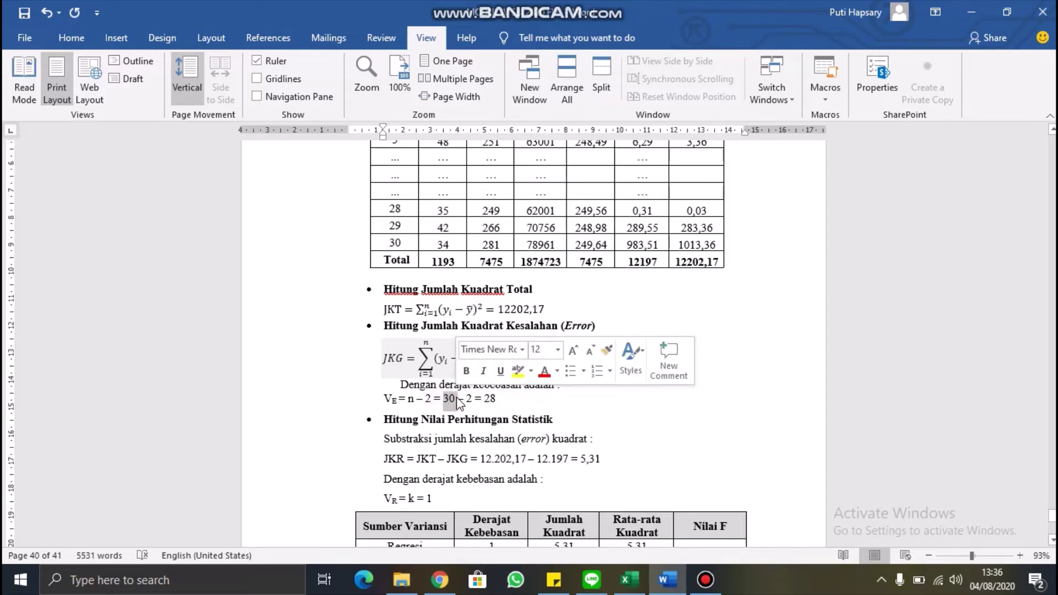
left_click(514, 399)
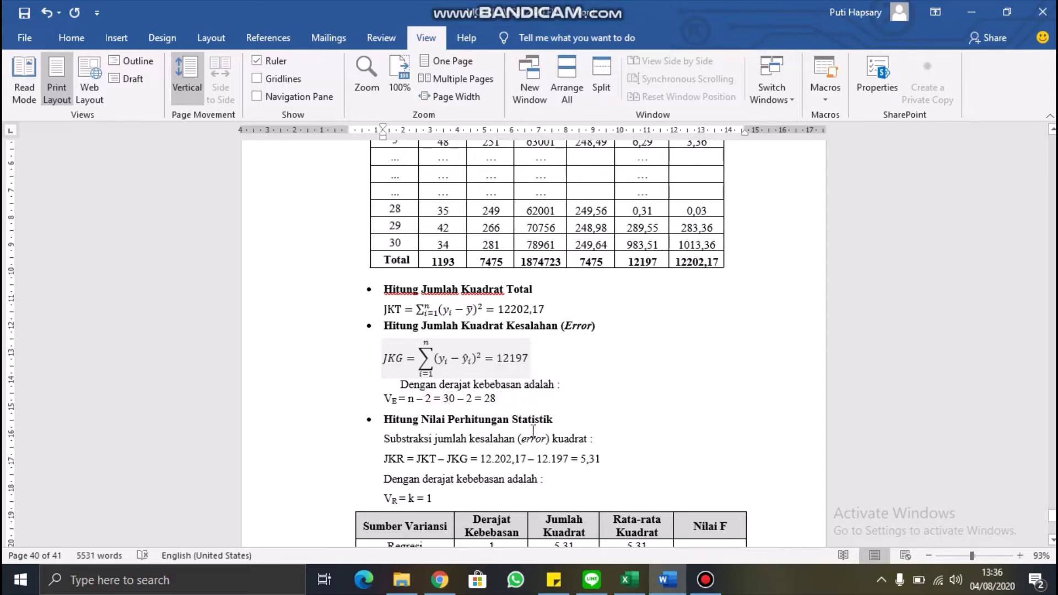
Step: Highlight the JKT – JKG expression and the result of the JKR calculation under Hitung Nilai Perhitungan Statistik
scroll(514, 399, "down", 2)
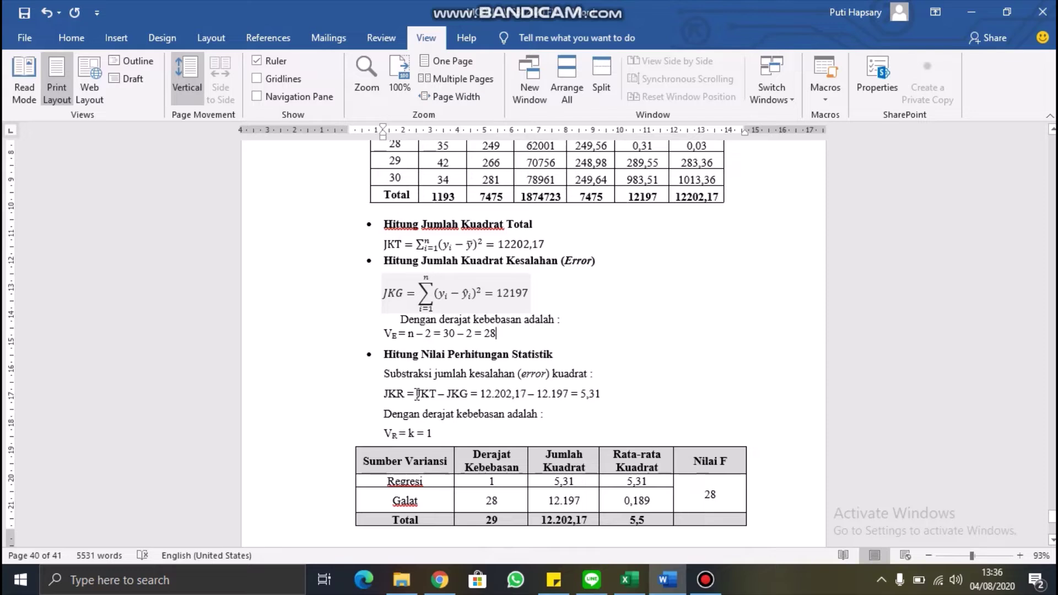
left_click_drag(416, 394, 469, 395)
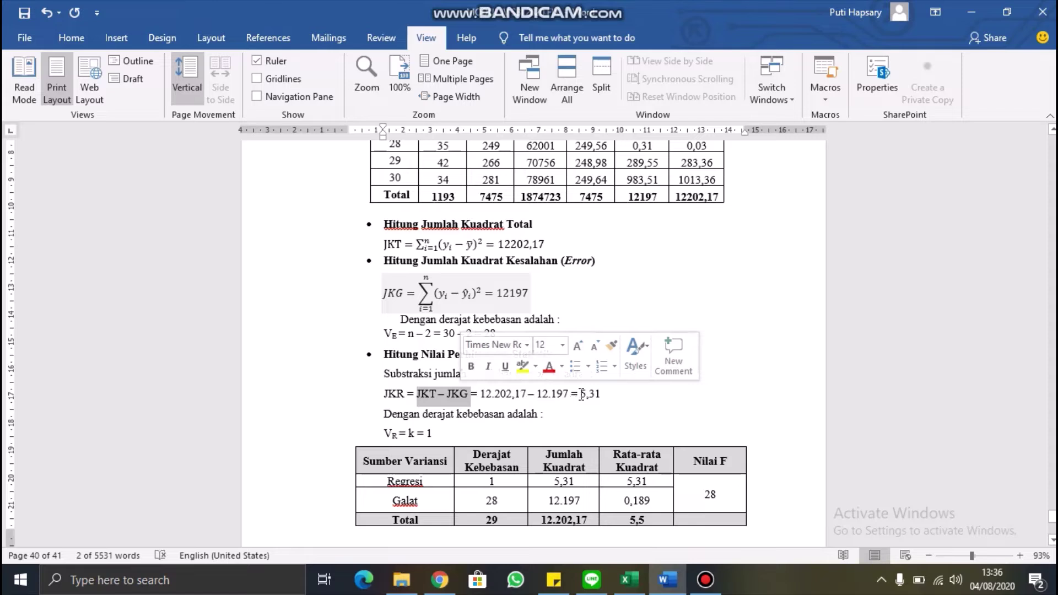
left_click_drag(580, 394, 599, 393)
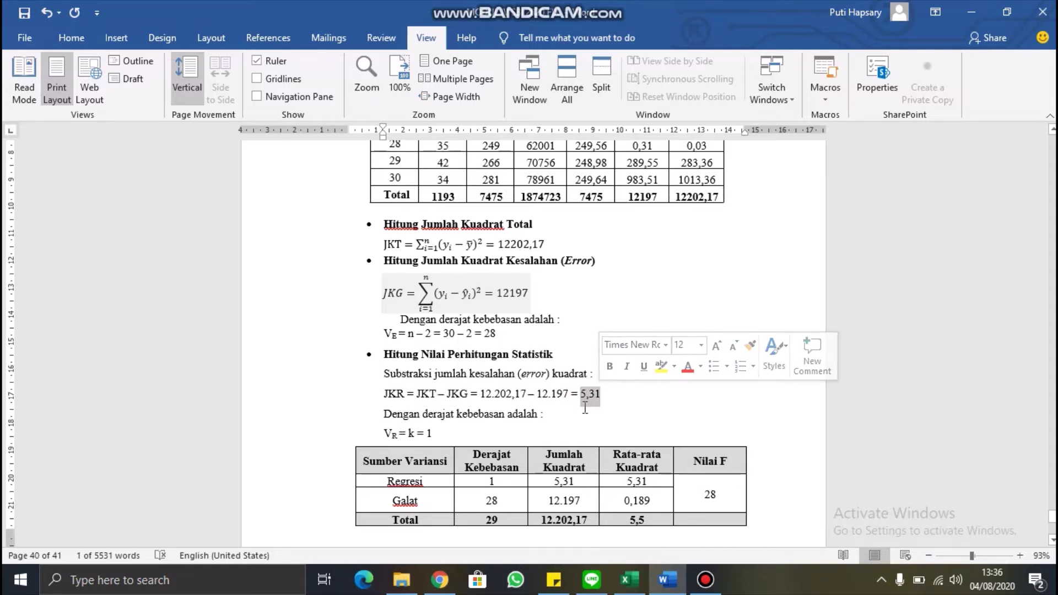
Step: Highlight the VR and VE lines as the sources of the Derajat Kebebasan values in the Sumber Variansi table
scroll(482, 441, "down", 3)
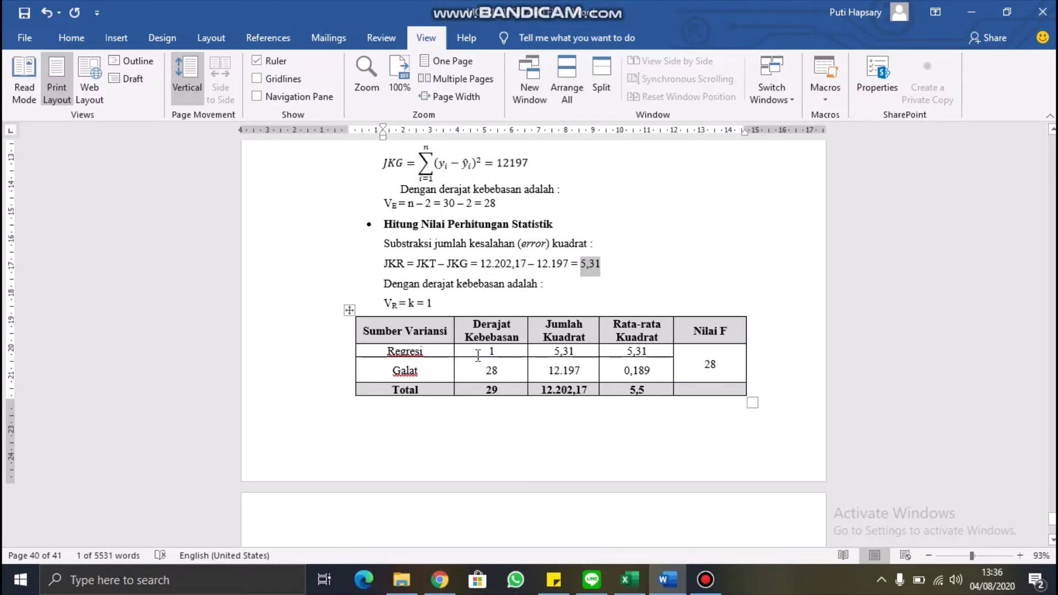
left_click_drag(380, 303, 443, 309)
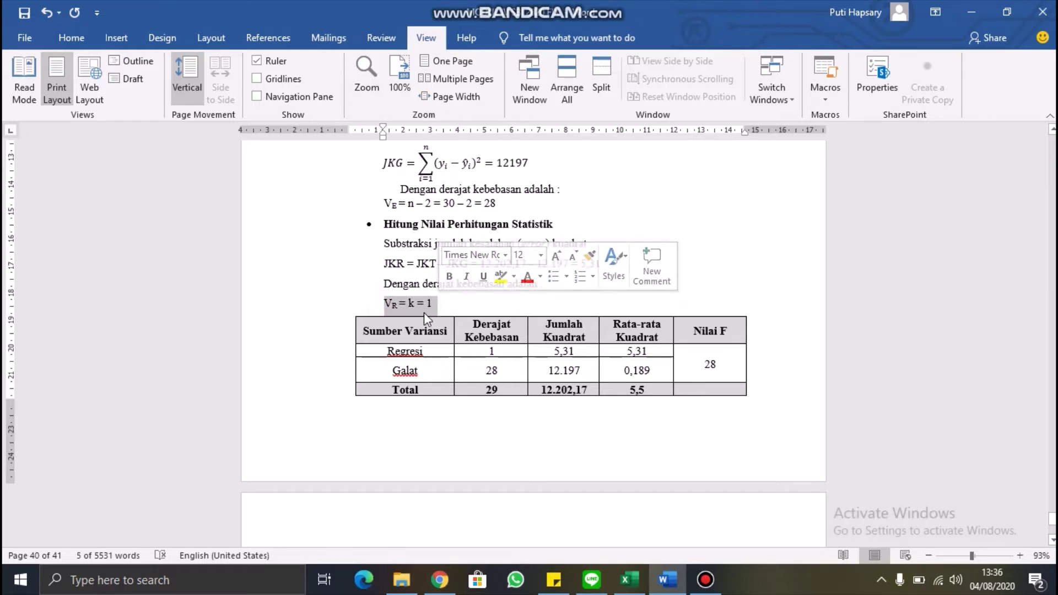
left_click(440, 374)
left_click_drag(384, 204, 499, 203)
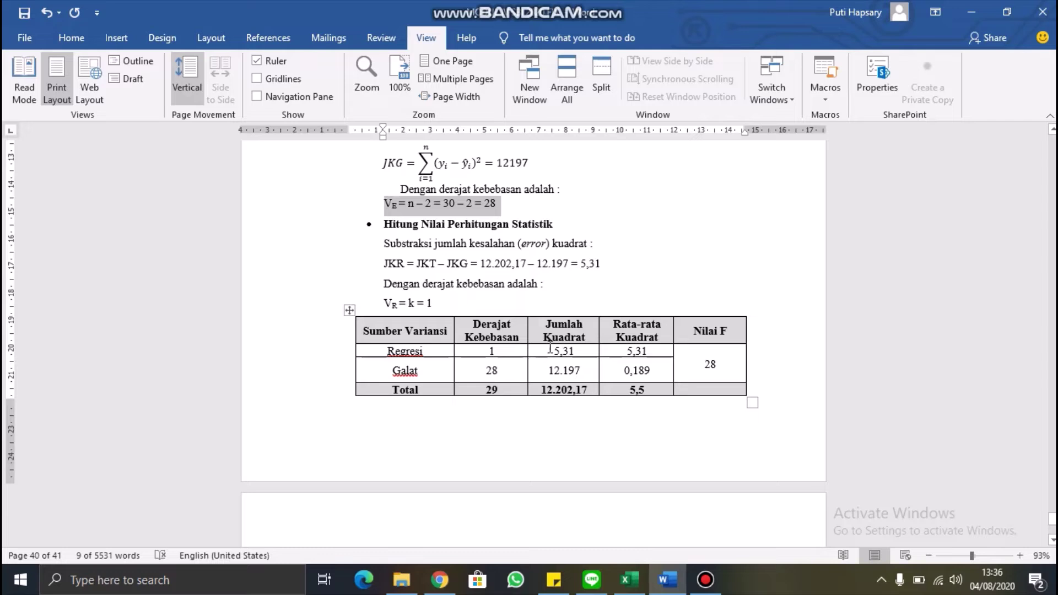
Step: Highlight the Jumlah Kuadrat values for Regresi, Galat and Total in the Sumber Variansi table
left_click_drag(548, 353, 583, 350)
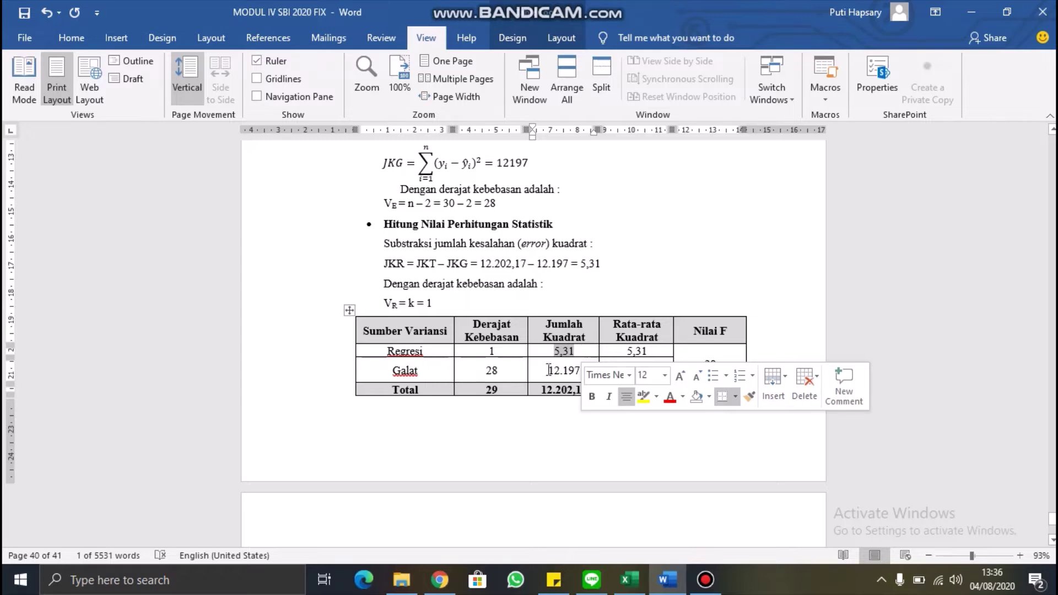
left_click_drag(545, 371, 586, 370)
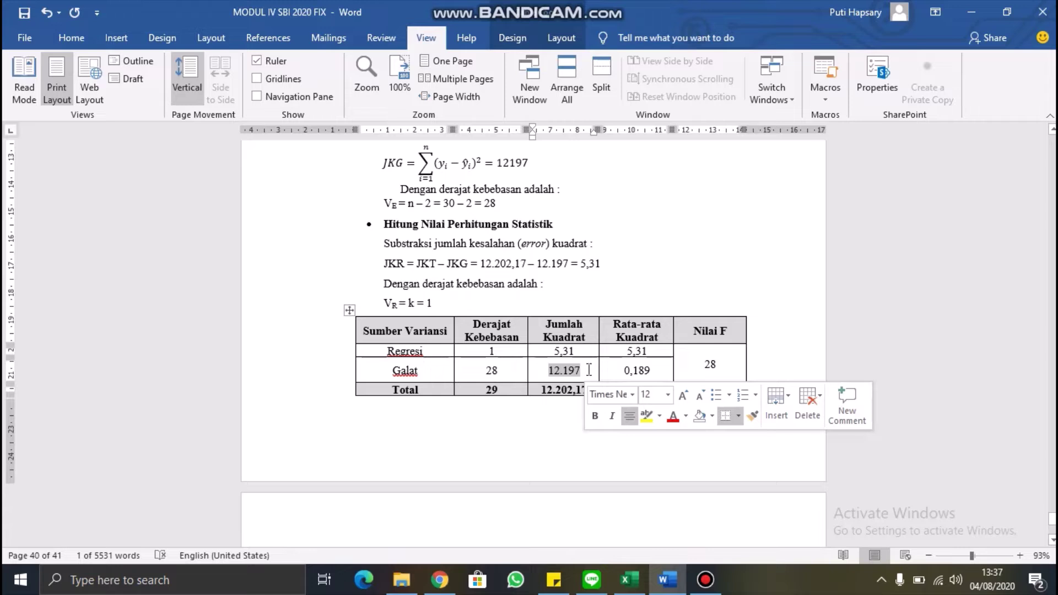
left_click_drag(541, 389, 593, 390)
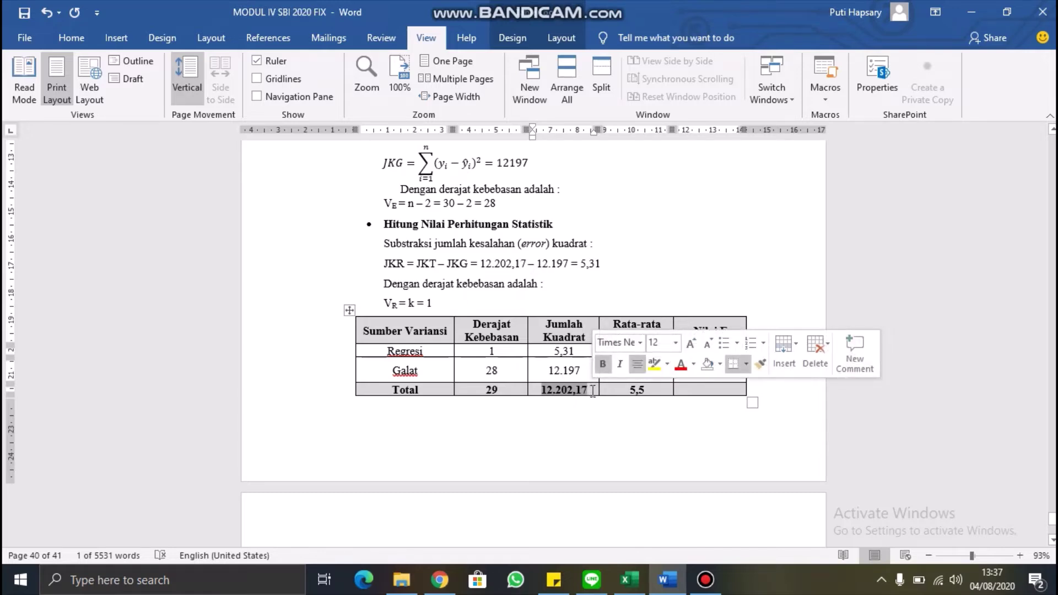
Step: Highlight the Regresi and Galat Jumlah Kuadrat values and the Rata-rata Kuadrat values for Regresi, Galat and Total in the Sumber Variansi table
left_click_drag(547, 353, 585, 371)
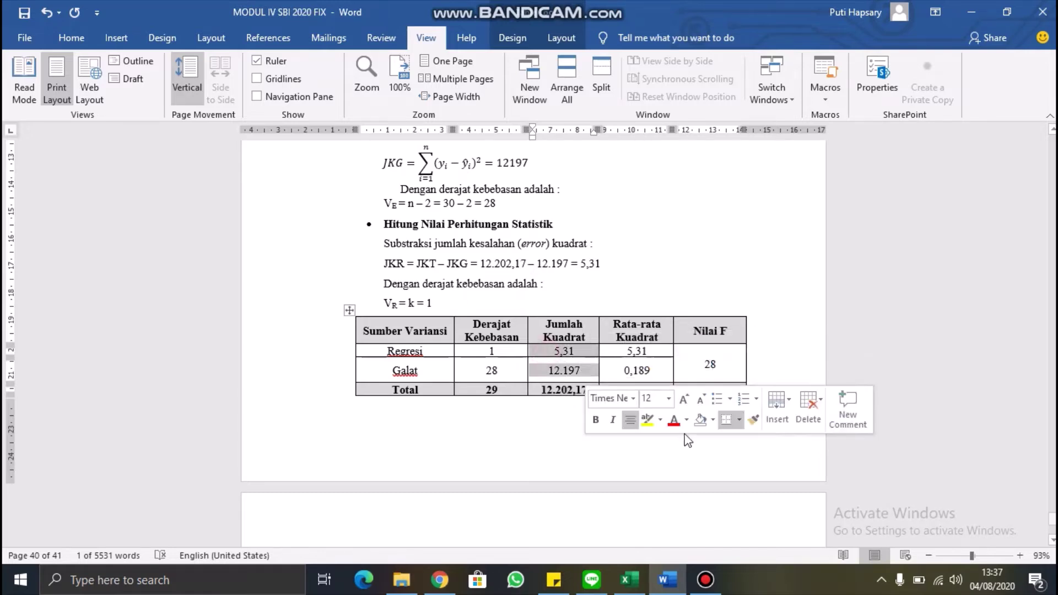
left_click(652, 351)
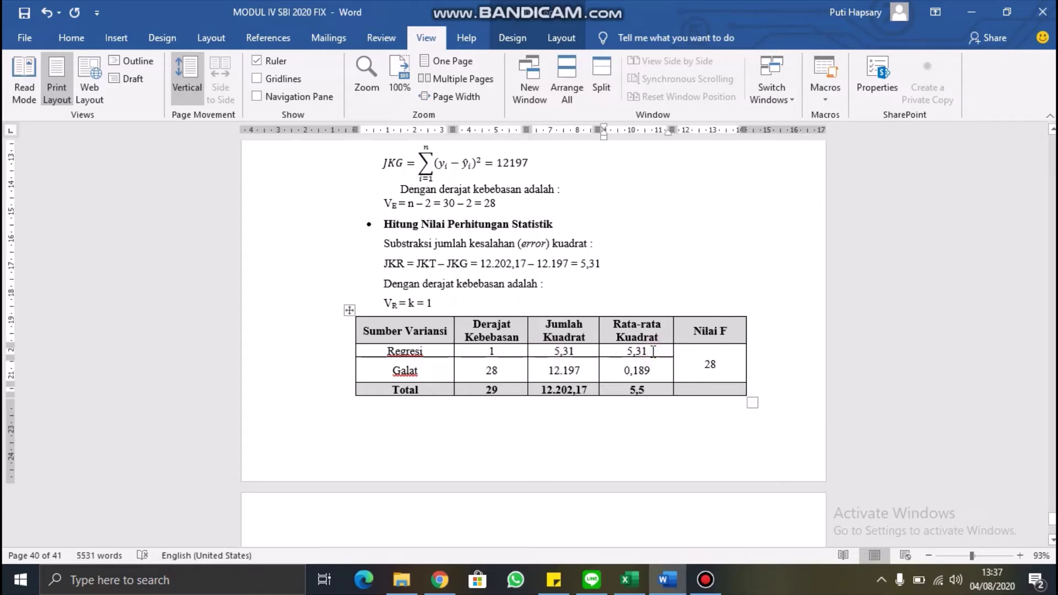
left_click_drag(653, 351, 624, 351)
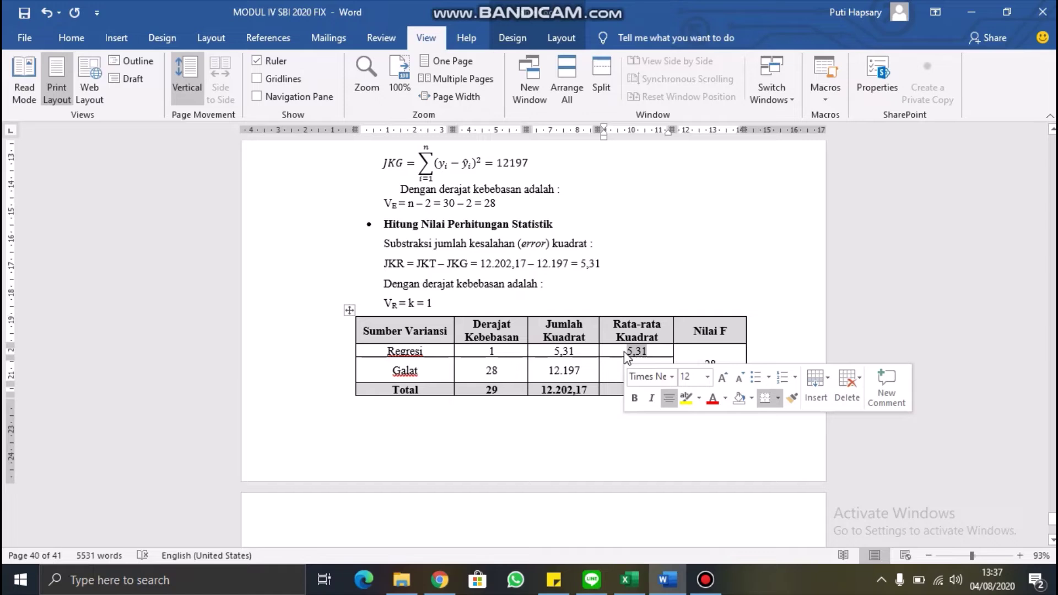
left_click(657, 350)
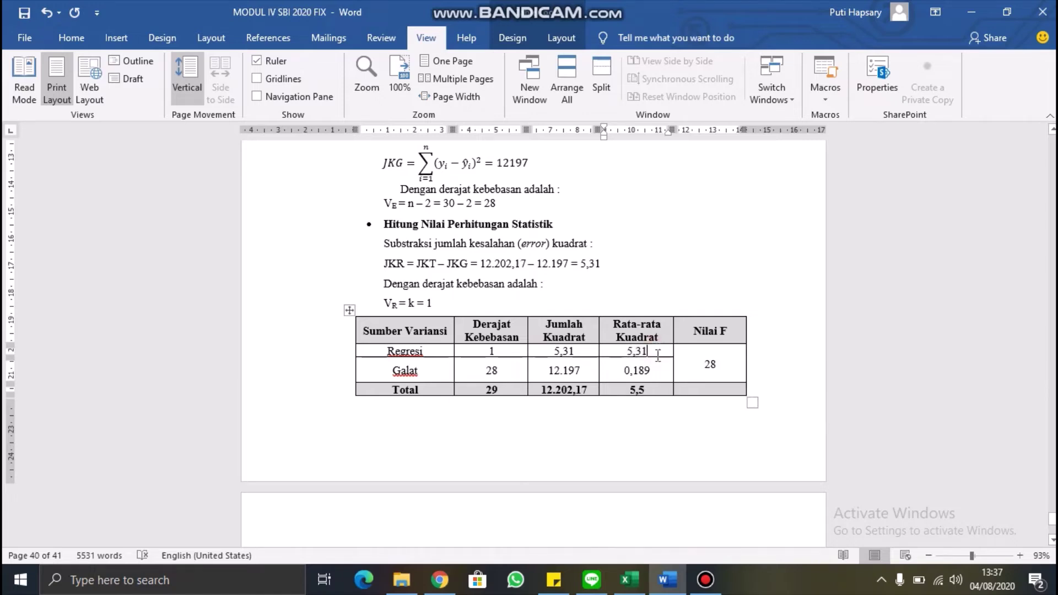
left_click_drag(657, 370, 624, 371)
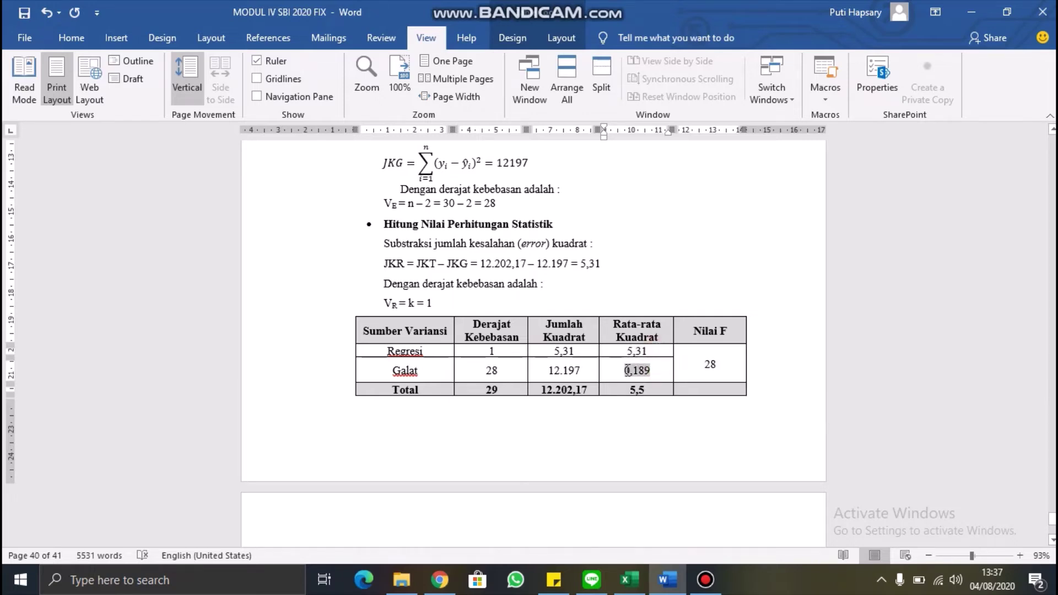
left_click(661, 367)
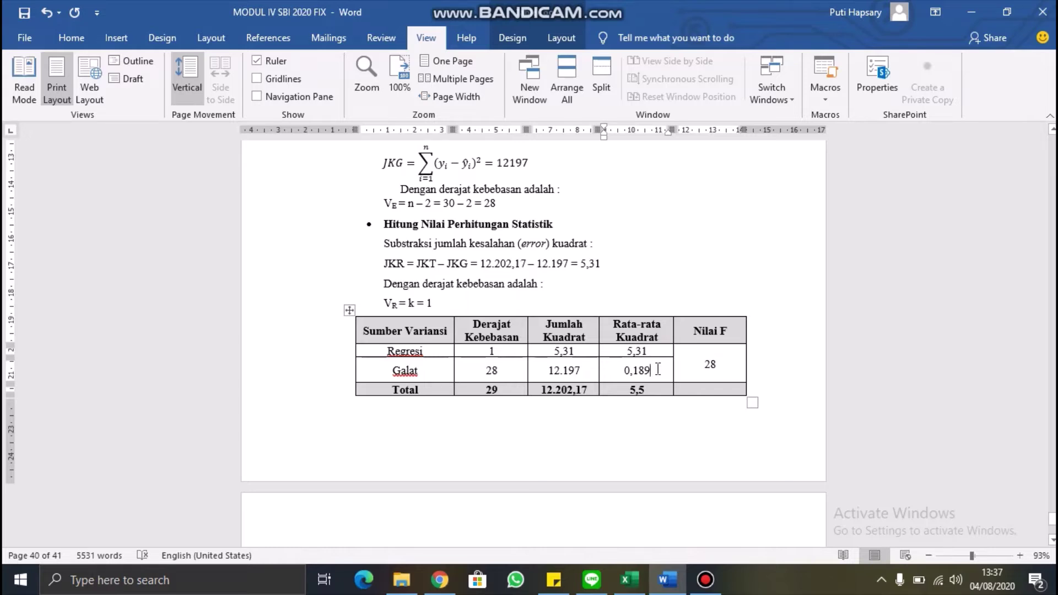
left_click(657, 369)
double_click(638, 390)
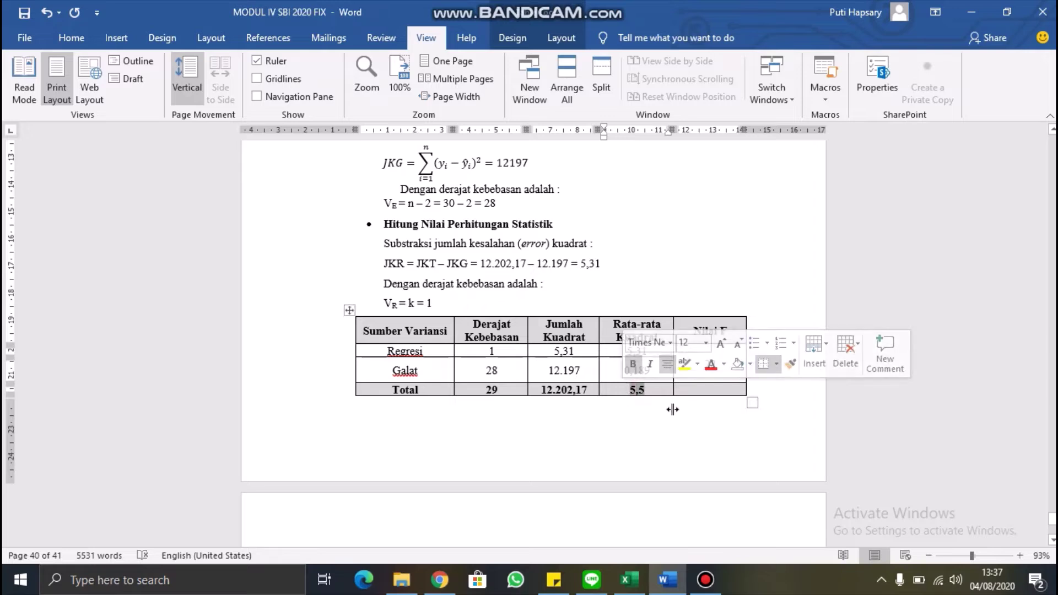
Step: Highlight the Nilai F result and the Regresi and Galat Rata-rata Kuadrat values it is calculated from
left_click(684, 375)
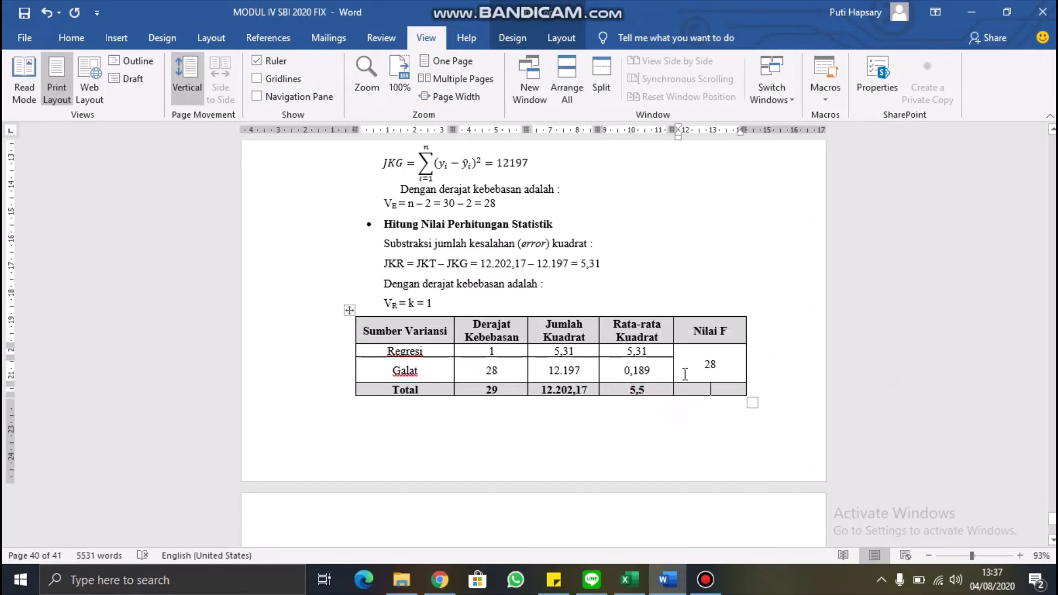
double_click(714, 365)
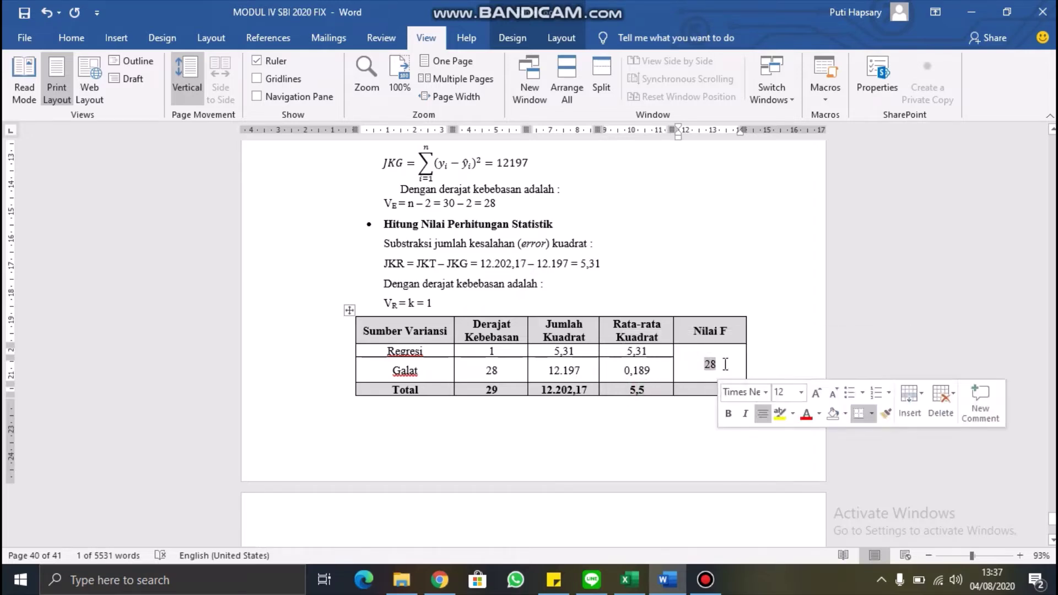
left_click(722, 364)
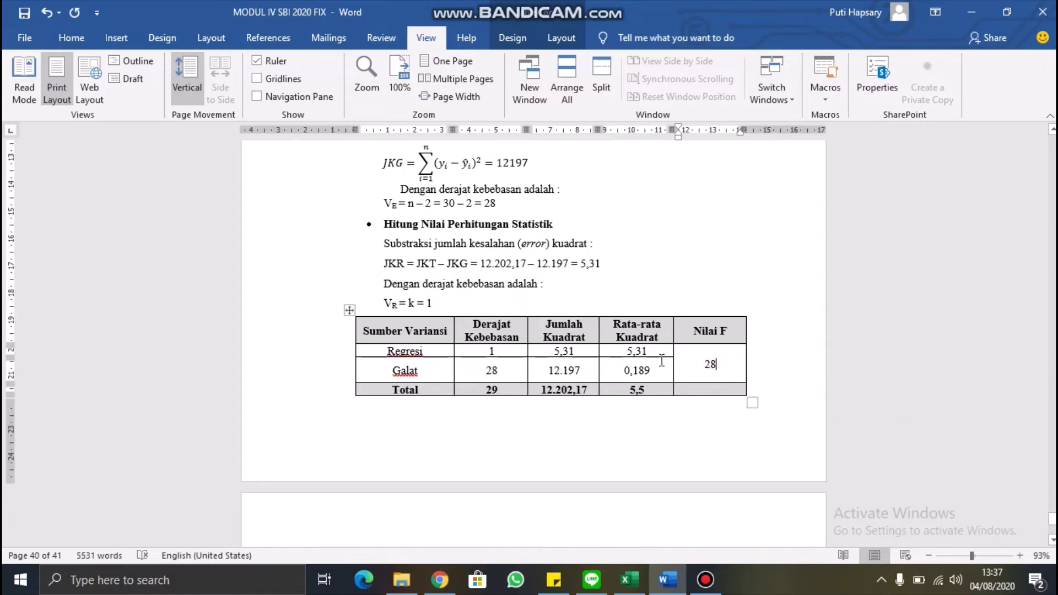
mouse_move(652, 349)
left_mouse_down()
mouse_move(611, 367)
mouse_move(656, 369)
left_mouse_up()
left_click(721, 362)
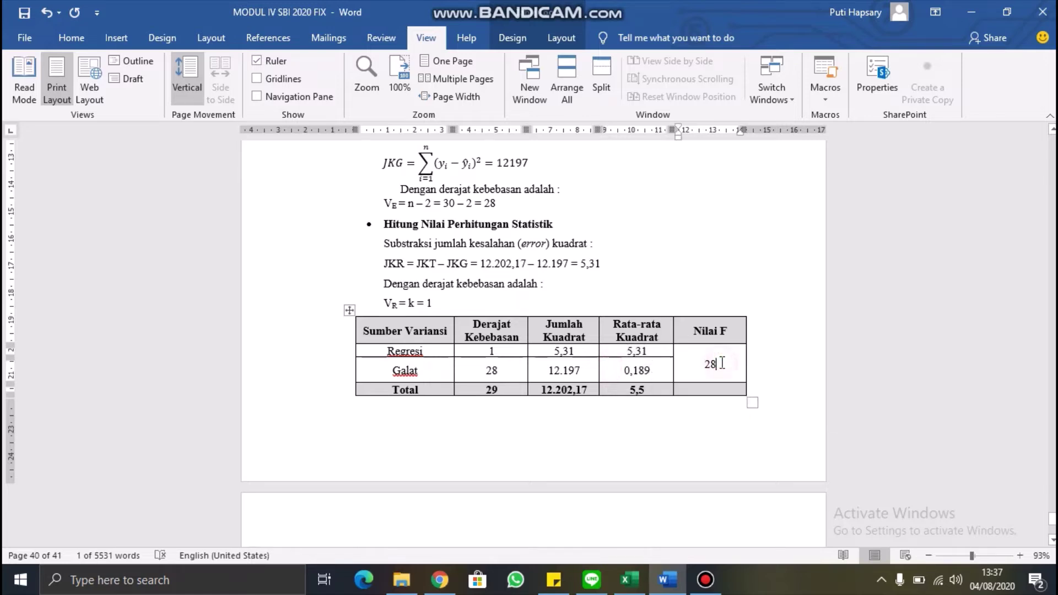
scroll(722, 364, "down", 5)
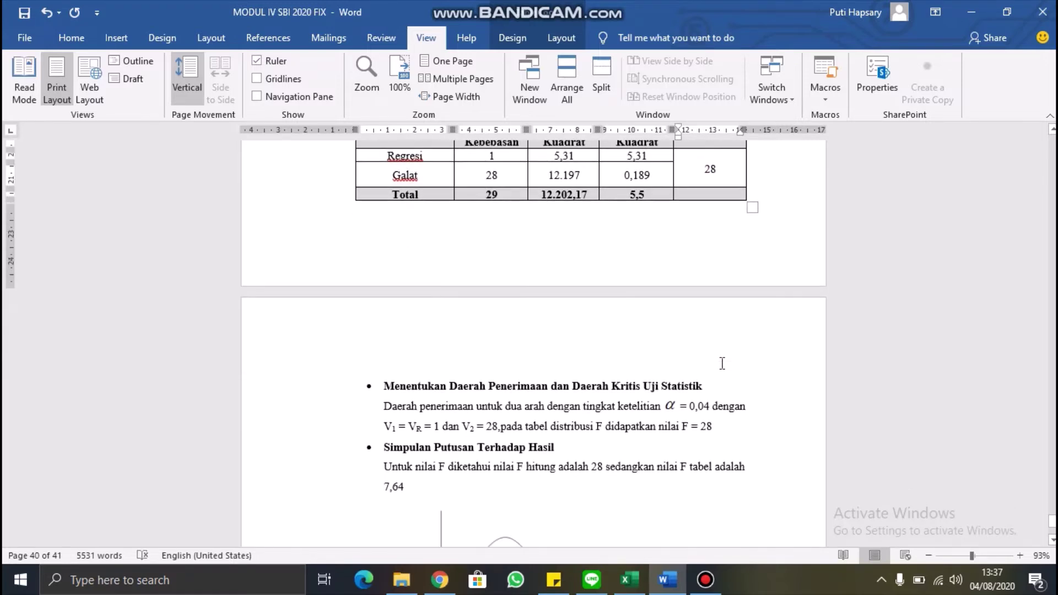